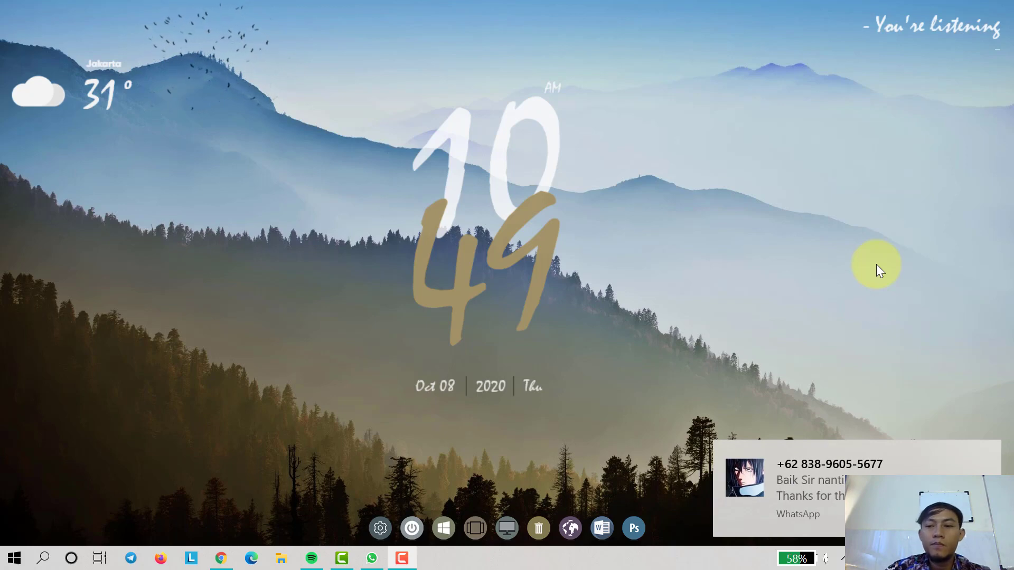
Close the WhatsApp message notification so only the desktop remains.
click(986, 453)
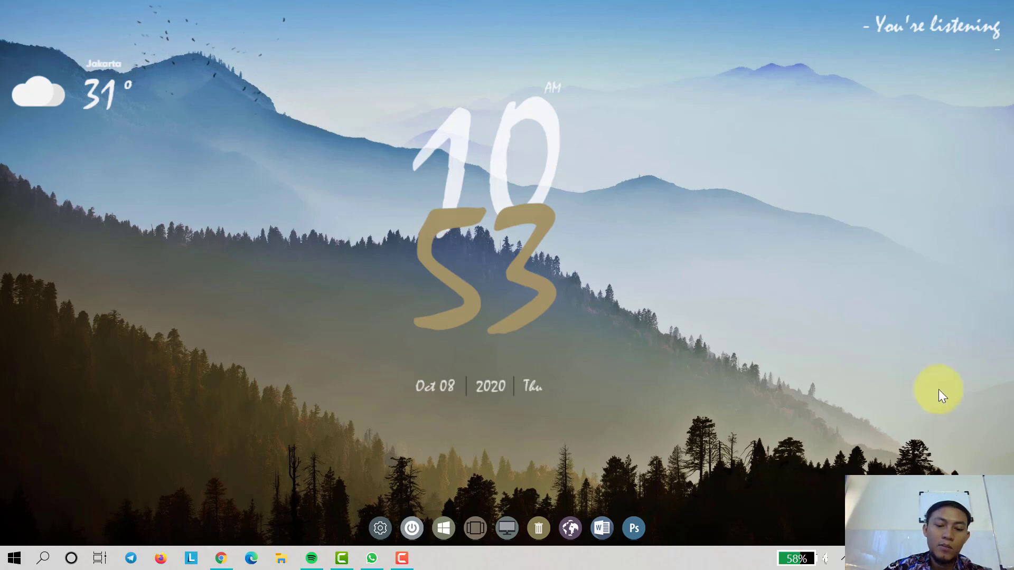
Launch PowerPoint from Start, dismiss the startup warning, and create a blank presentation.
click(15, 559)
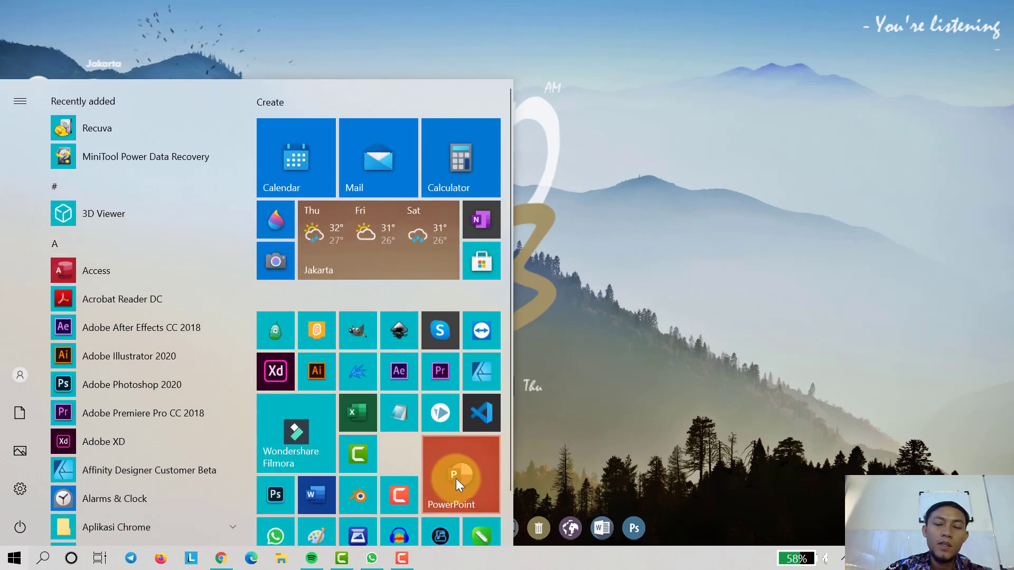
click(455, 479)
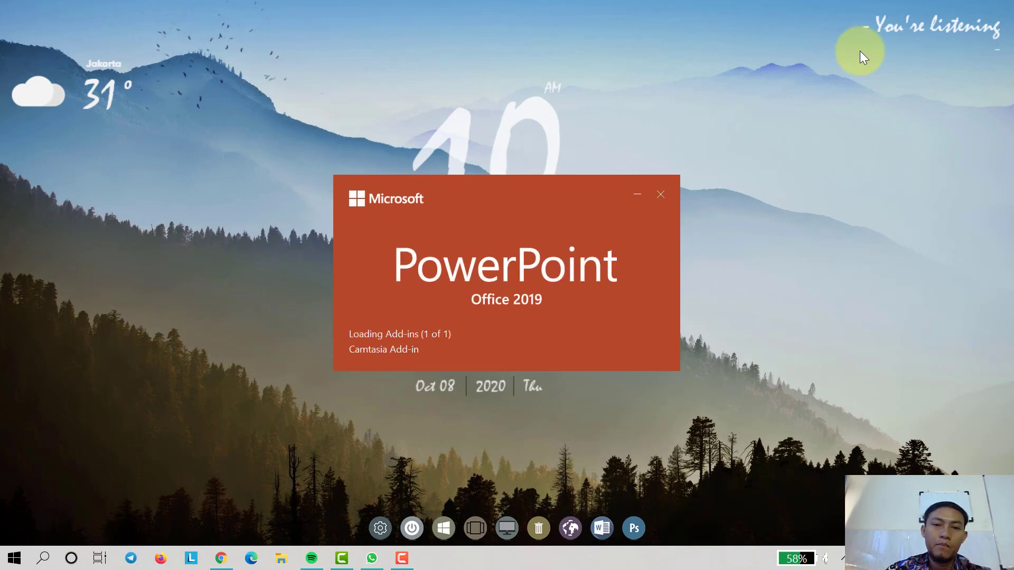
click(591, 340)
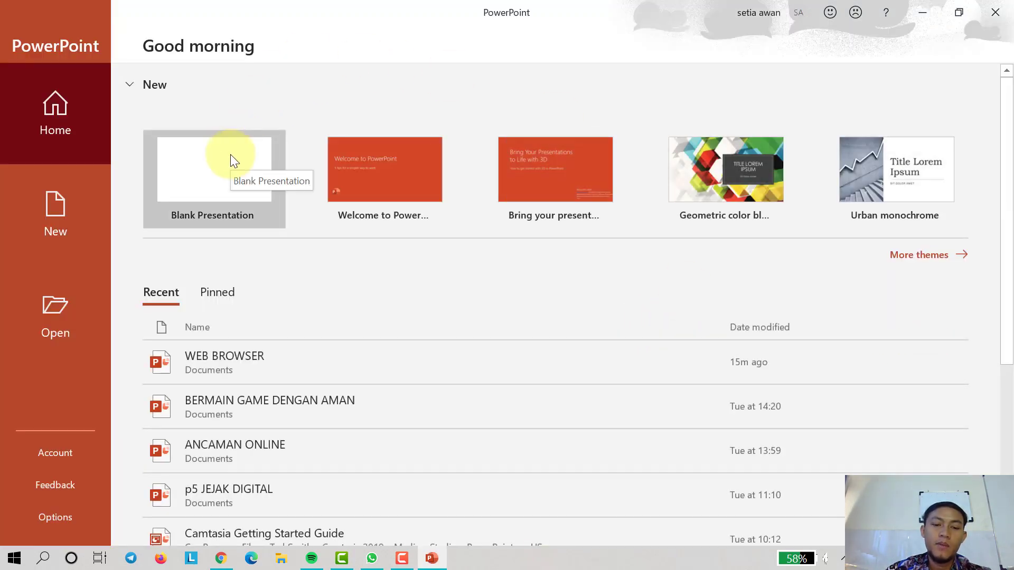
click(230, 154)
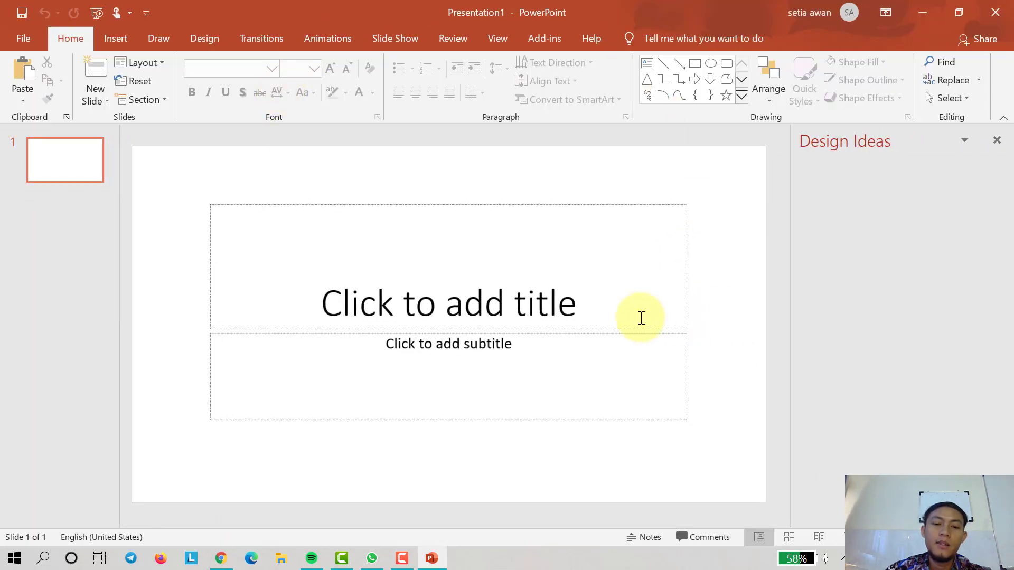
Close Design Ideas and delete the title and subtitle placeholders, leaving an empty slide.
click(997, 142)
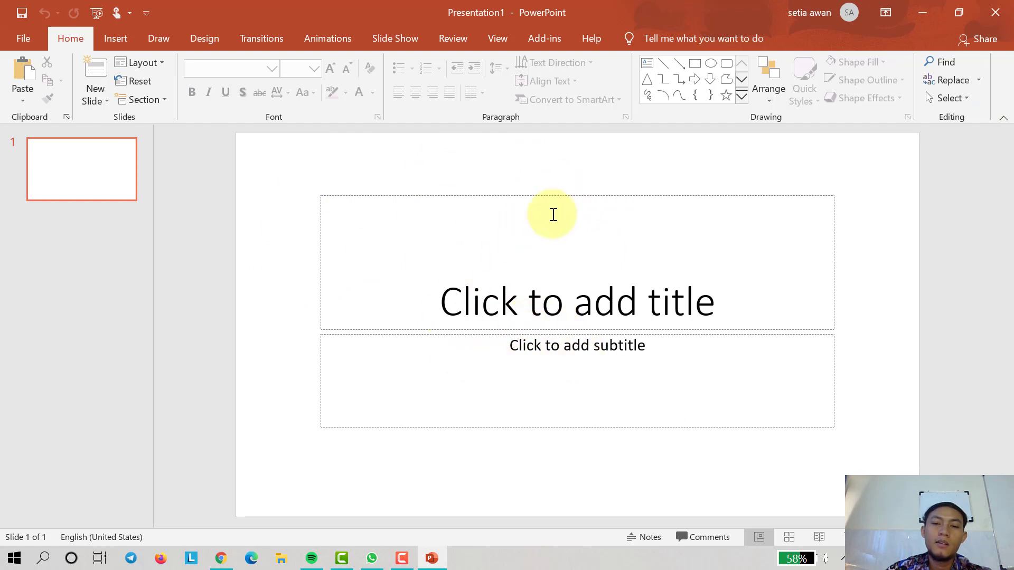
click(553, 194)
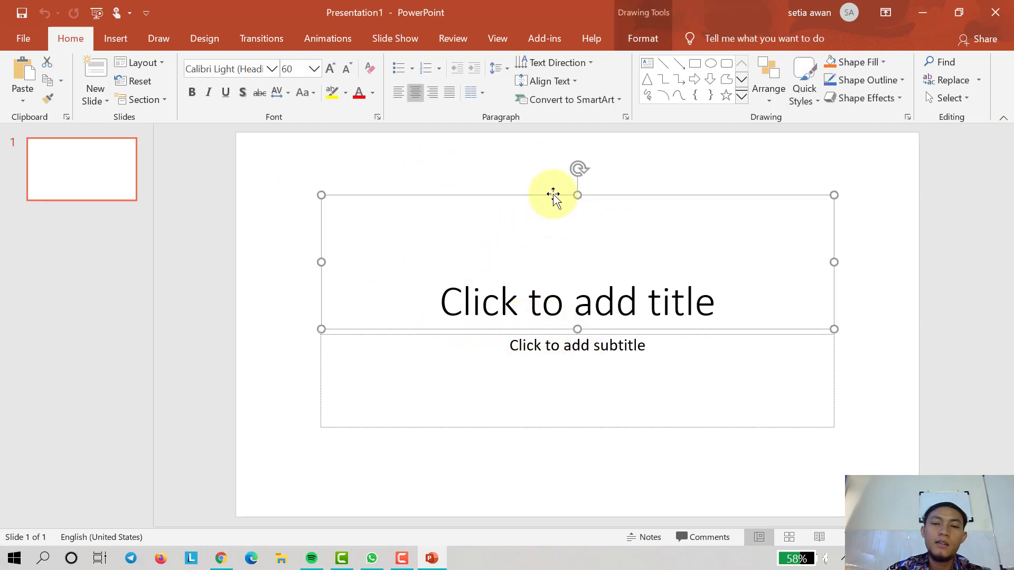
right_click(553, 194)
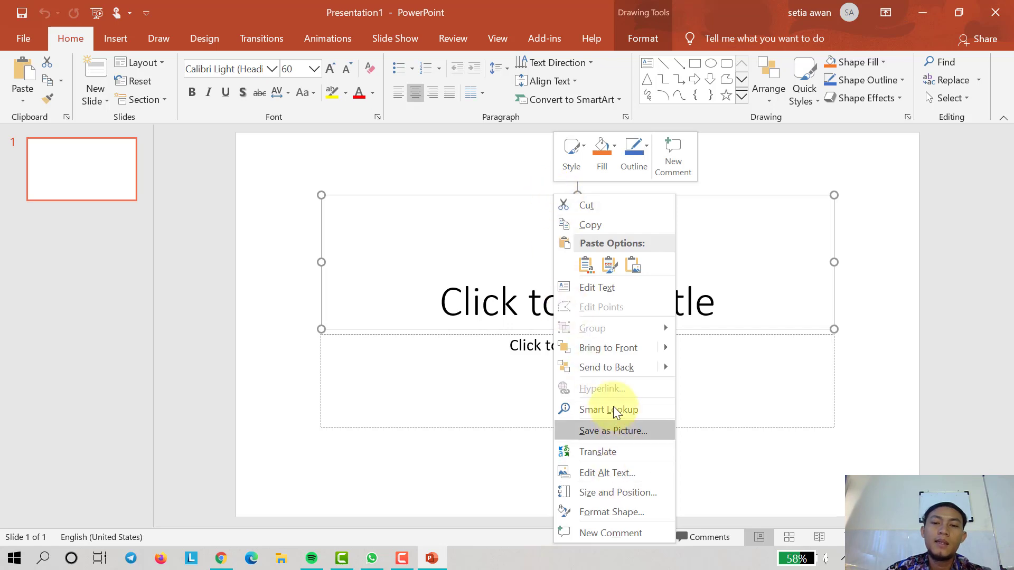
click(636, 269)
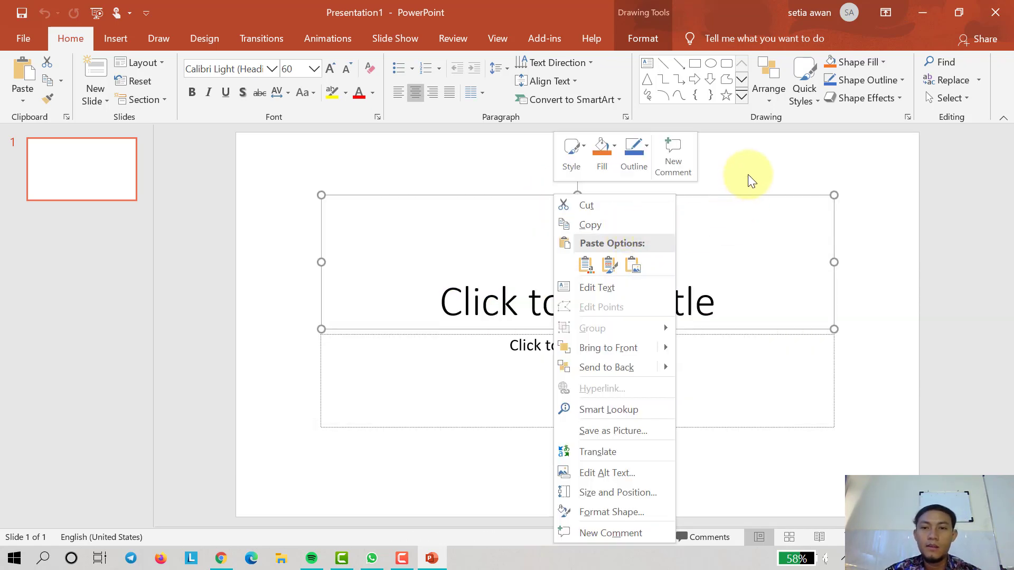
key(Escape)
key(Delete)
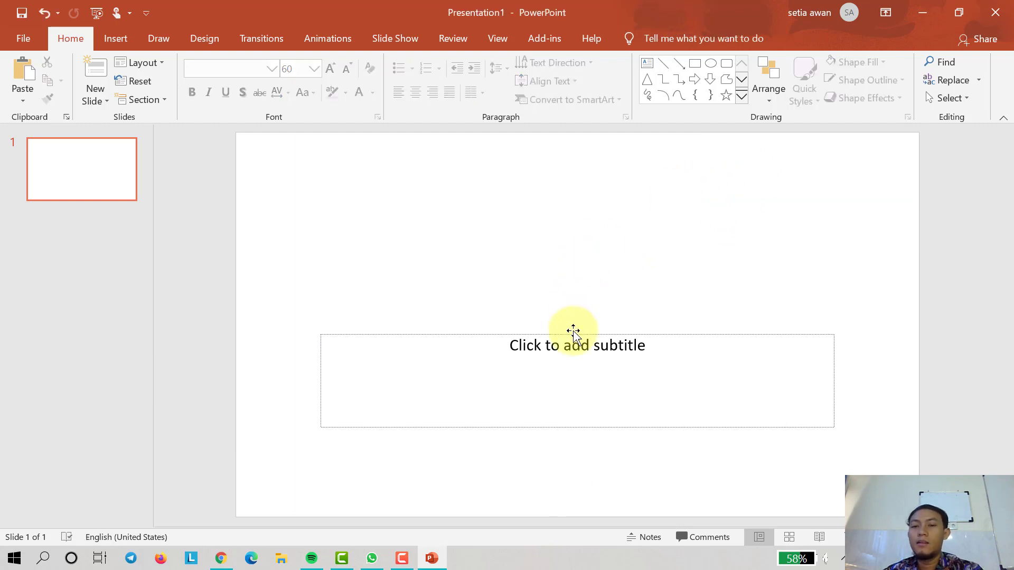
click(573, 332)
key(Delete)
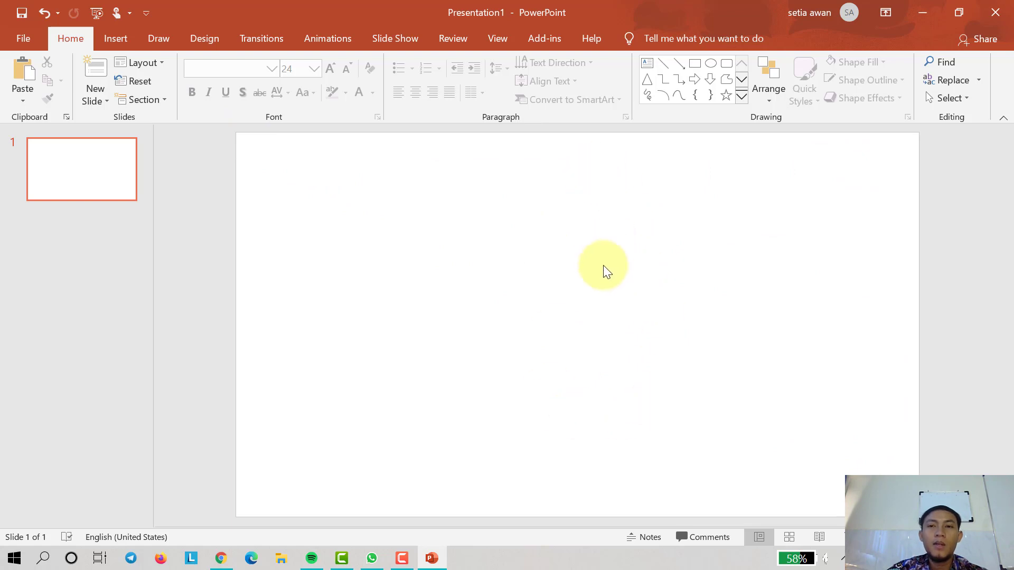
Set a custom portrait slide size of 19,05 × 33,867 cm using Ensure Fit.
click(214, 42)
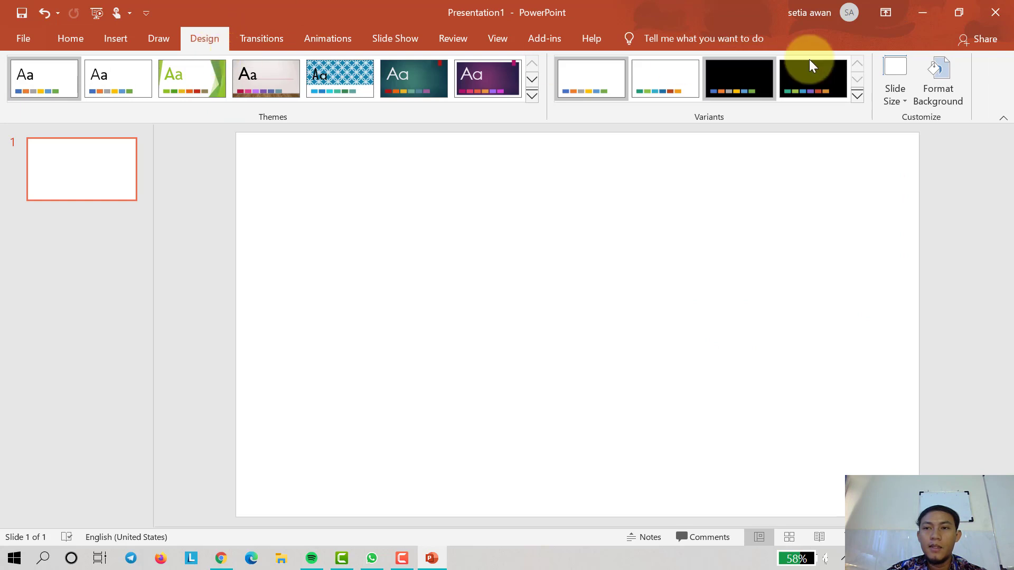
click(904, 106)
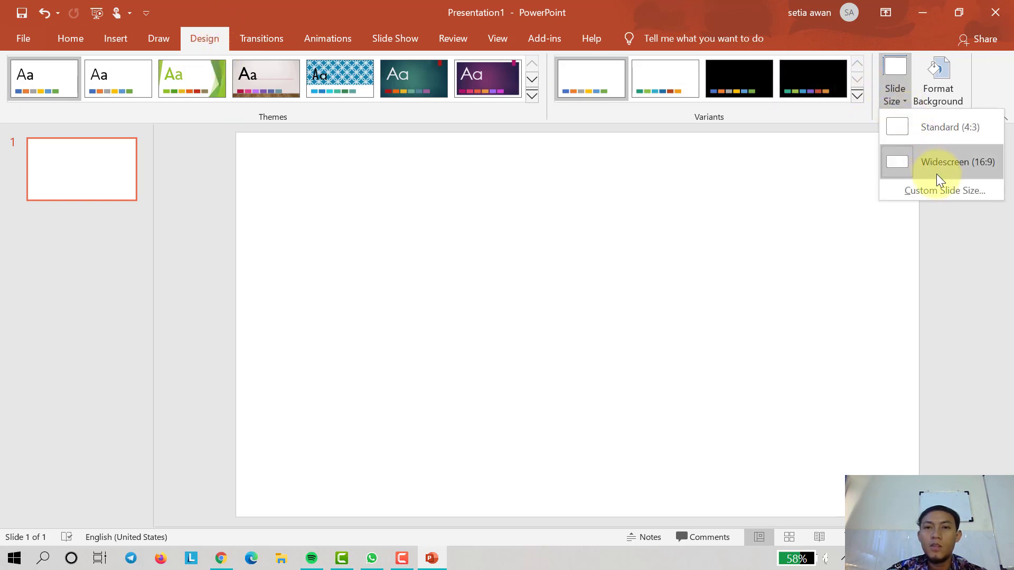
click(963, 192)
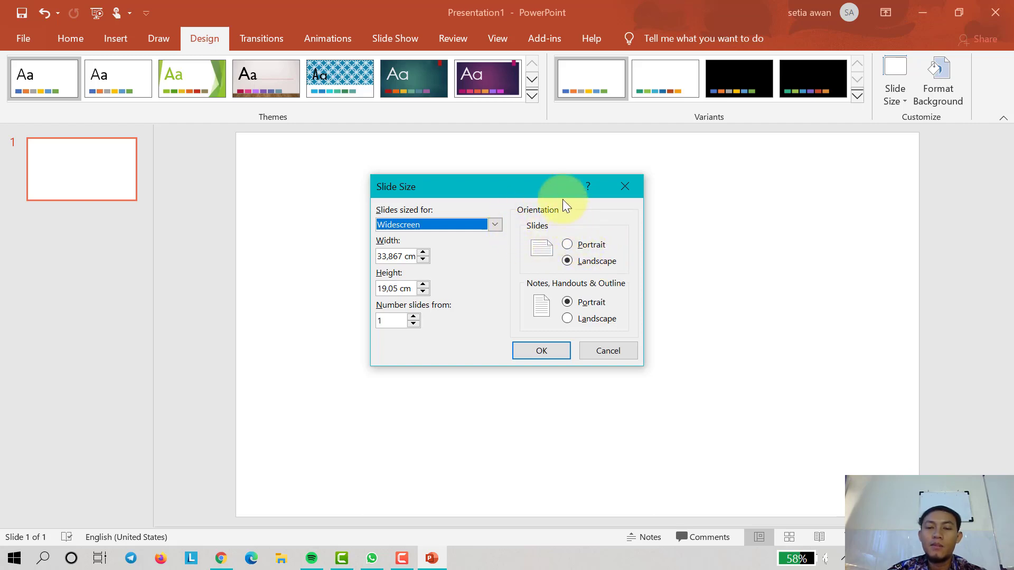
click(570, 247)
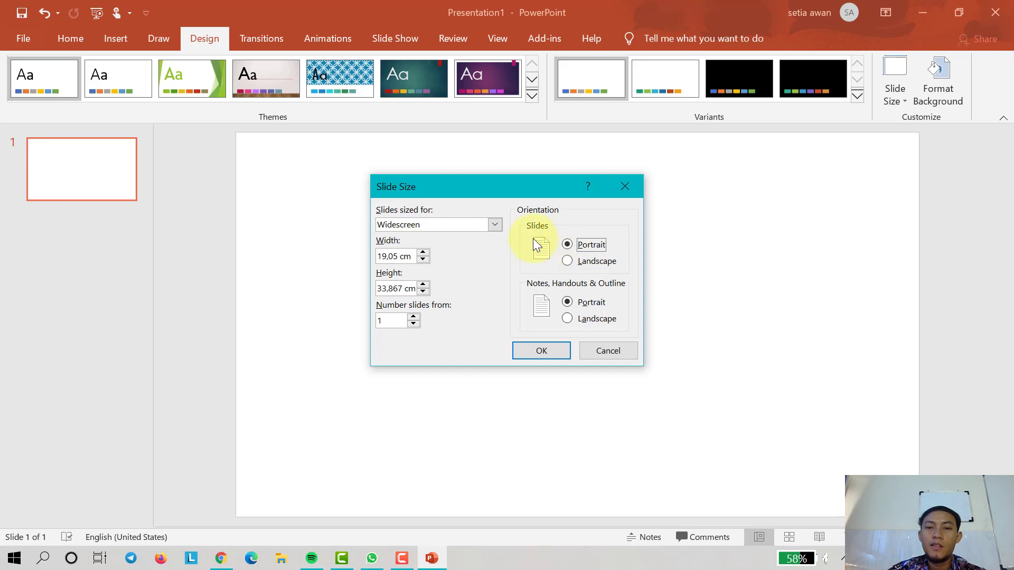
click(545, 348)
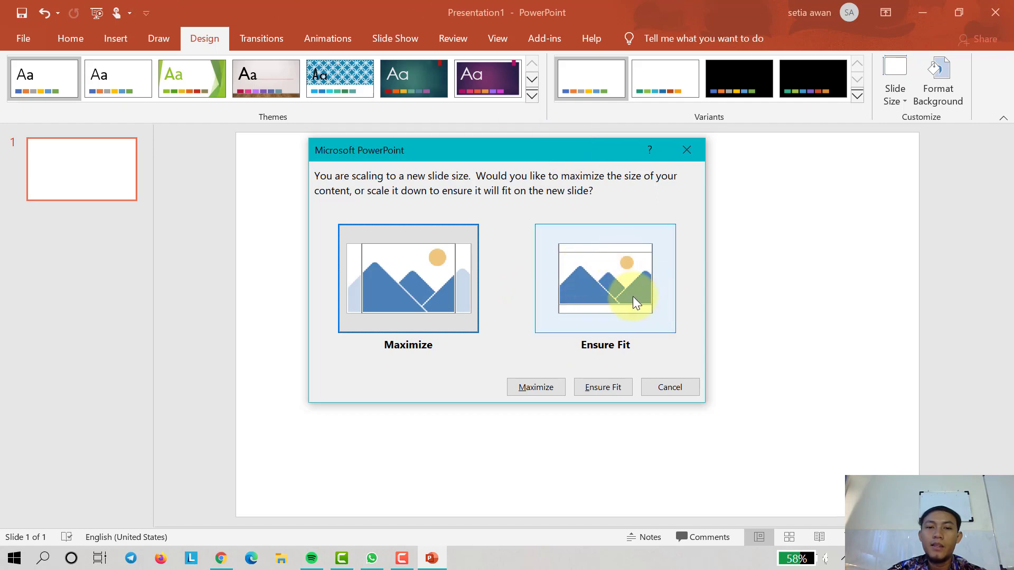
click(630, 298)
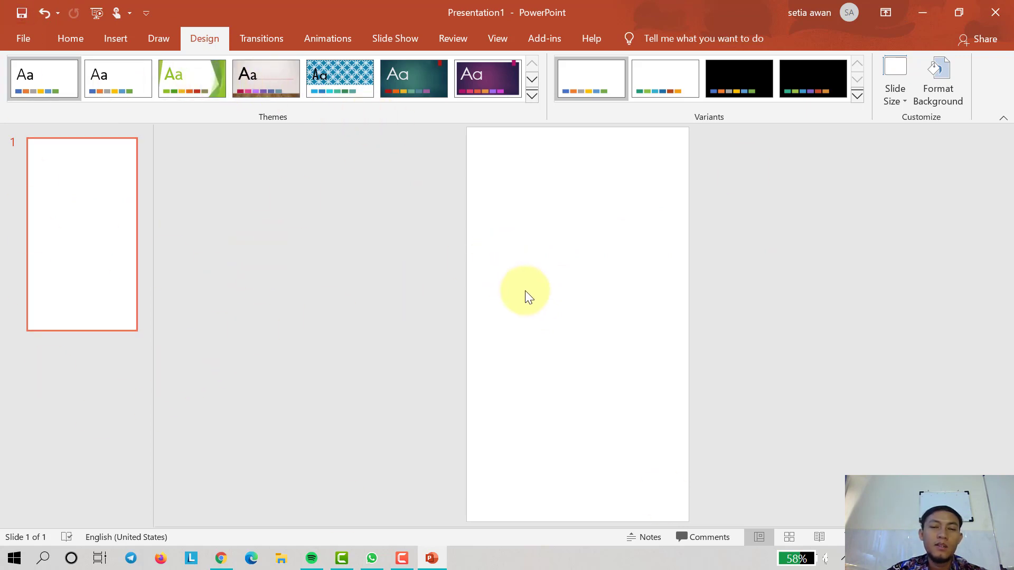
Choose the Rectangle shape from the Insert Shapes gallery.
click(74, 39)
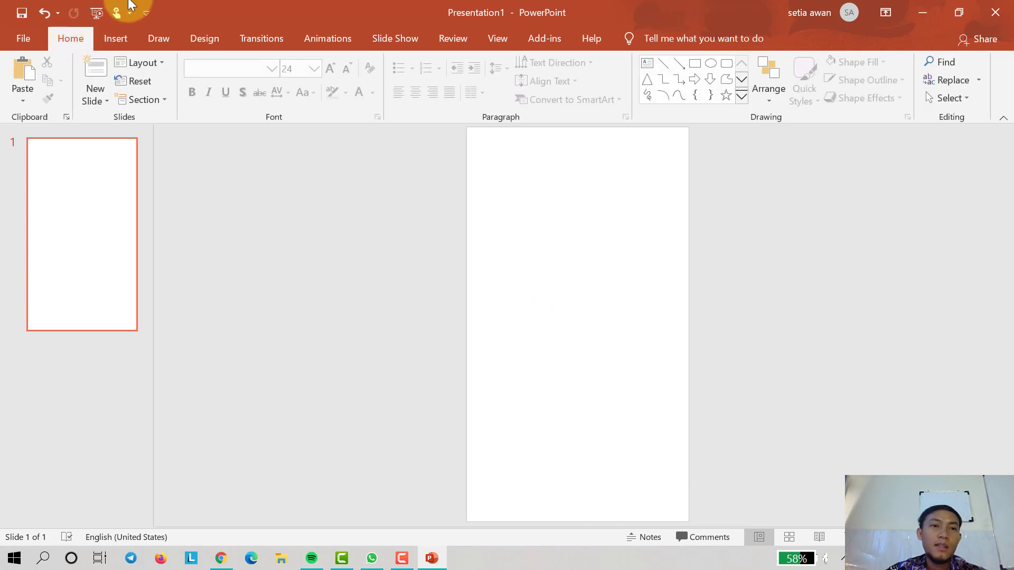
click(123, 39)
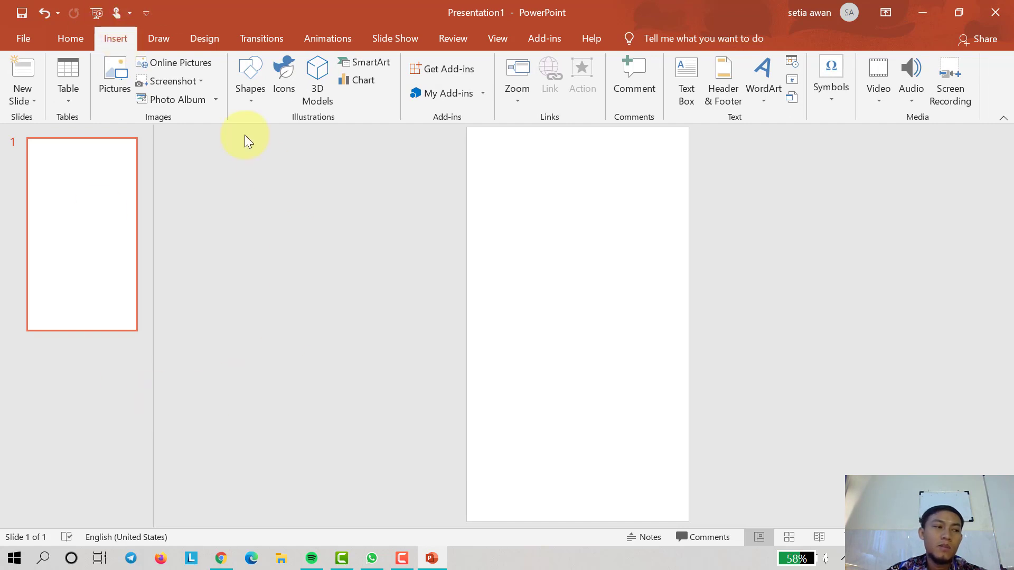
click(250, 101)
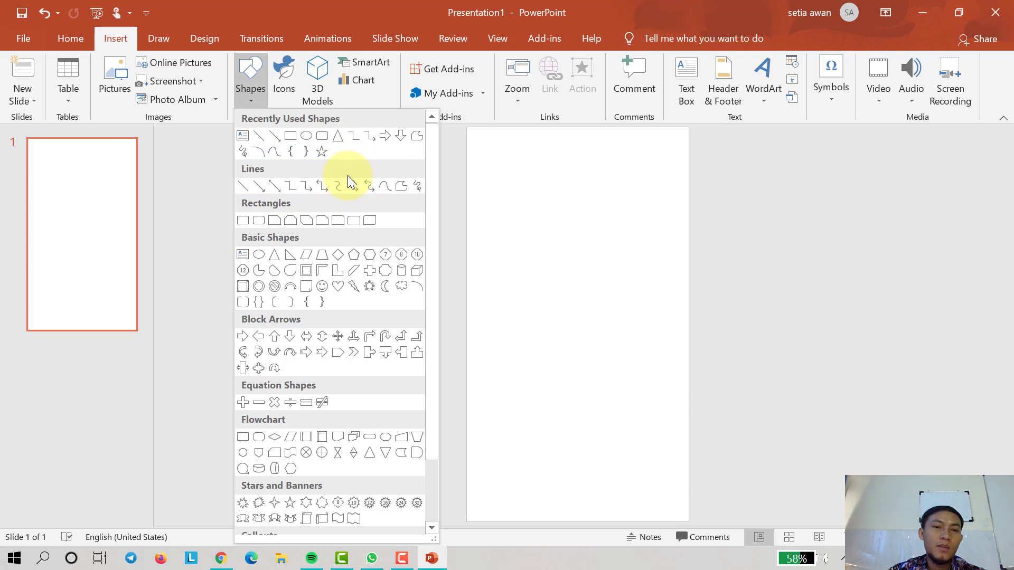
click(290, 136)
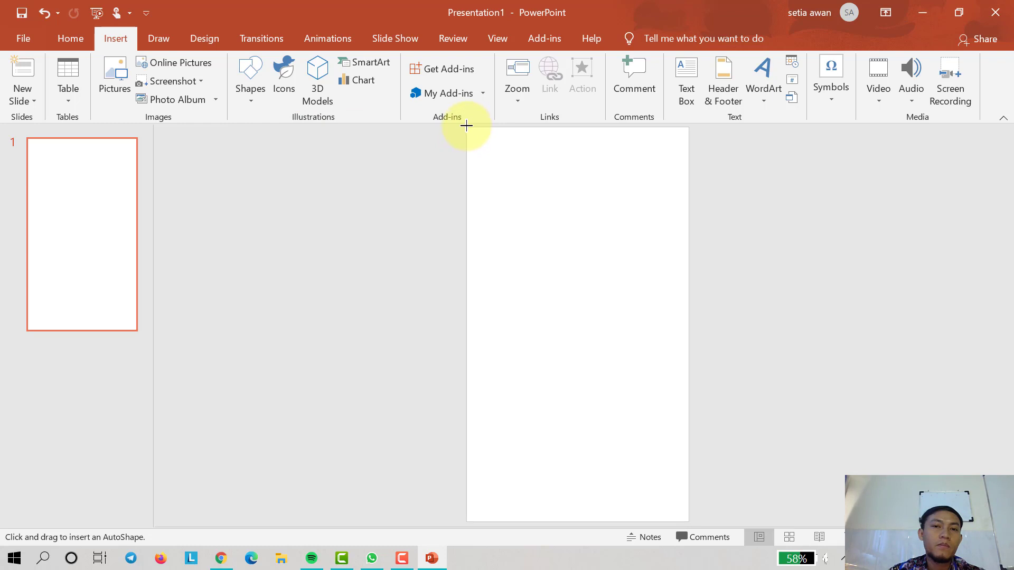
Draw a 33,87 × 19,05 cm rectangle covering the whole slide and preview its shape styles.
drag(466, 126, 688, 522)
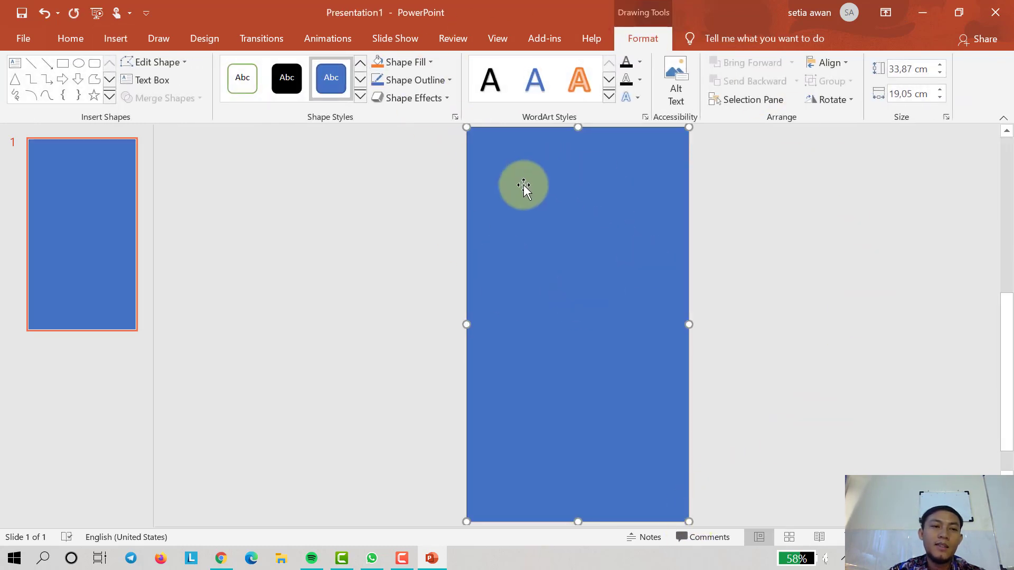
click(566, 236)
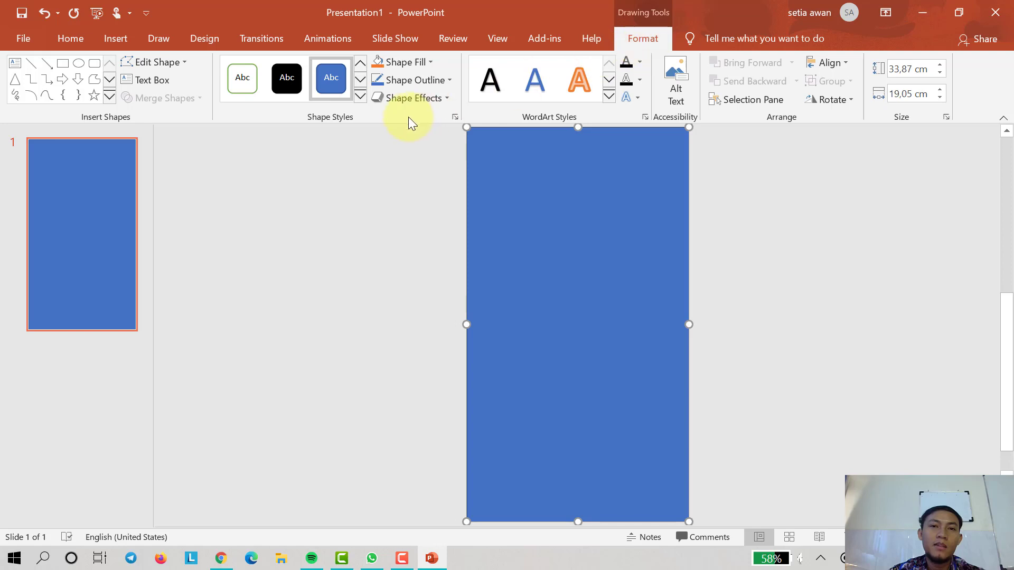
click(360, 99)
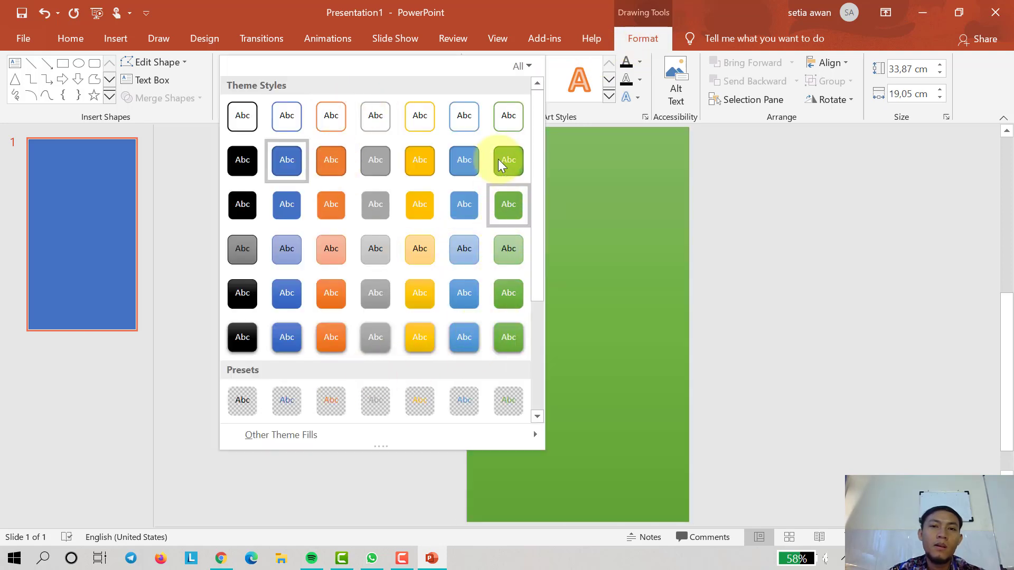
click(513, 4)
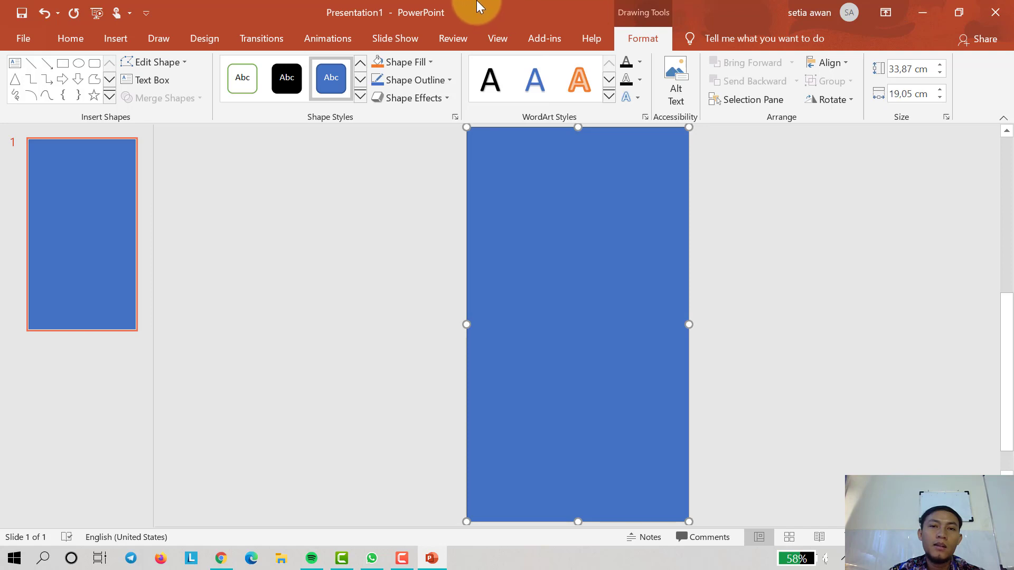
Fill the background rectangle dark green and apply the Intense Effect - Green, Accent 6 style.
click(427, 62)
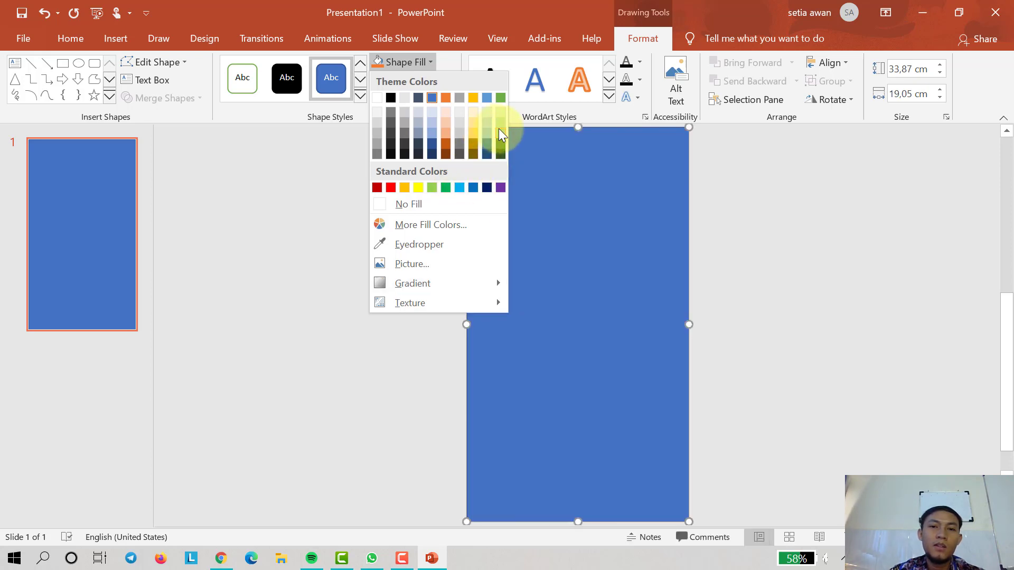
click(500, 139)
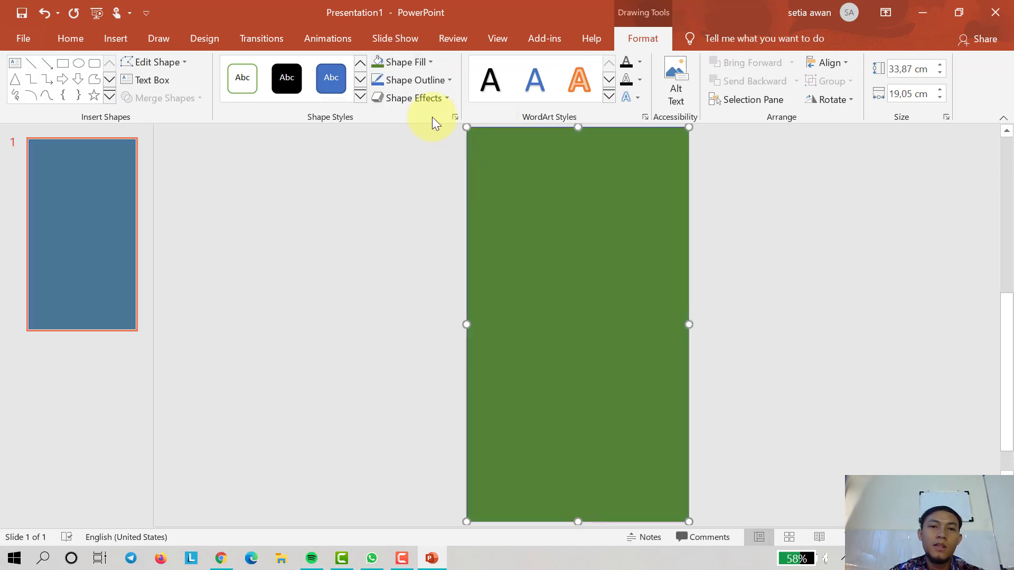
click(429, 63)
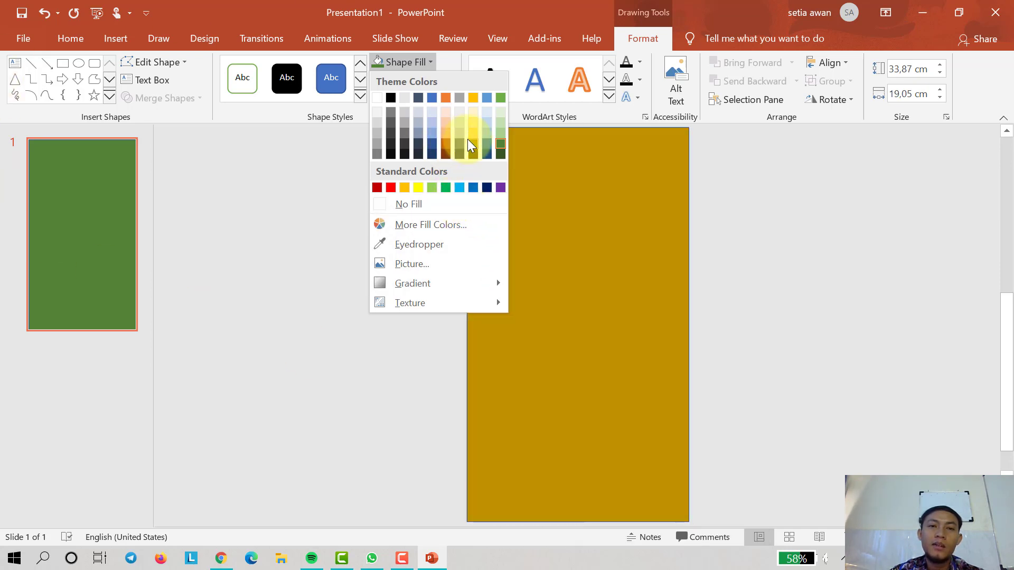
click(358, 97)
click(360, 97)
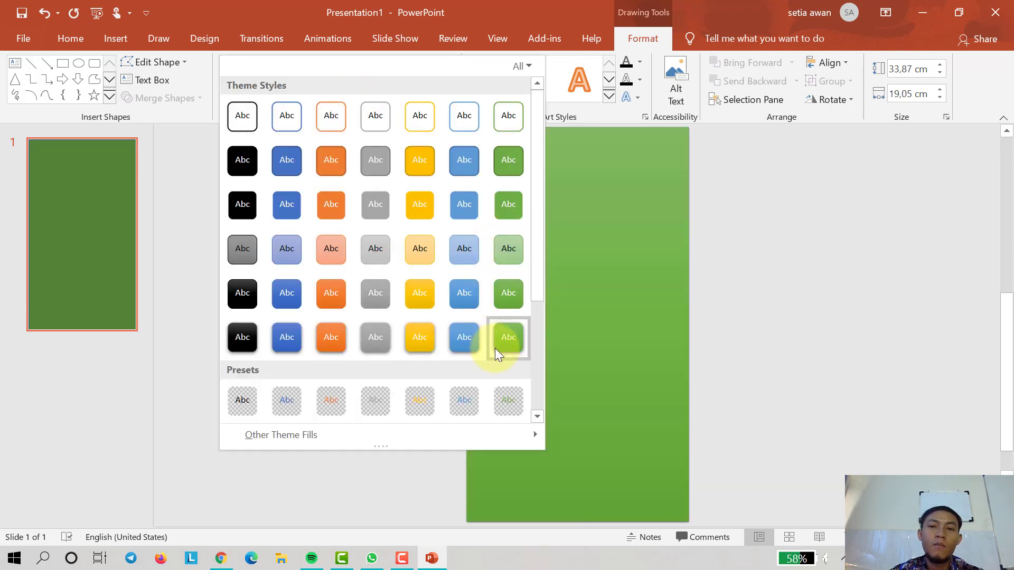
click(495, 342)
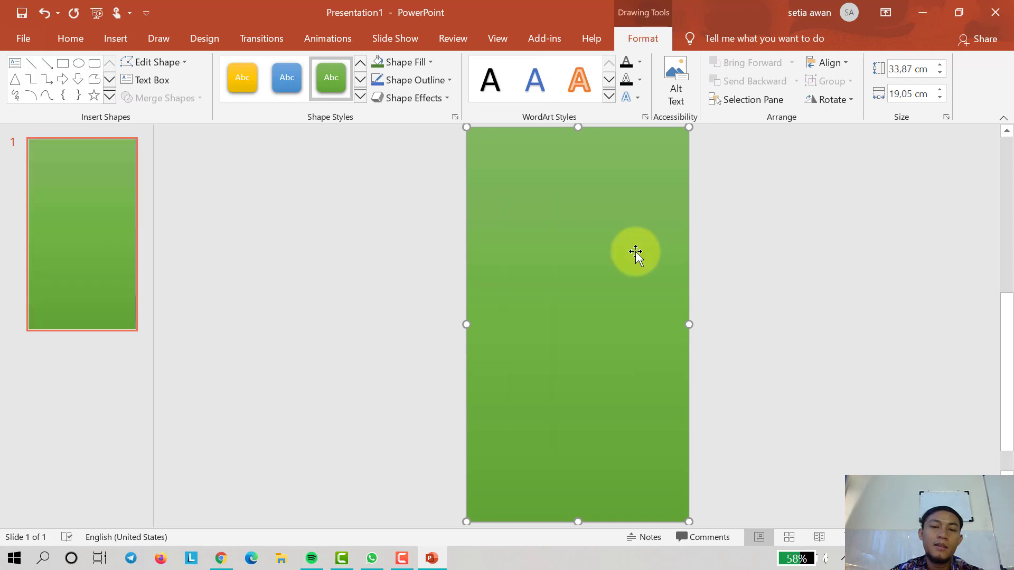
click(718, 285)
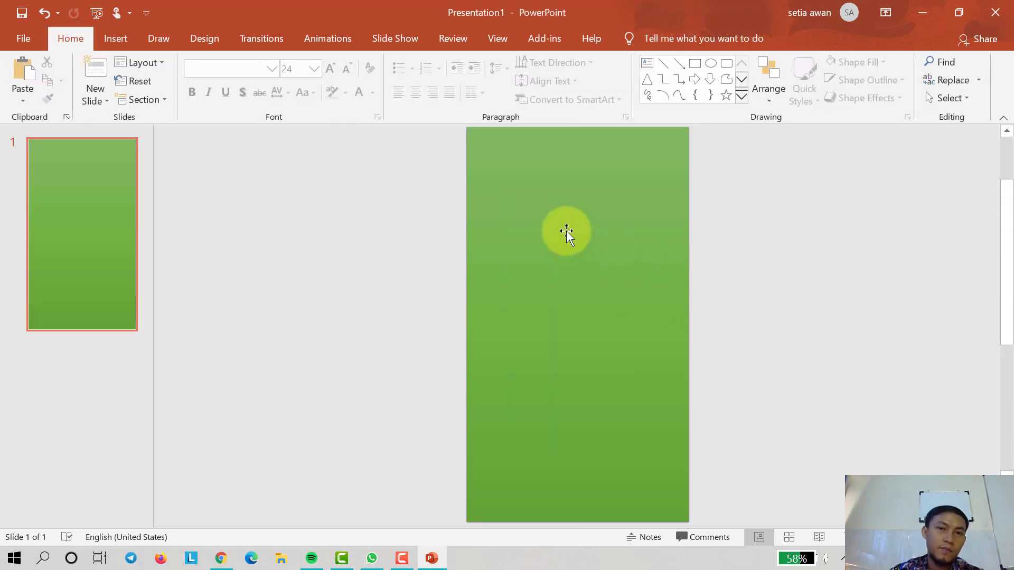
click(566, 232)
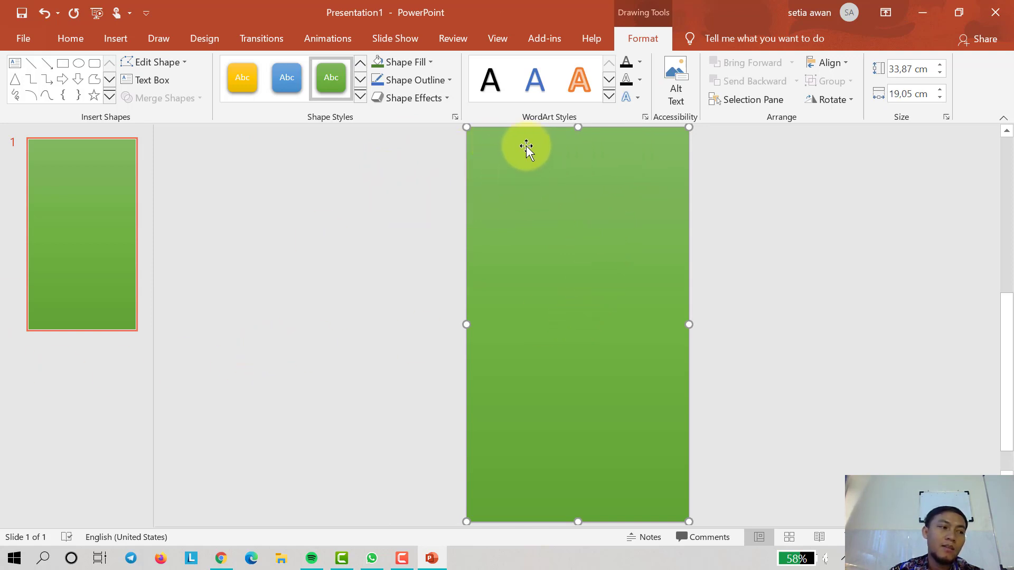
click(359, 217)
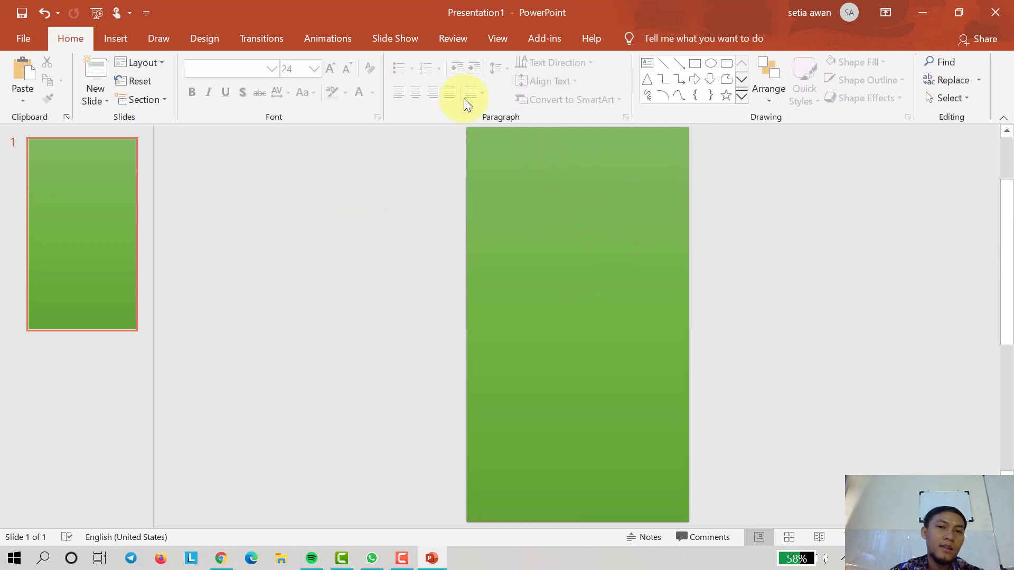
Draw a 2,45 × 14,65 cm rectangle bar near the top and browse the style presets.
click(117, 46)
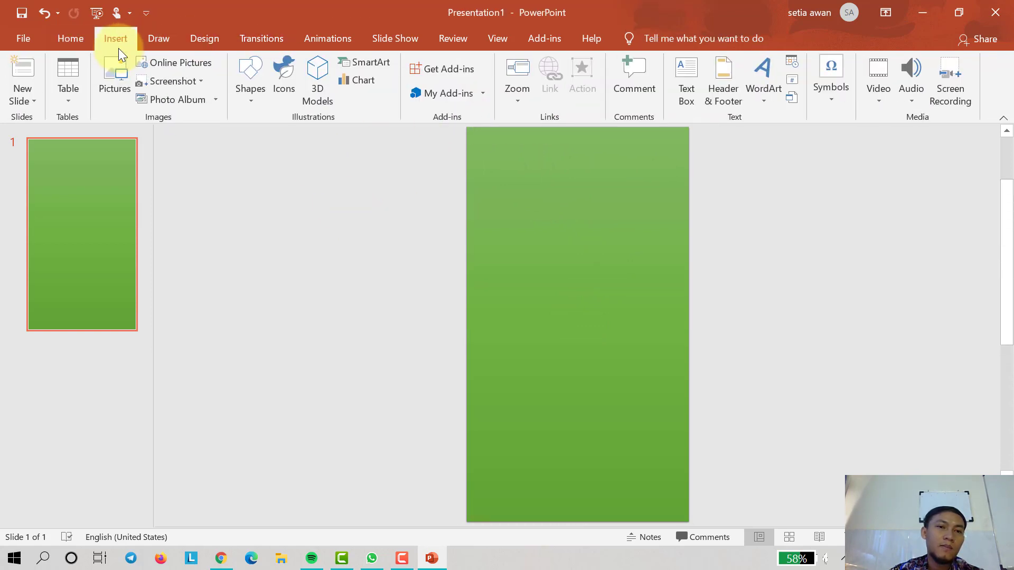
click(262, 102)
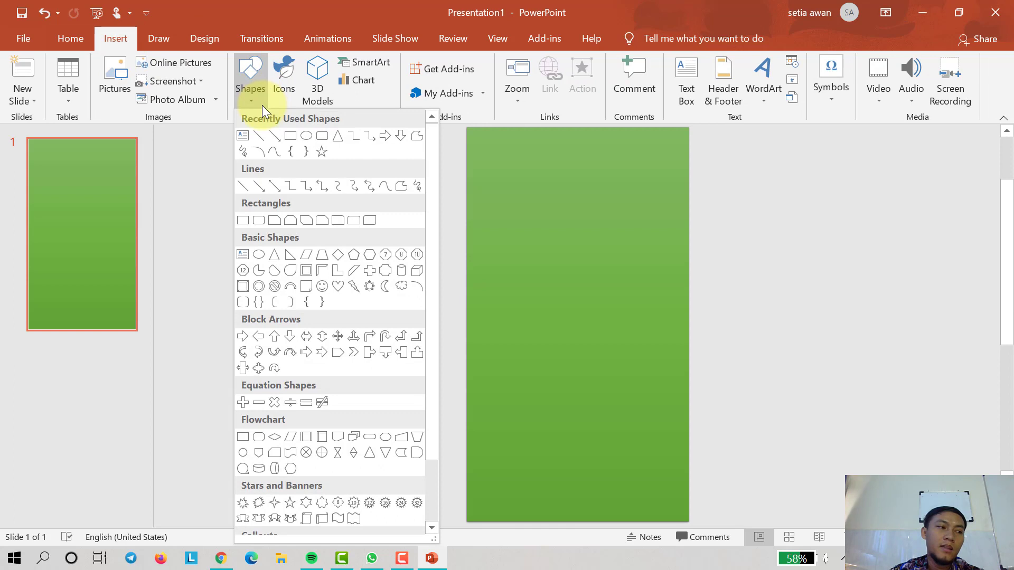
click(296, 135)
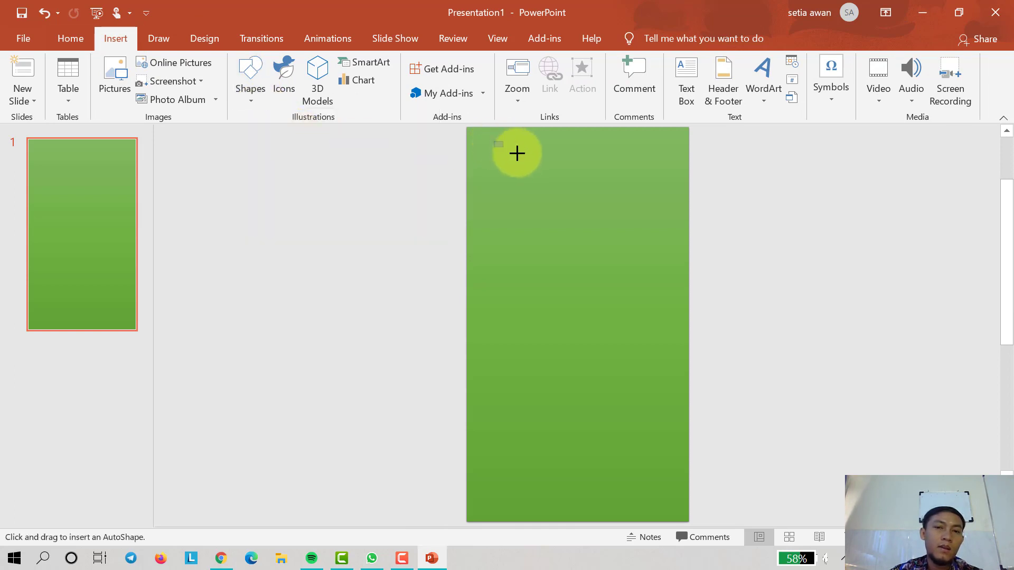
drag(517, 153, 665, 170)
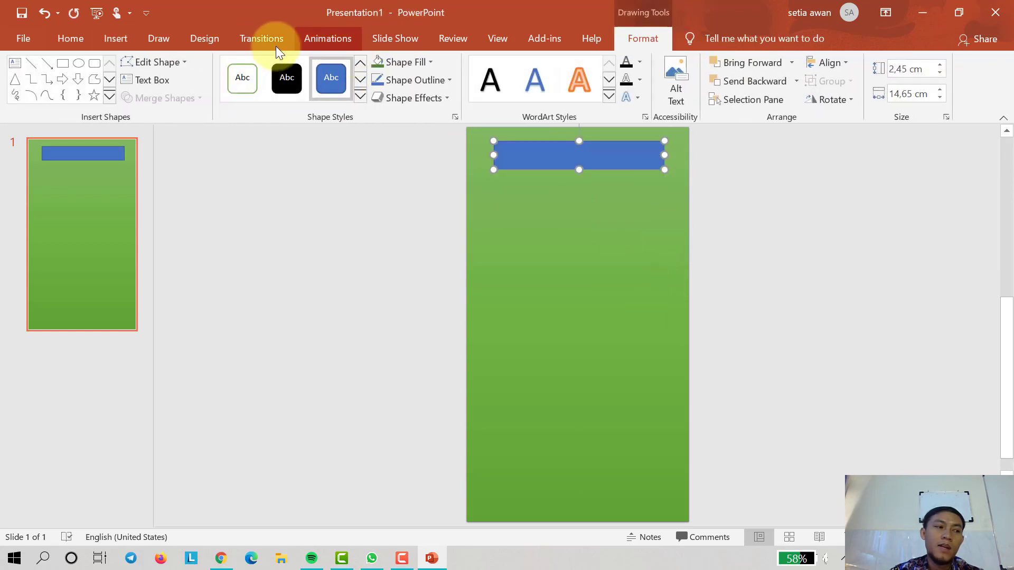
click(361, 96)
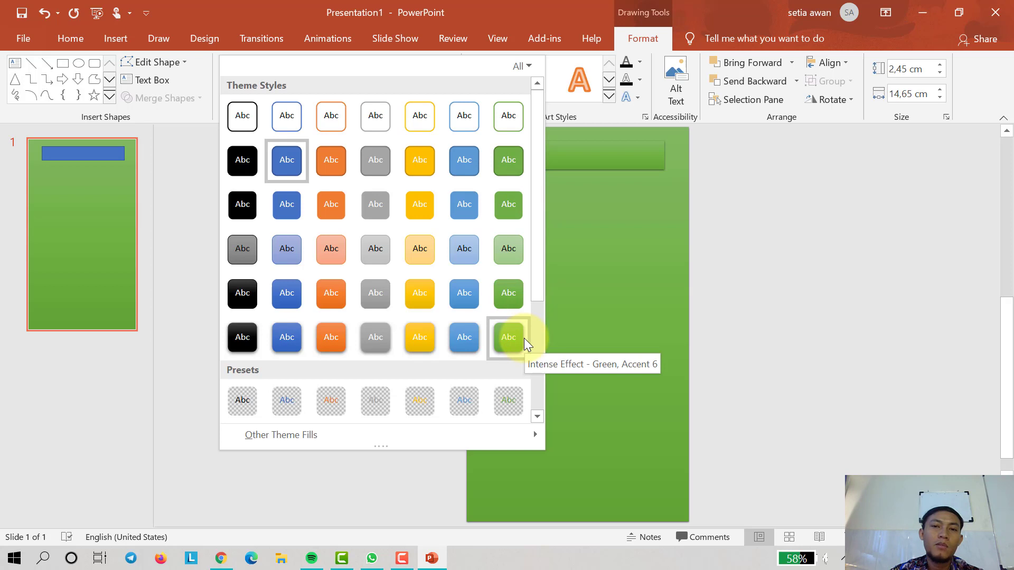
scroll(522, 338, down, 4)
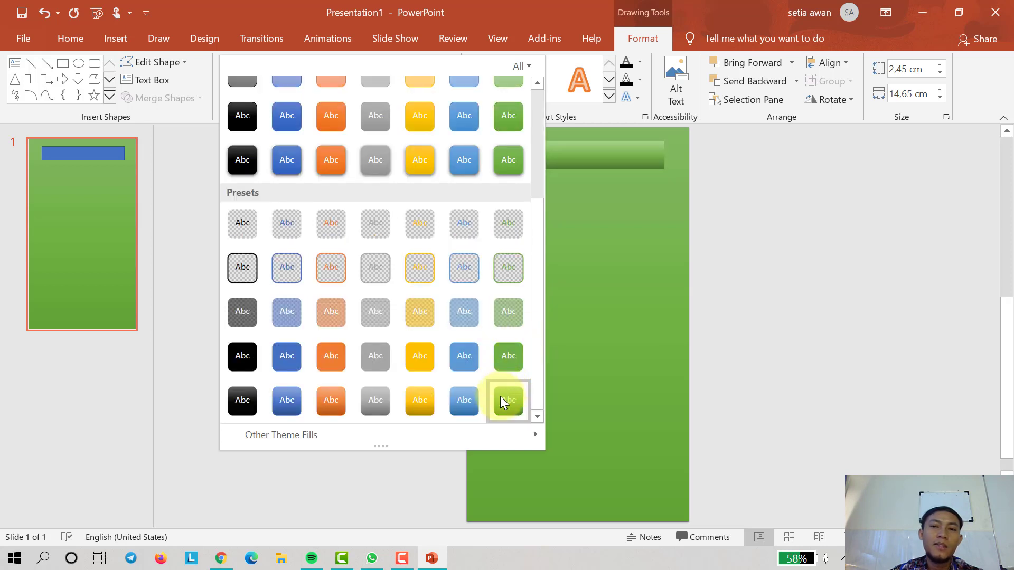
Give the header bar the green preset style with a dark green fill.
click(510, 356)
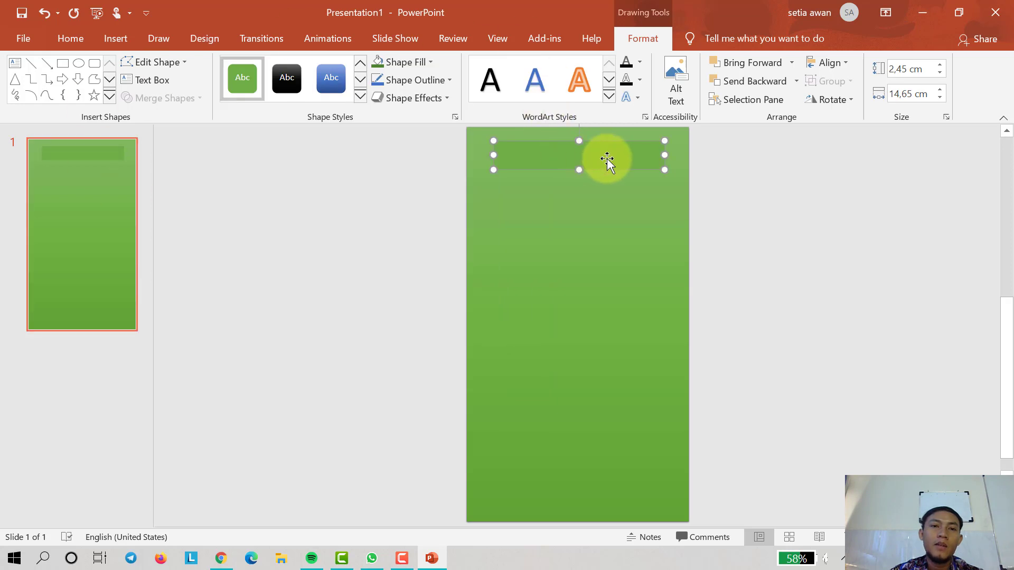
click(431, 63)
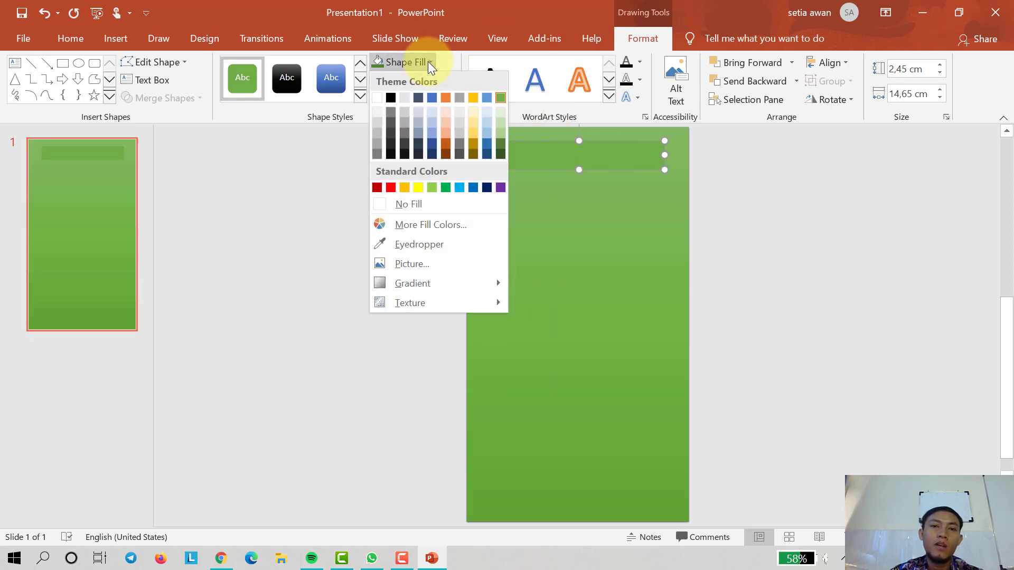
click(500, 147)
text(p)
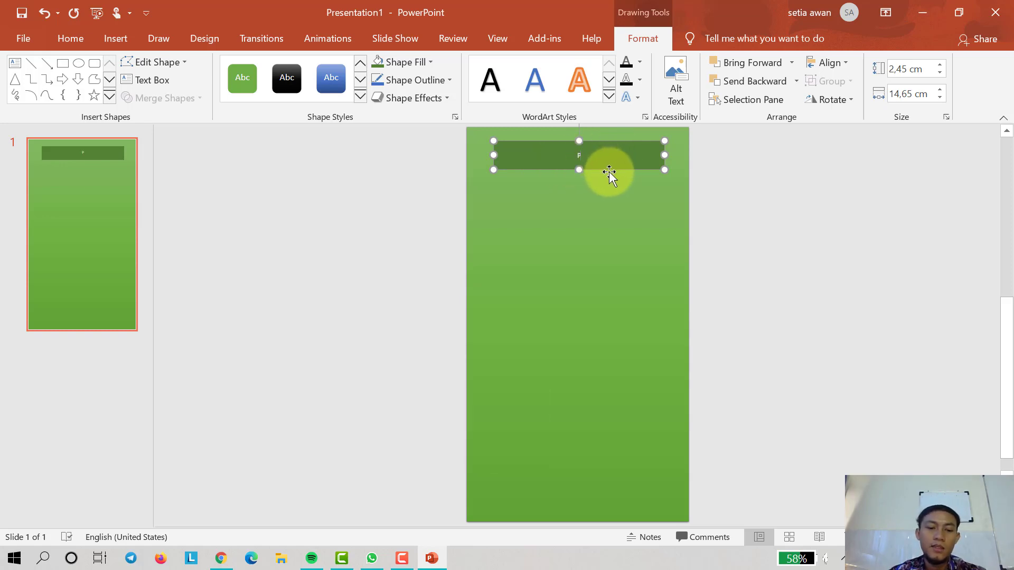
Enter the title 'Pedoman Bermedia Sosial' in the bar, fixing the misspelled ending.
text(edo)
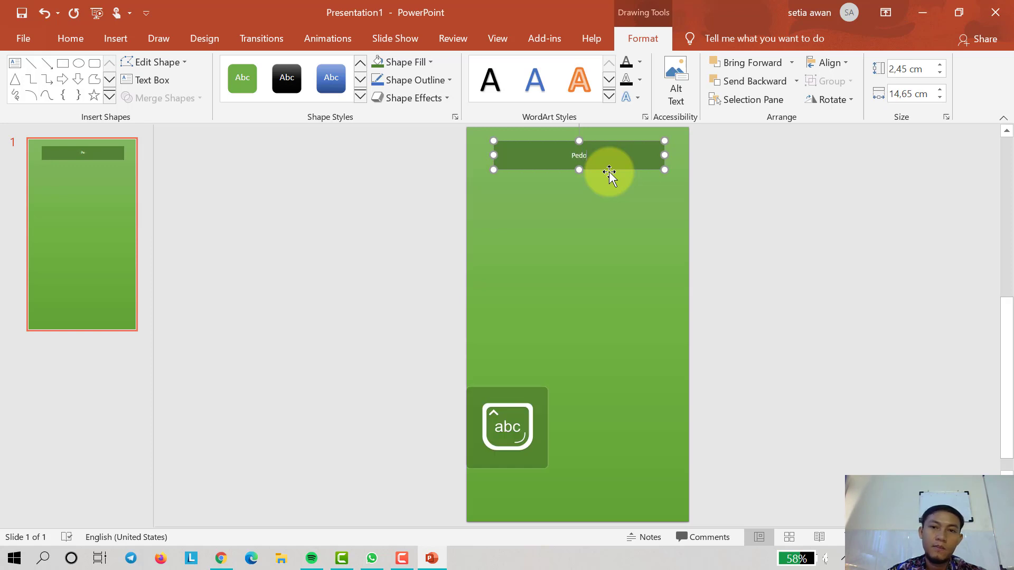
text(man Bermedia)
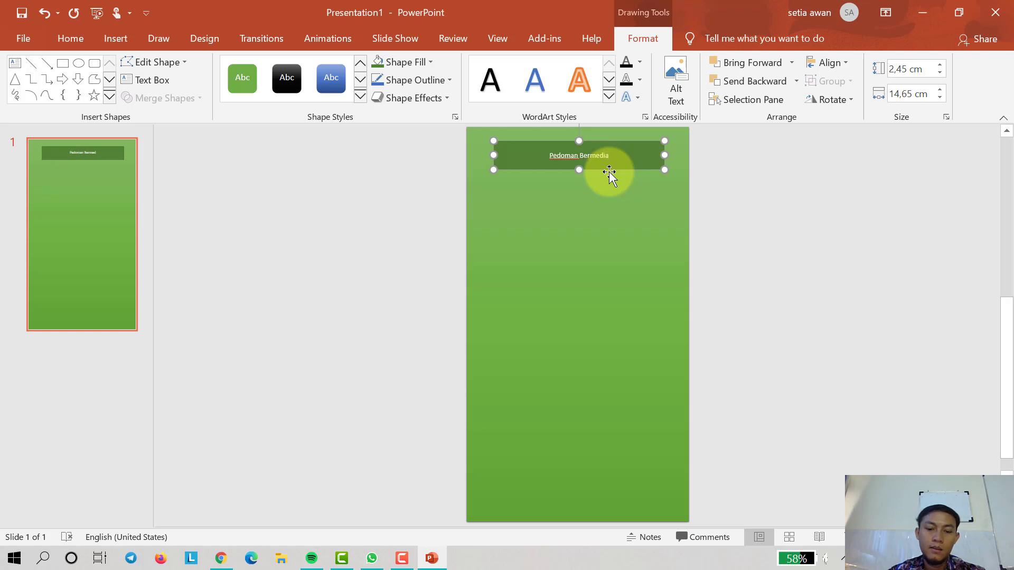
text( Sosail)
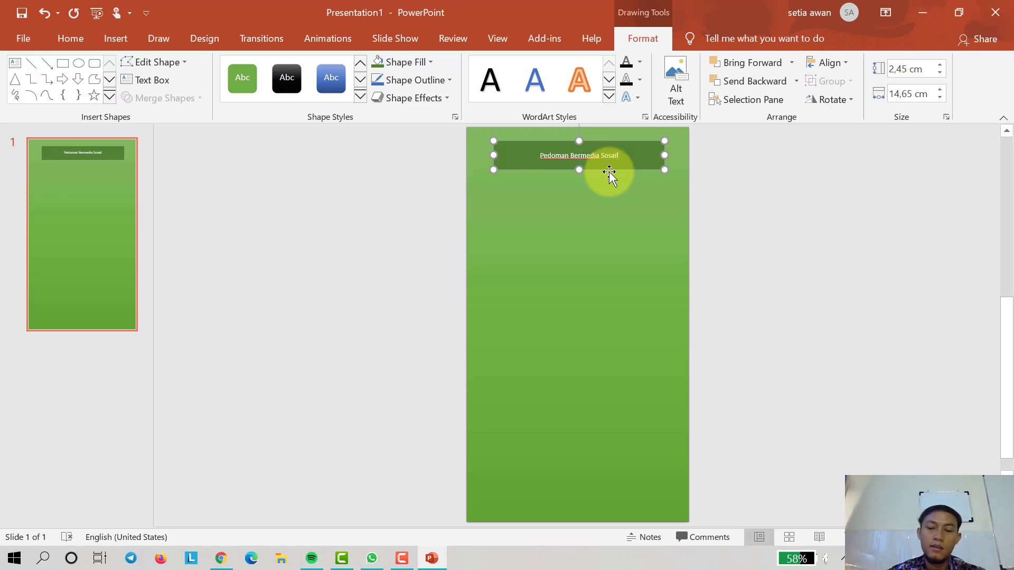
key(BackSpace)
key(BackSpace)
key(BackSpace)
text(ial)
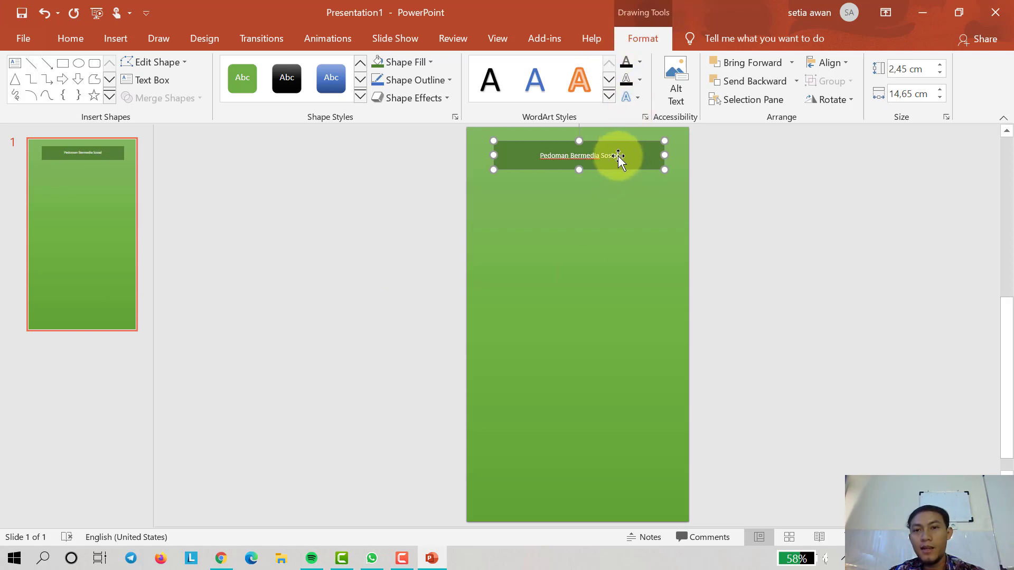
Set the title to Abril Fatface, widen the bar slightly, and size it 32 pt to fit one line.
drag(618, 157, 539, 155)
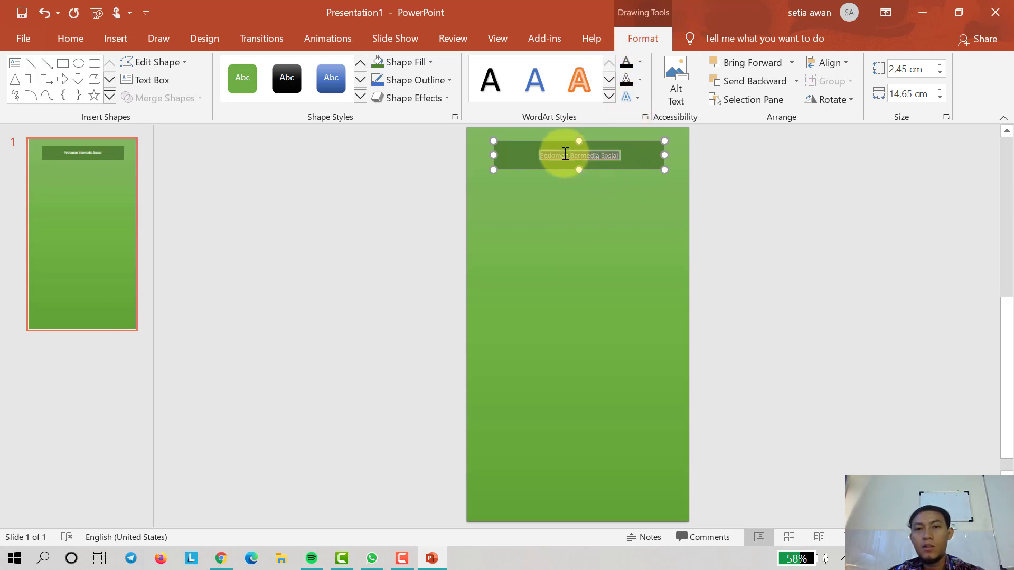
click(89, 36)
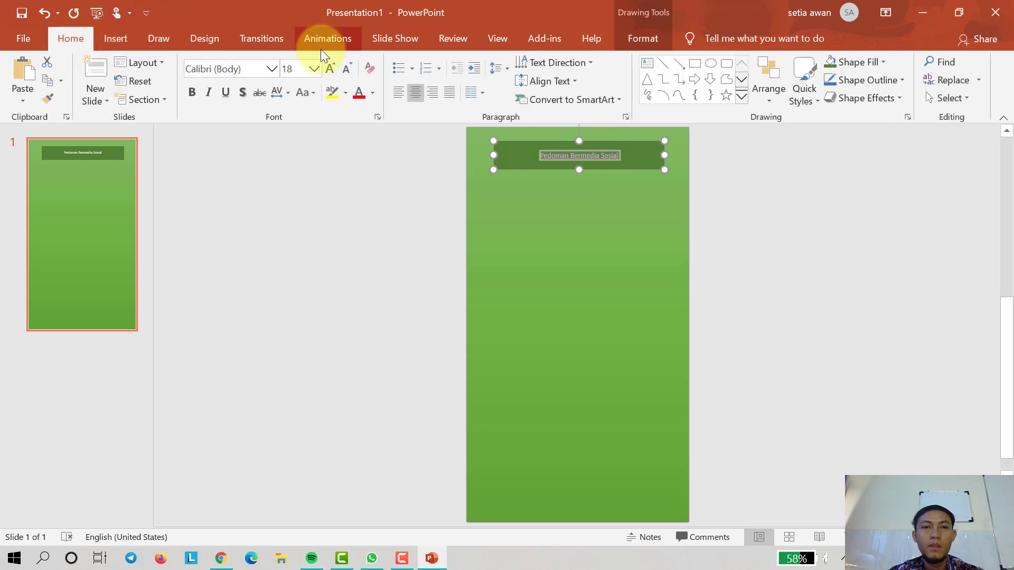
click(314, 69)
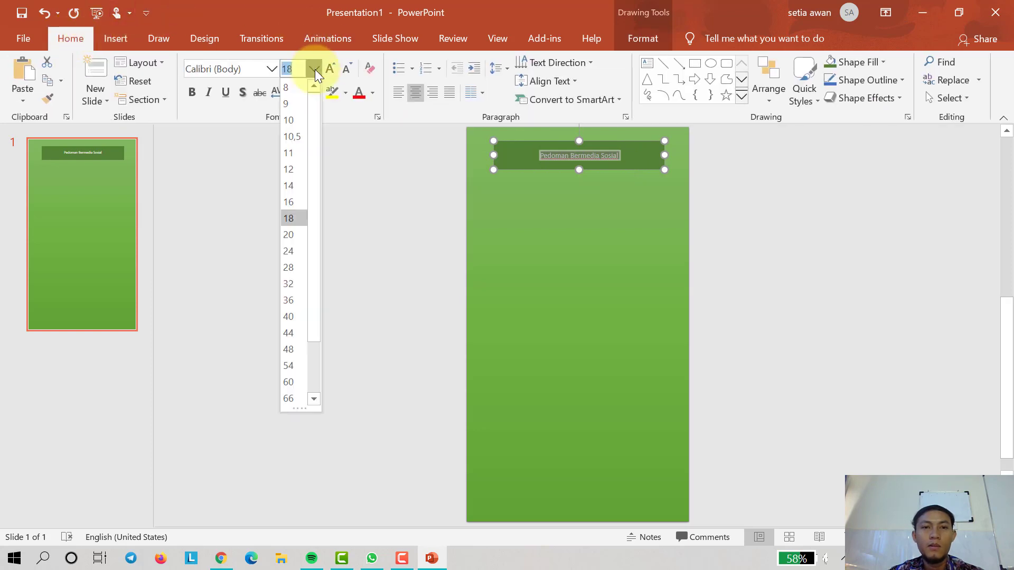
click(289, 300)
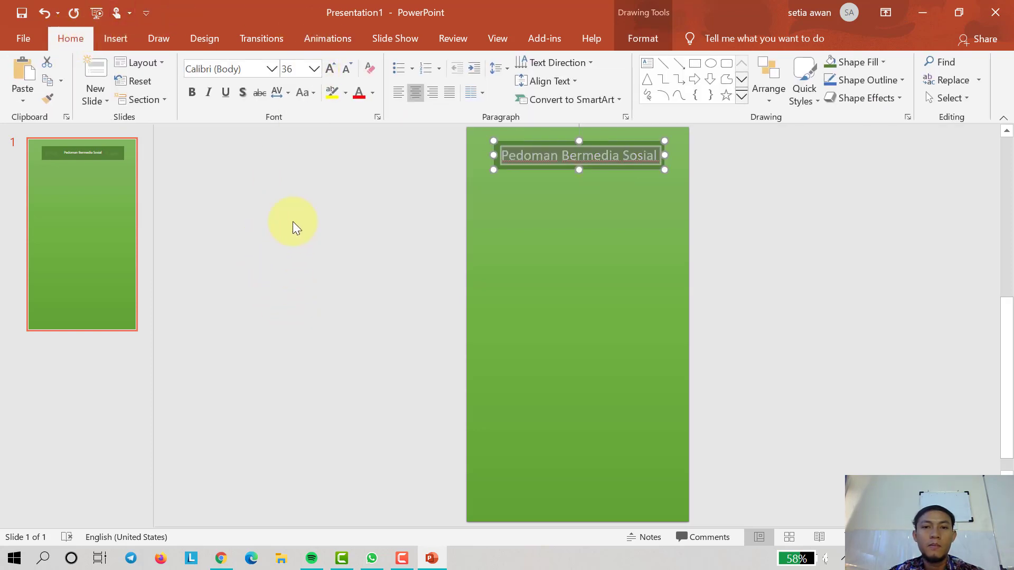
click(272, 74)
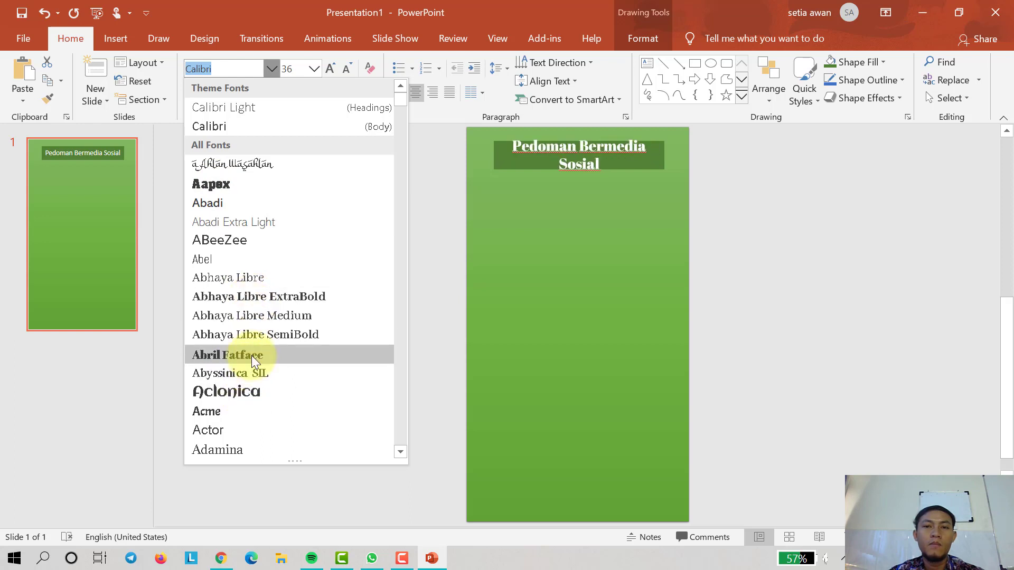
click(249, 355)
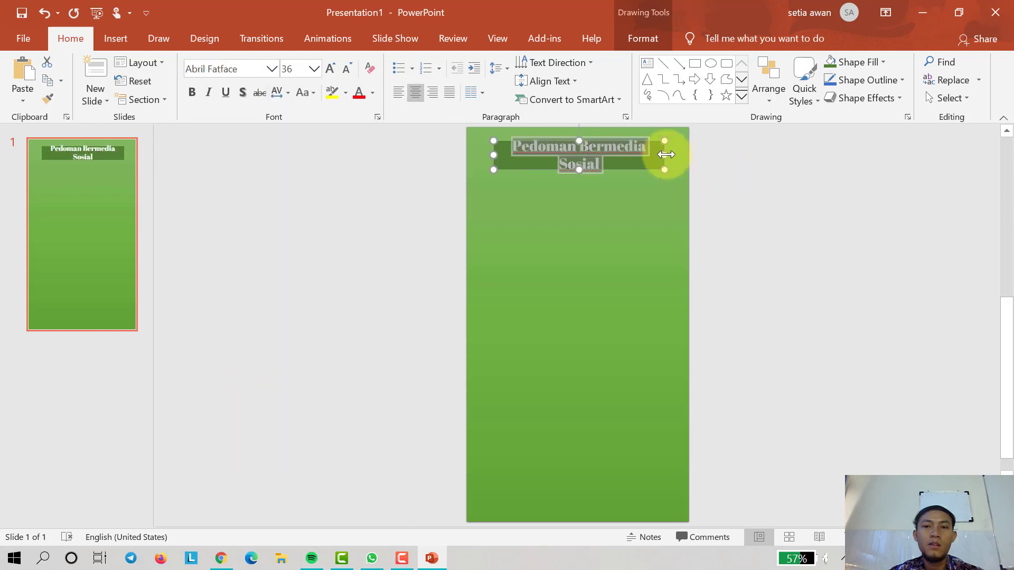
drag(664, 155, 666, 155)
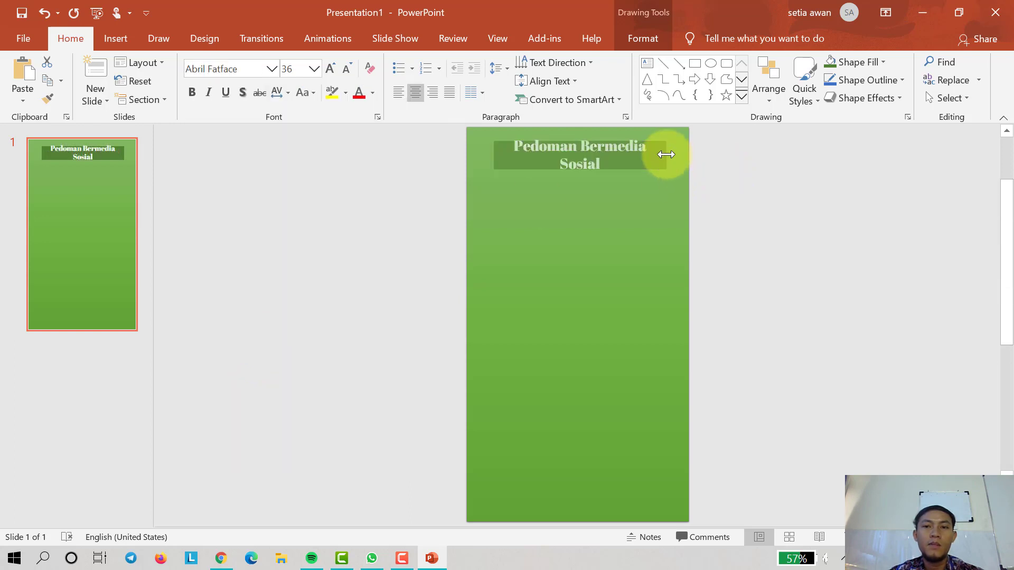
click(314, 69)
click(289, 284)
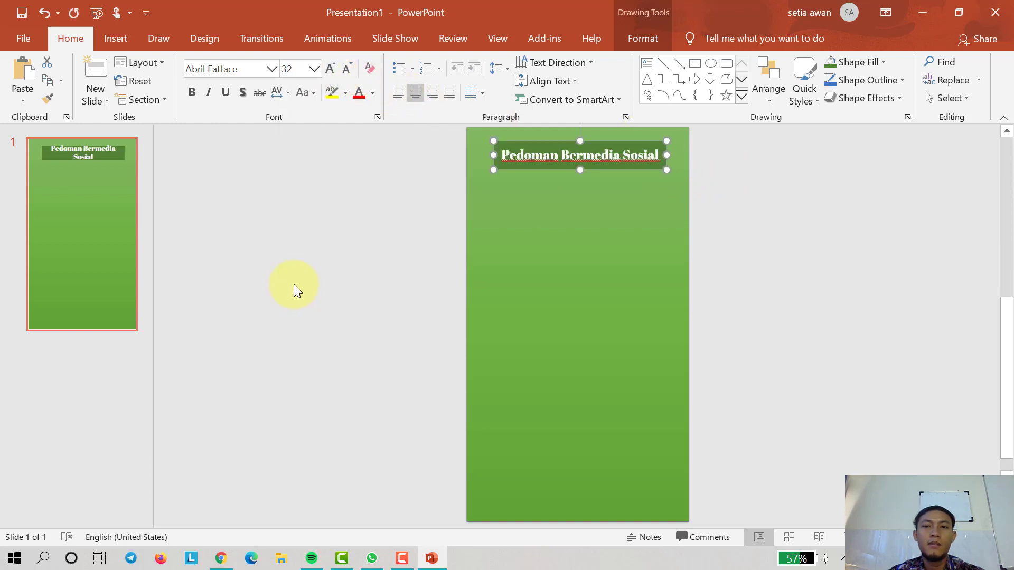
click(722, 279)
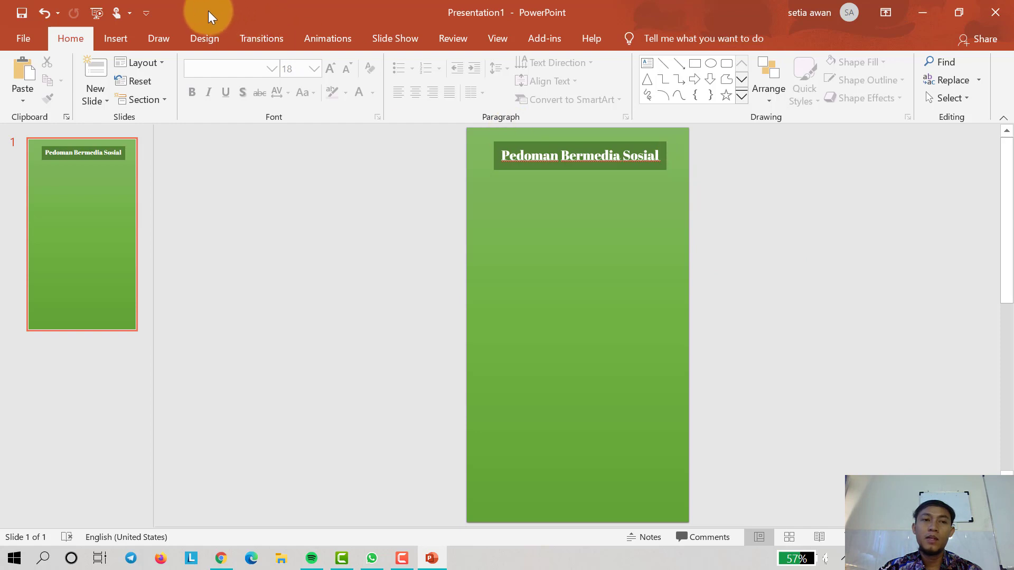
Place a small empty text box on the poster beside the slide area.
click(115, 38)
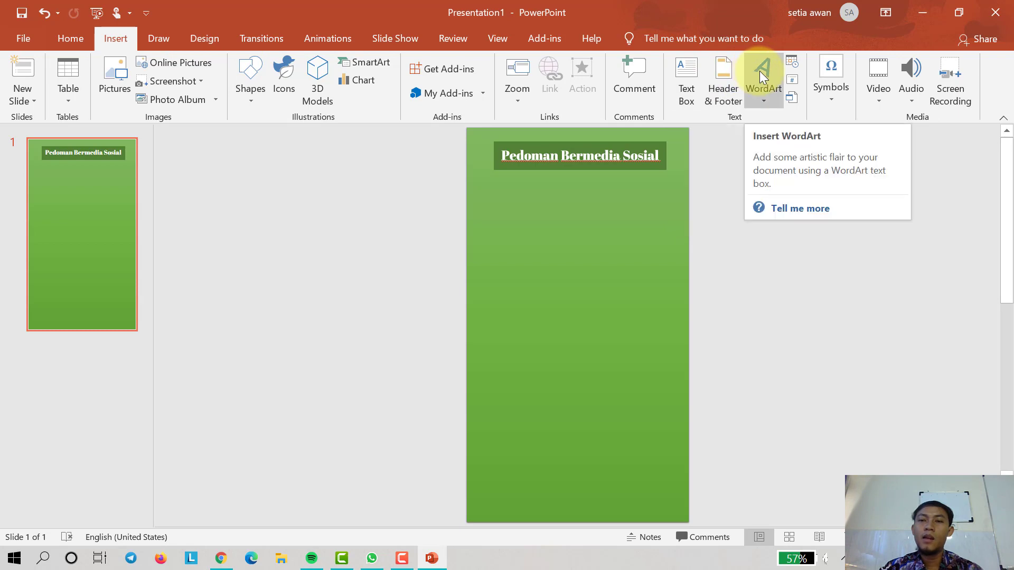
click(693, 77)
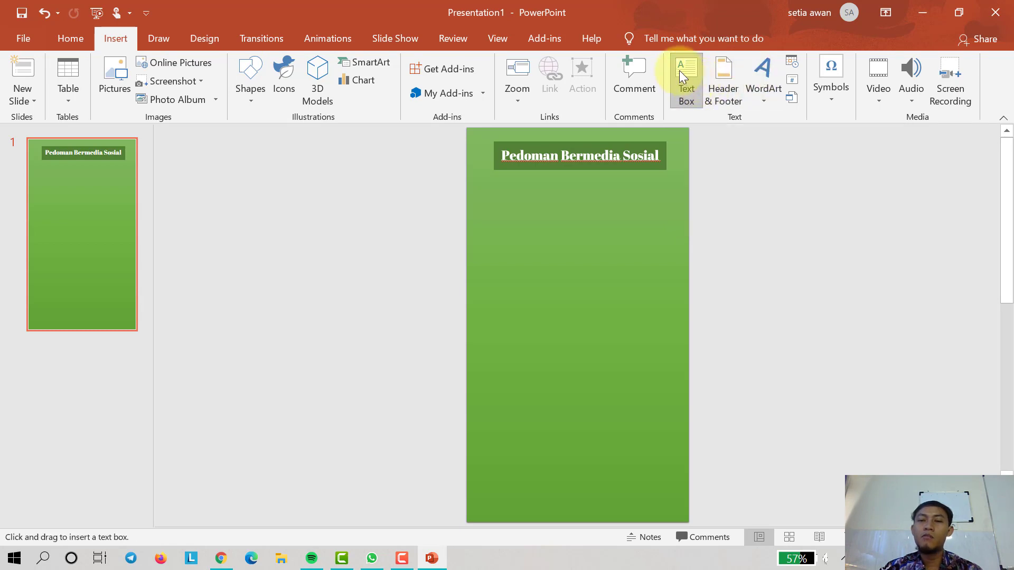
click(726, 196)
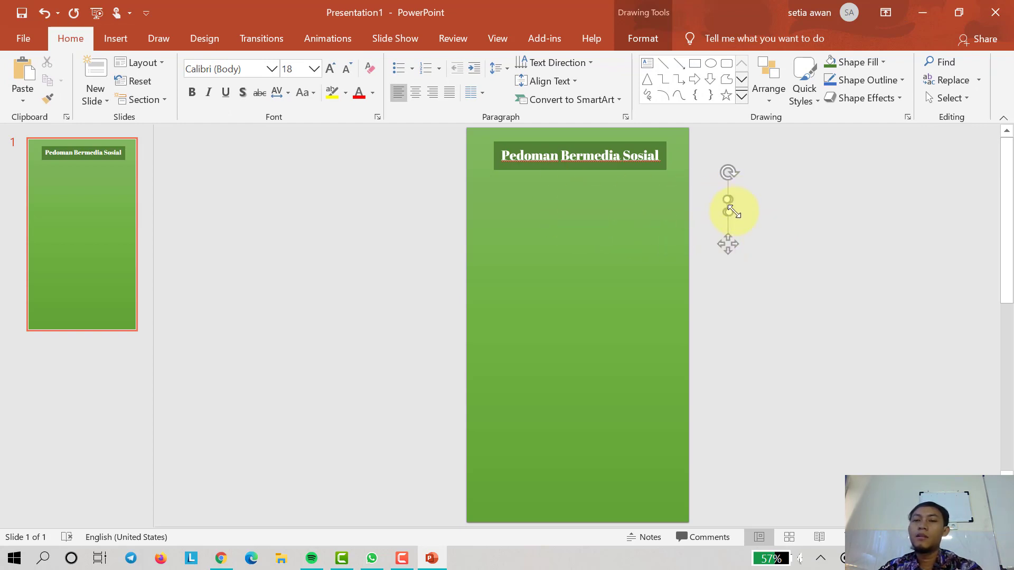
click(729, 215)
Insert a WordArt box in the chosen gallery style, showing 'Your text here' mid-slide.
click(116, 38)
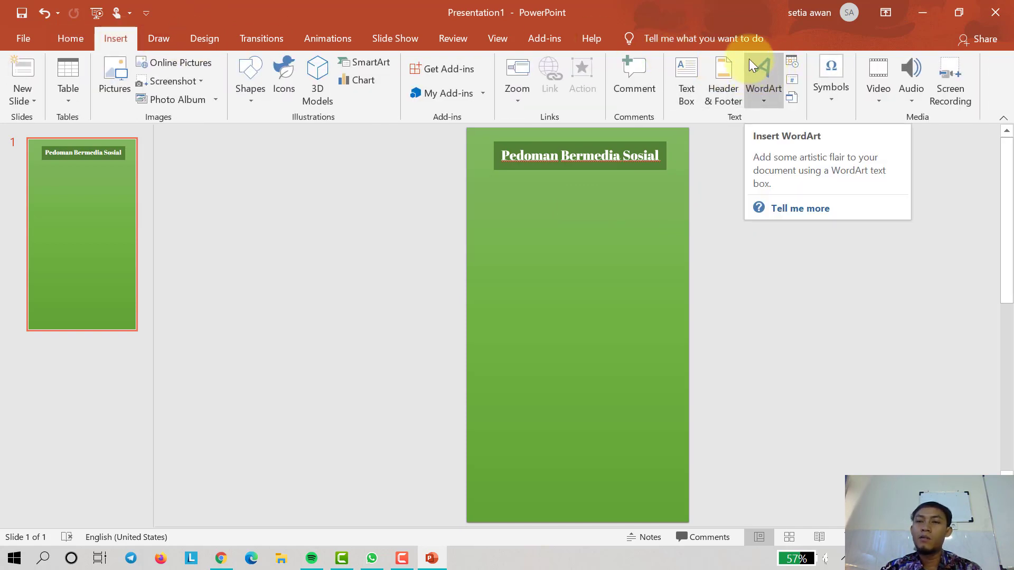
click(771, 76)
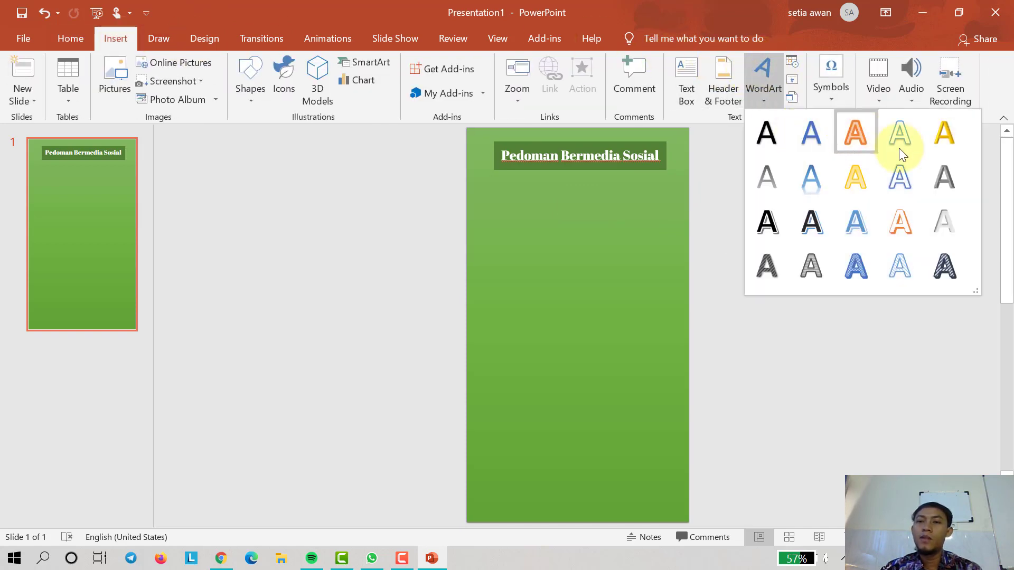
click(825, 132)
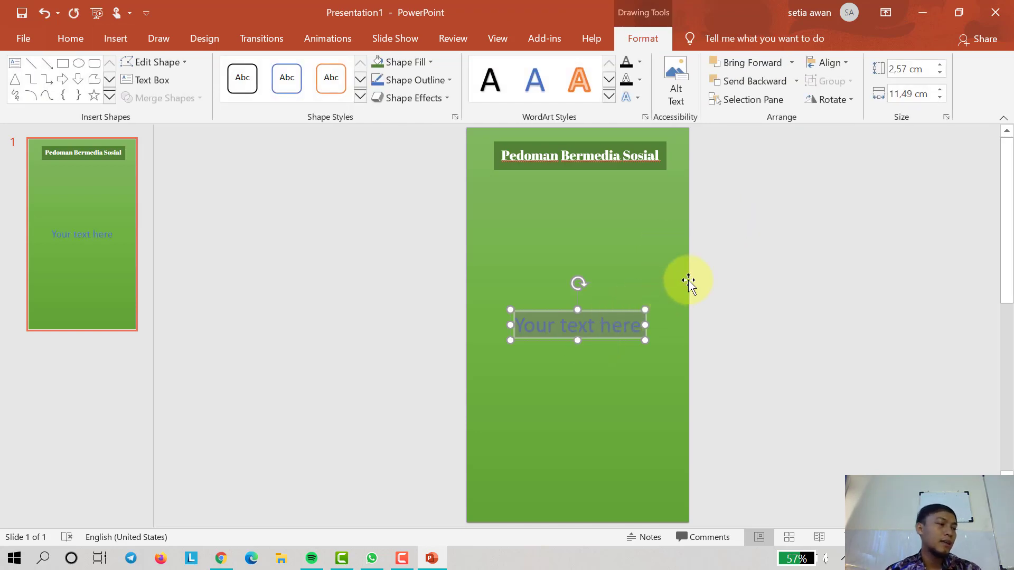
Type 'Media social adalah media online (Daring)… sarana pergaulan Sosial secara online di internet.' into the WordArt box.
text(Me)
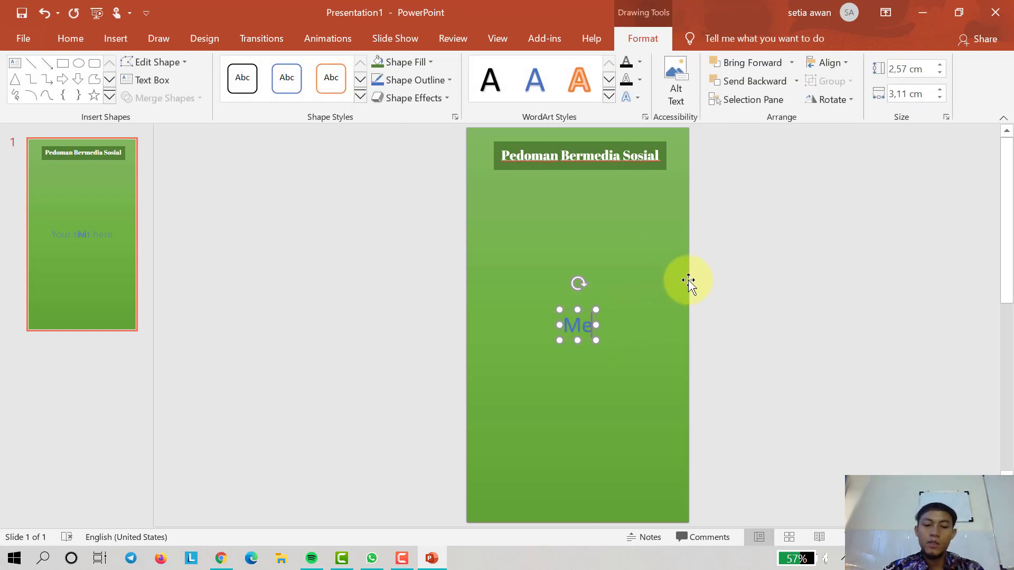
text(dia)
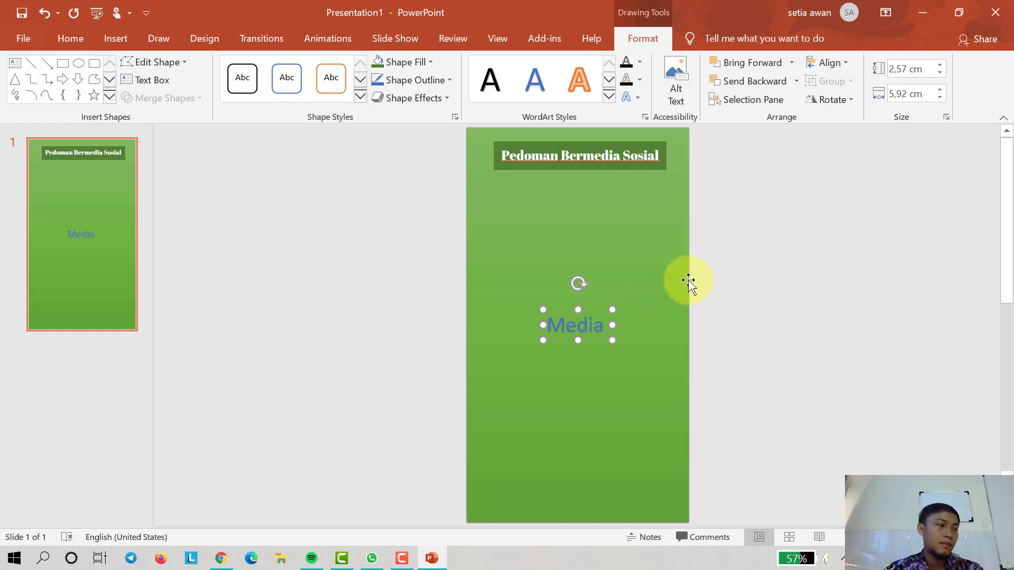
text( social)
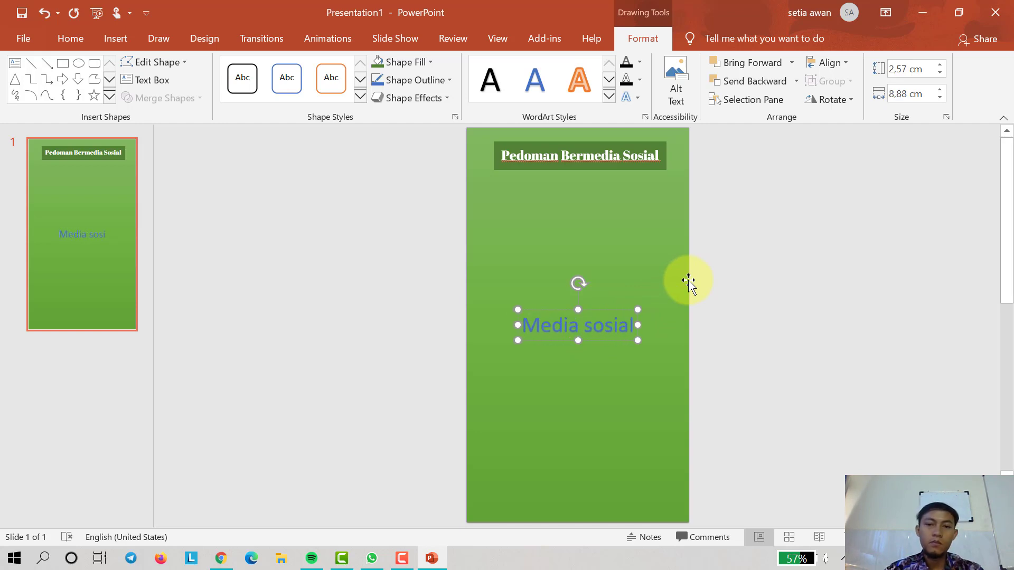
text(lah)
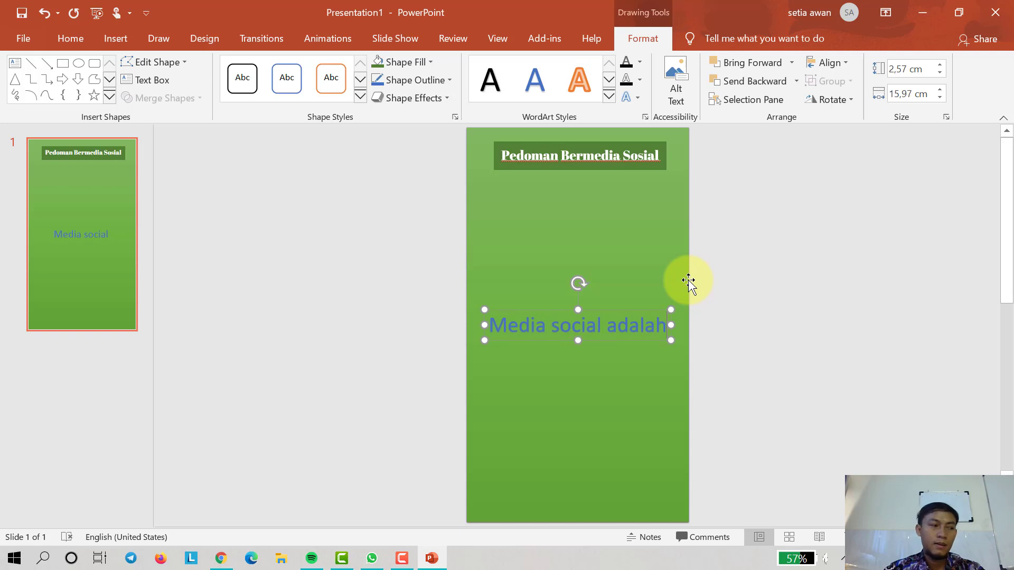
text( media o)
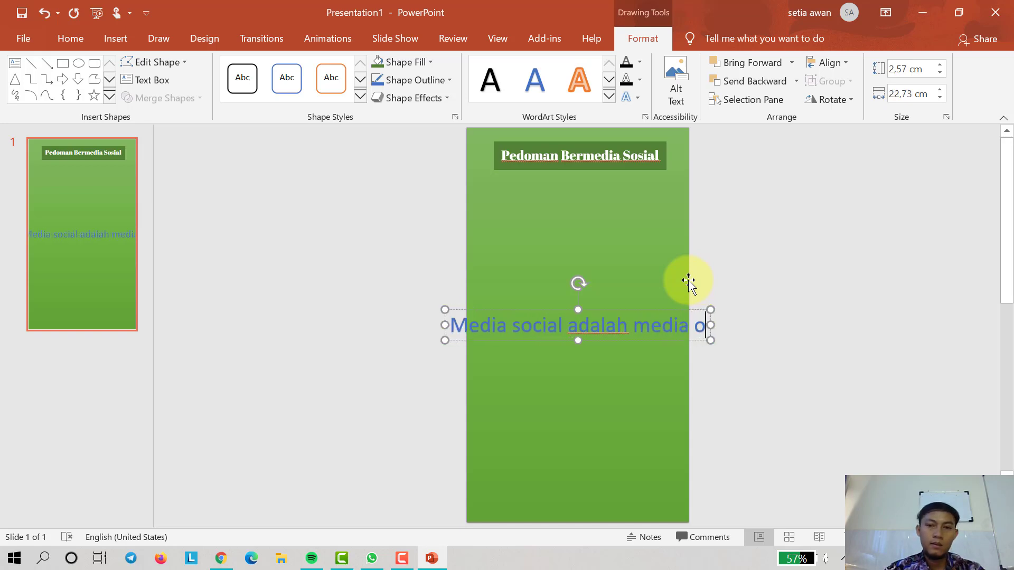
text(nline )
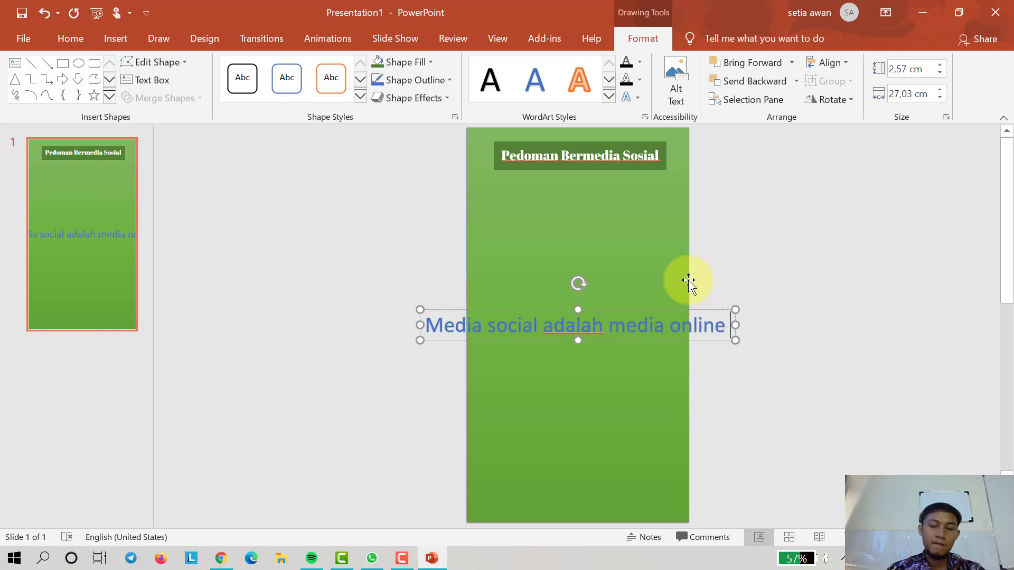
text((Daring)
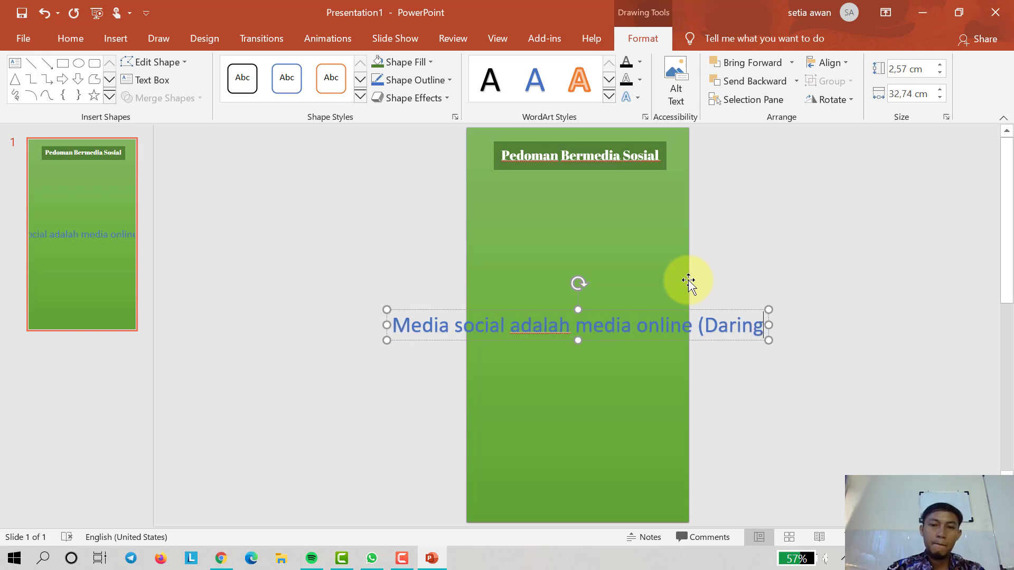
text())
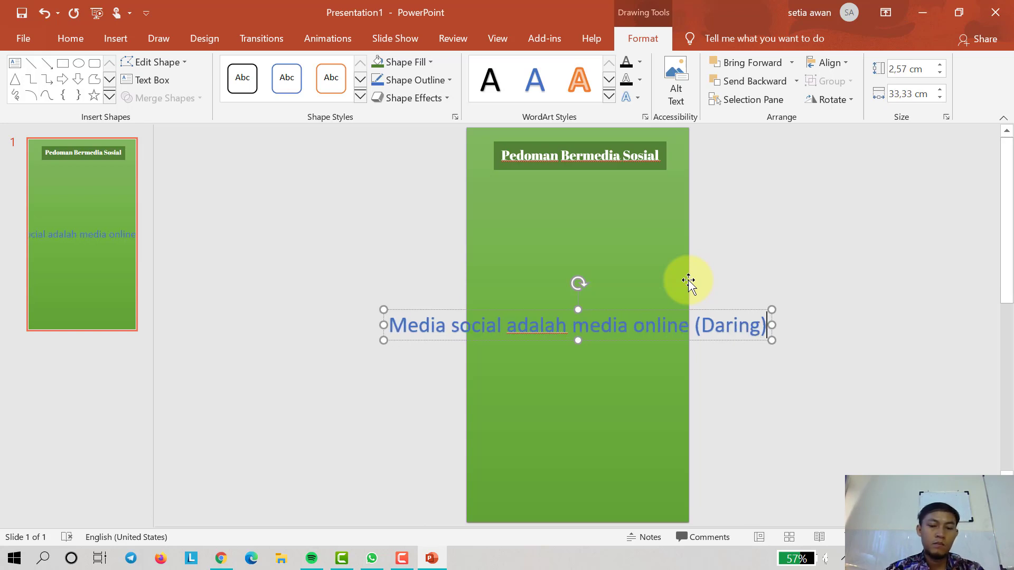
key(Return)
text(Yang d)
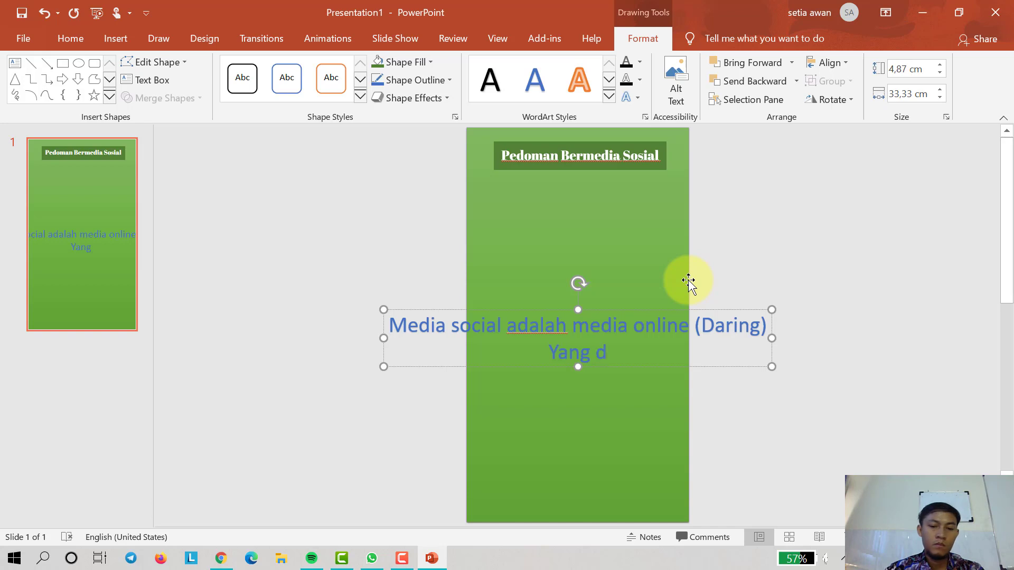
text(imanfaat)
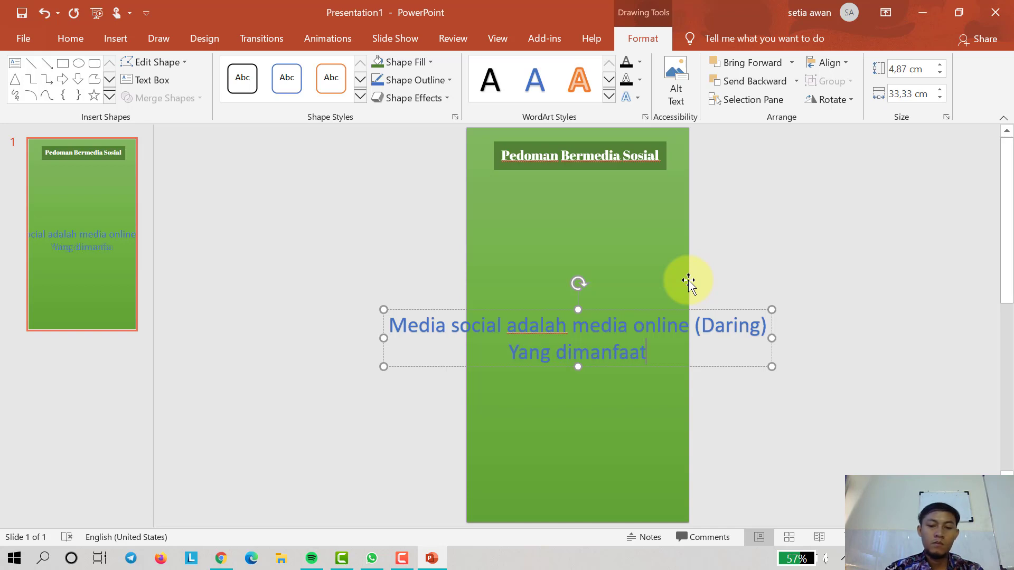
text(kan s)
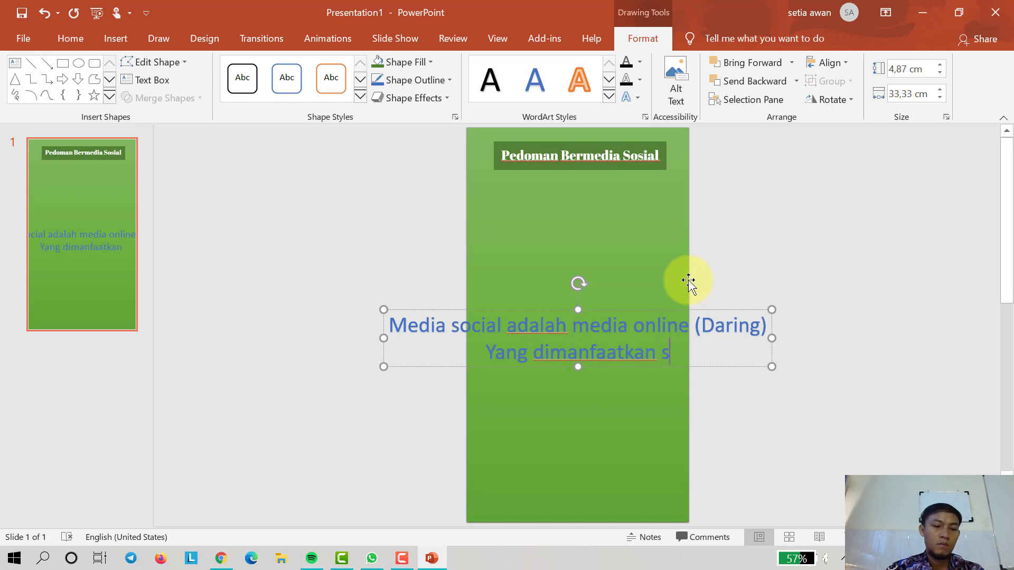
text(ebagai )
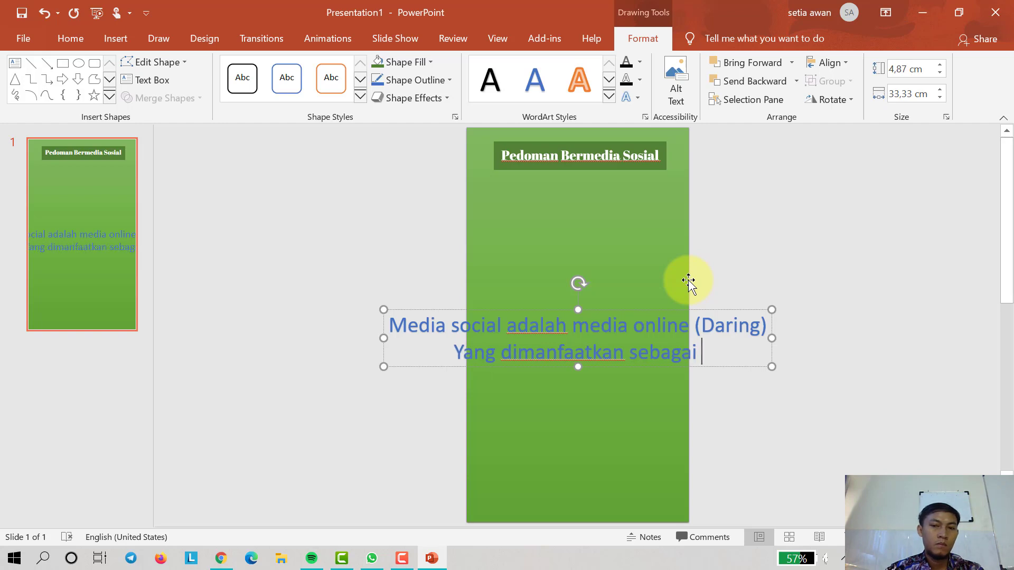
text(saran)
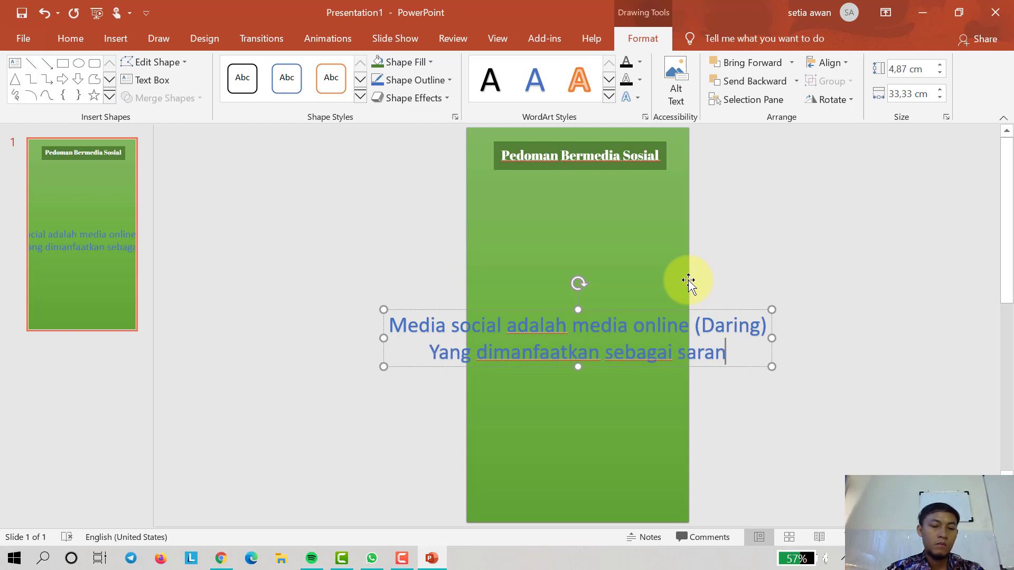
text(a )
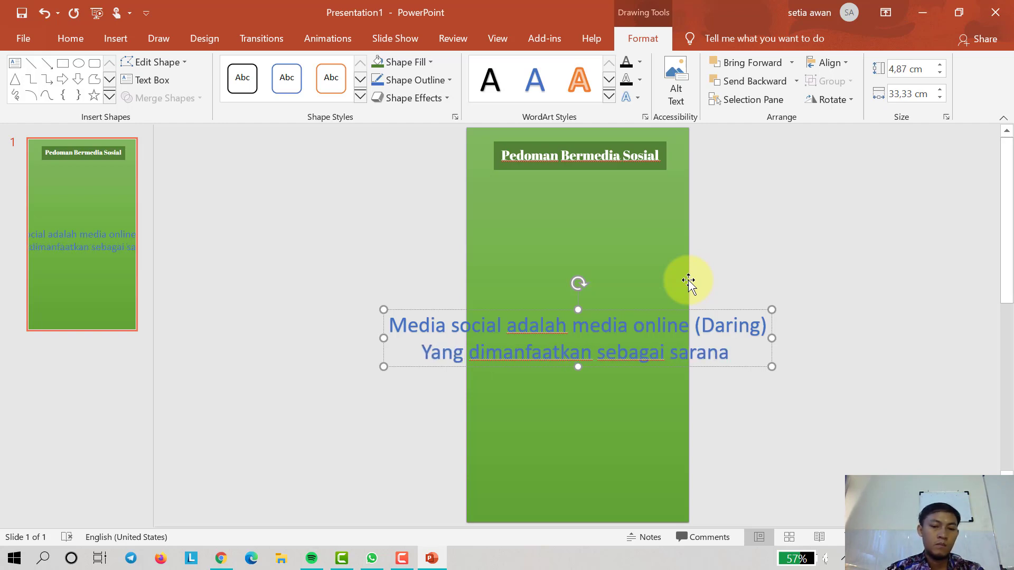
text(perghau)
key(BackSpace)
key(BackSpace)
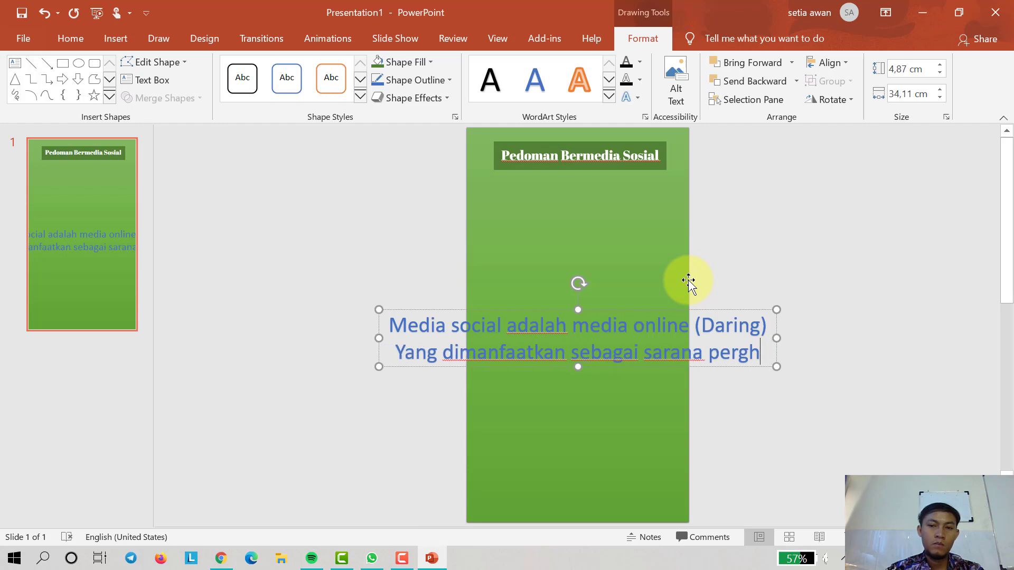
key(BackSpace)
text(aulan )
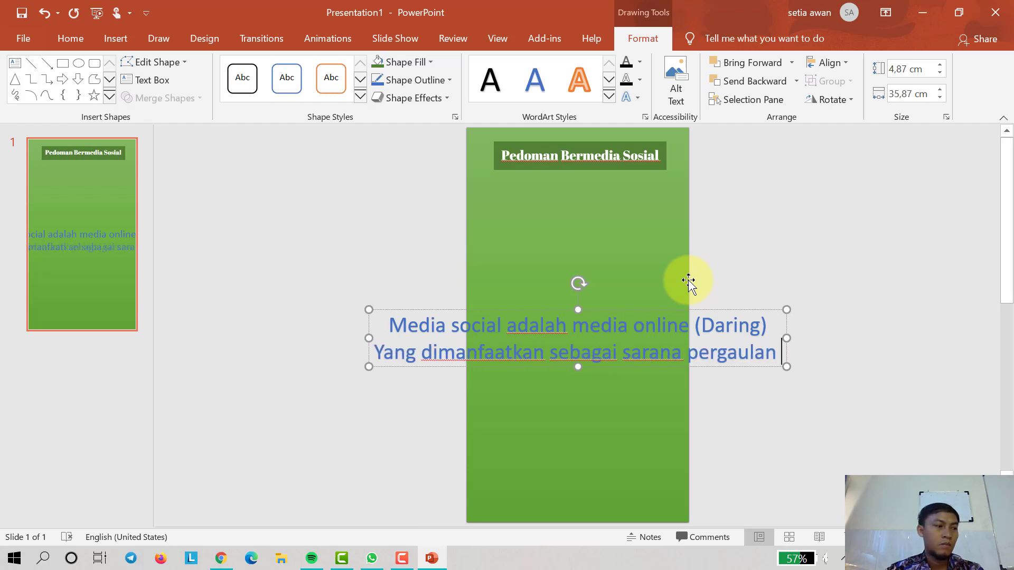
text(Sosial)
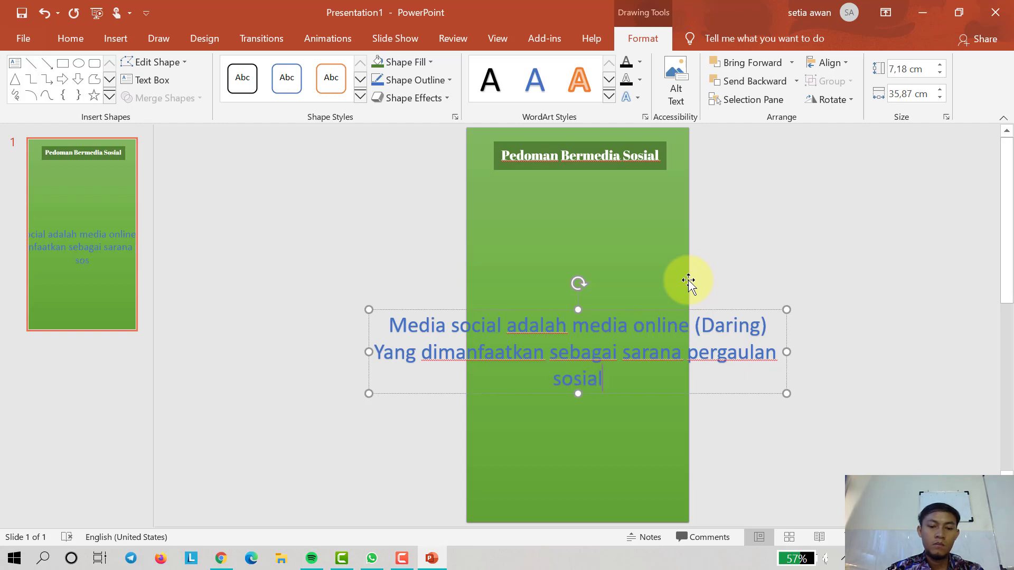
text( secara )
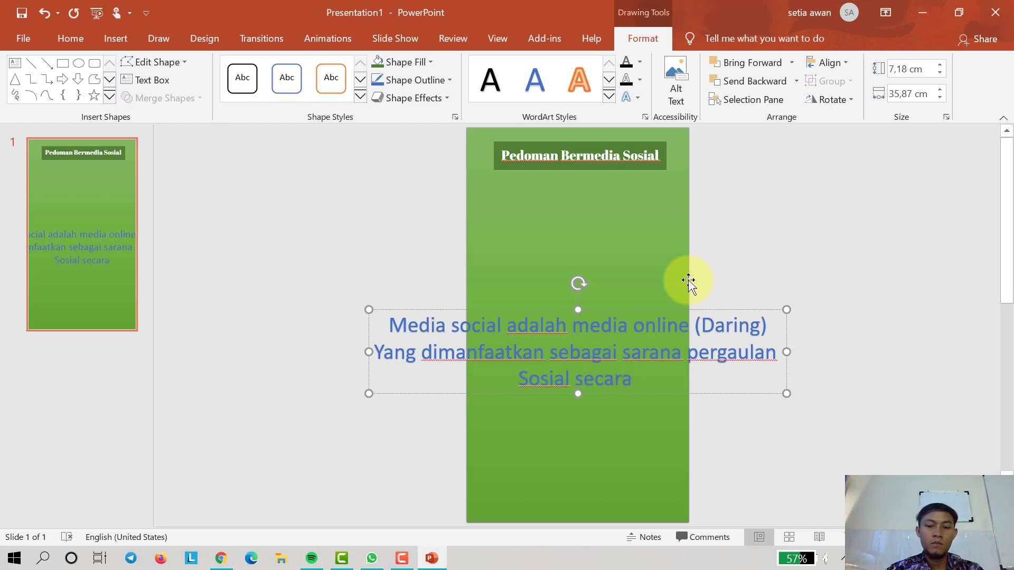
text(online)
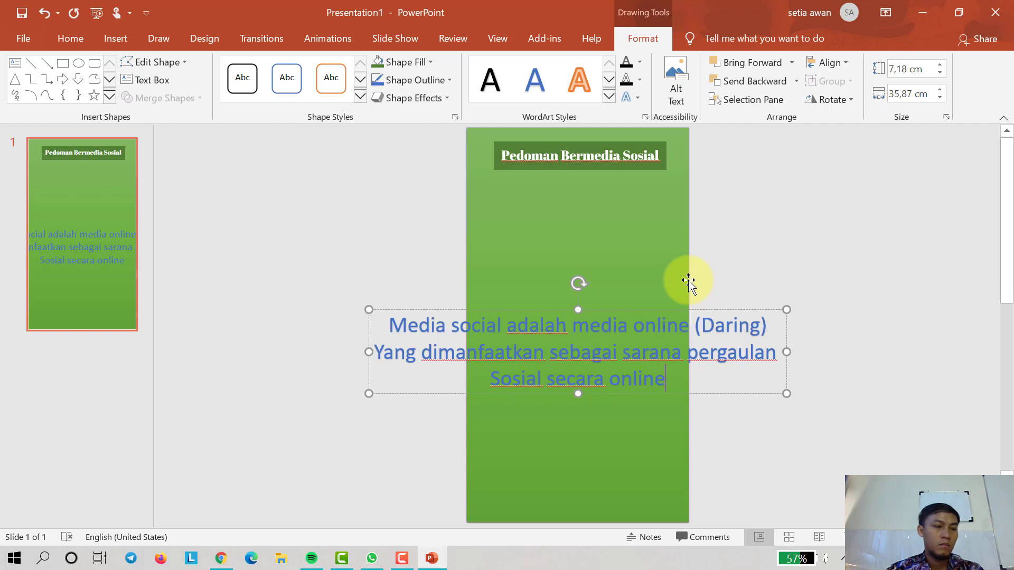
text( di interne)
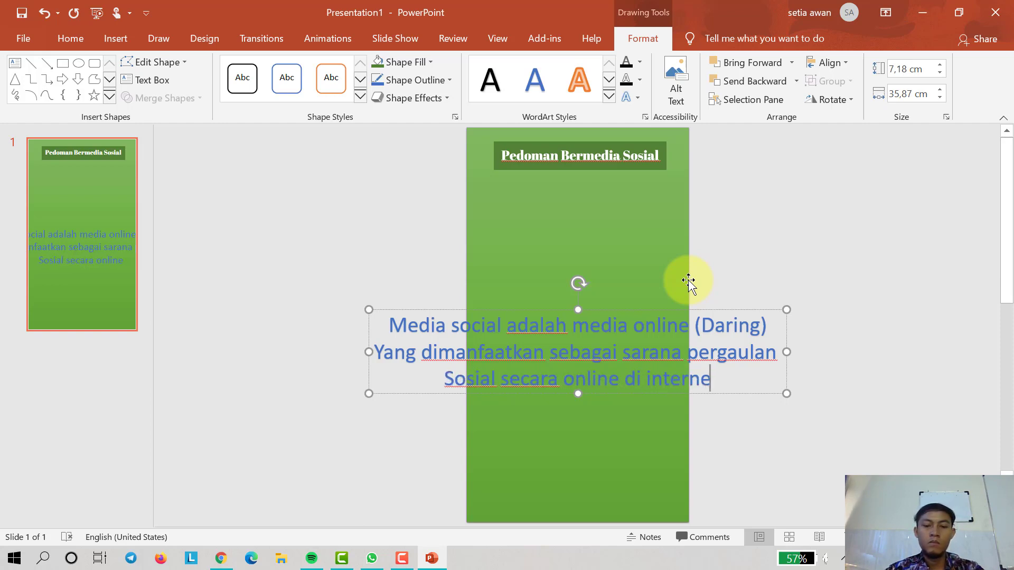
text(t.)
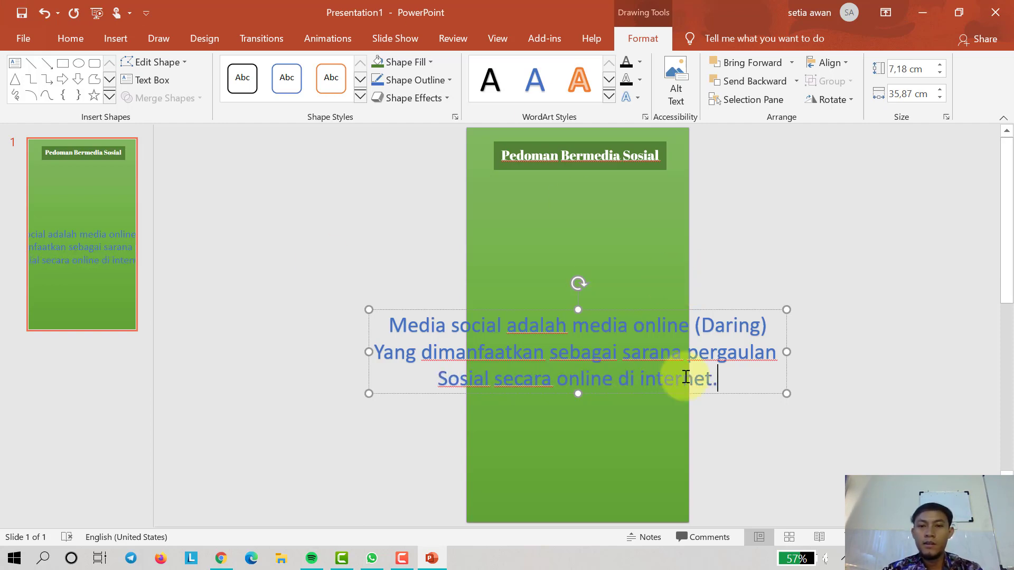
Narrow the intro text box so the text wraps and set it to 28 pt.
drag(777, 397, 756, 399)
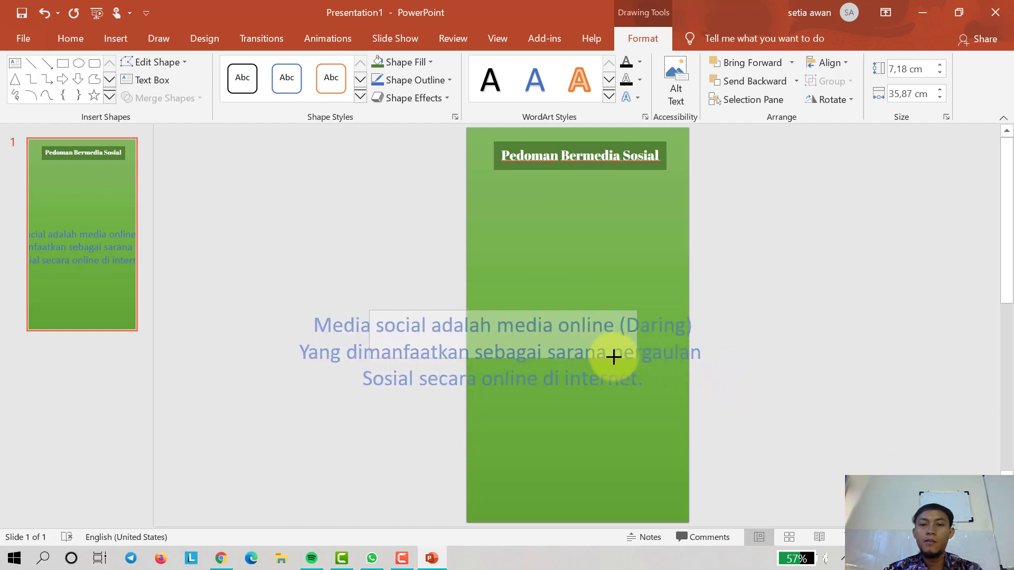
drag(756, 399, 552, 363)
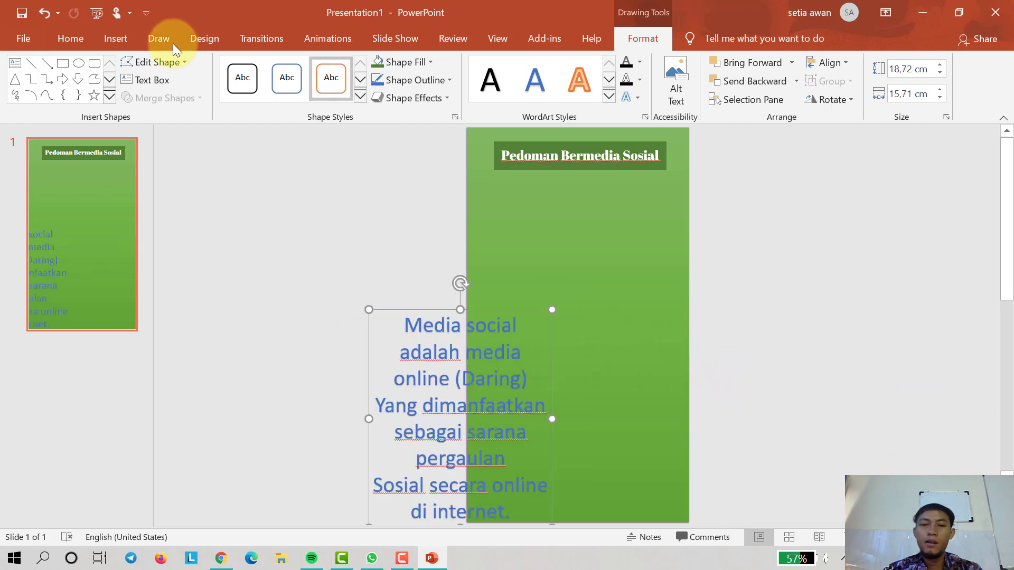
click(70, 38)
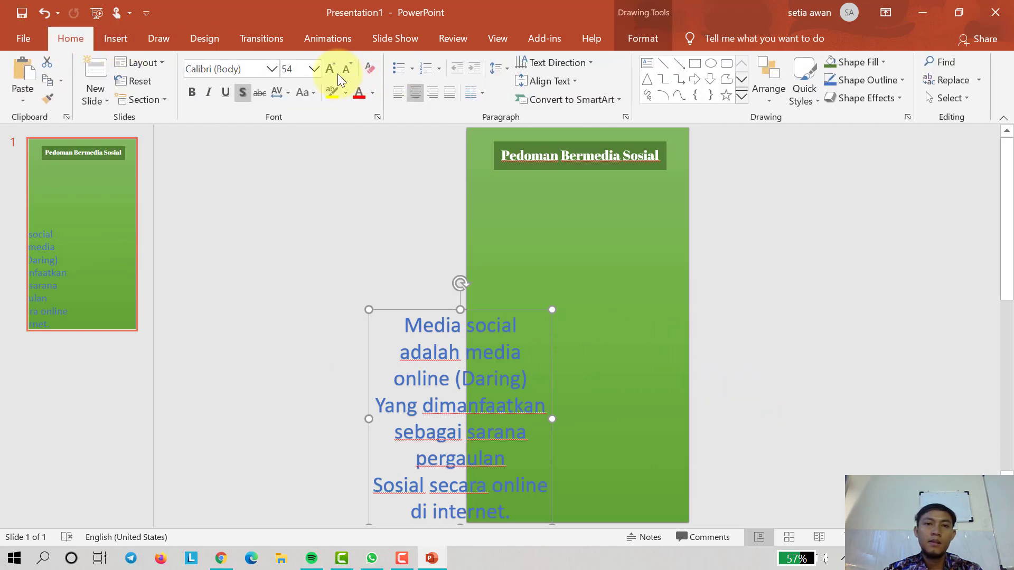
click(314, 68)
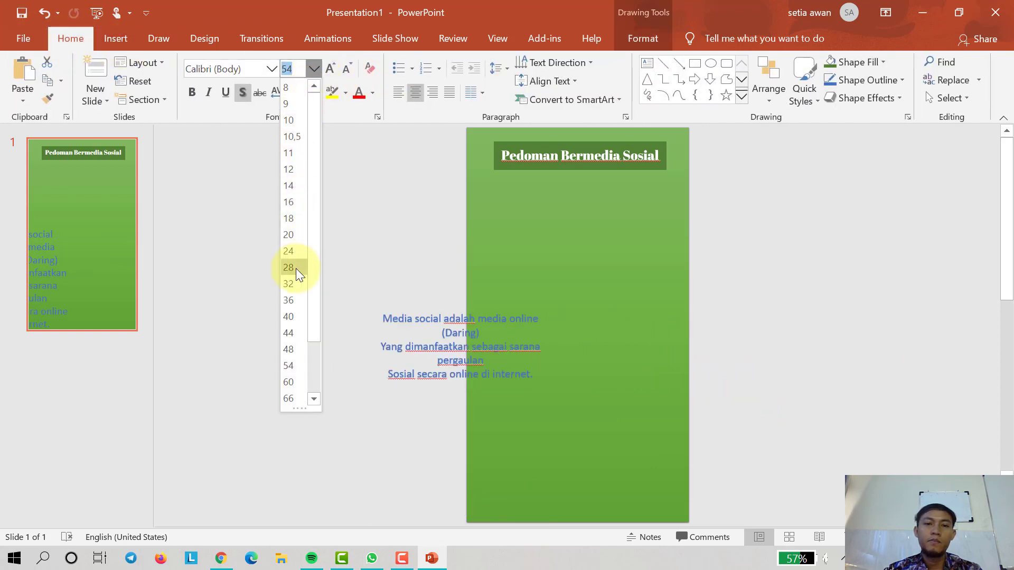
click(288, 268)
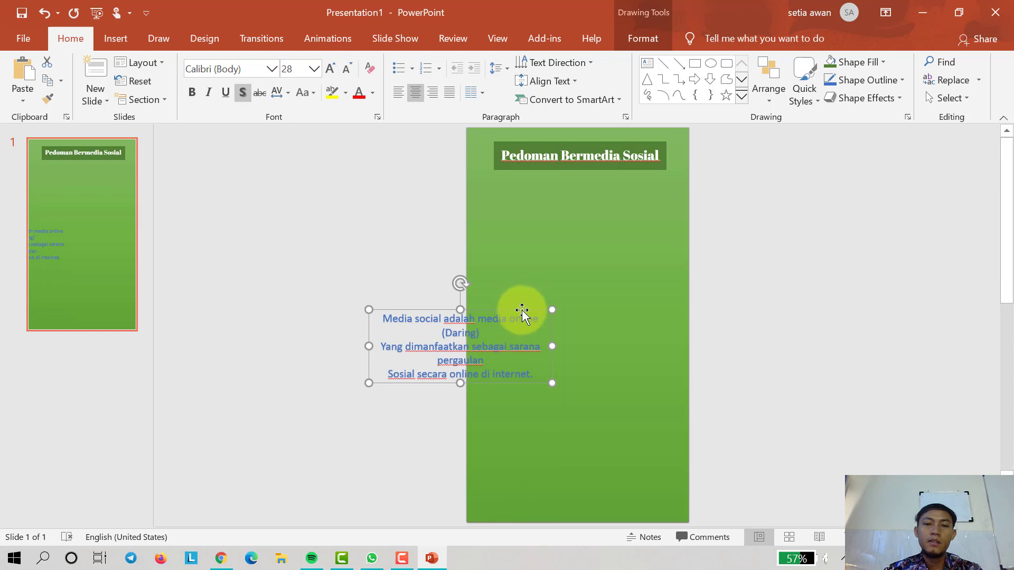
Move the intro box under the title, widen and centre it, left-align, and fix the line break before 'Yang'.
drag(522, 309, 636, 171)
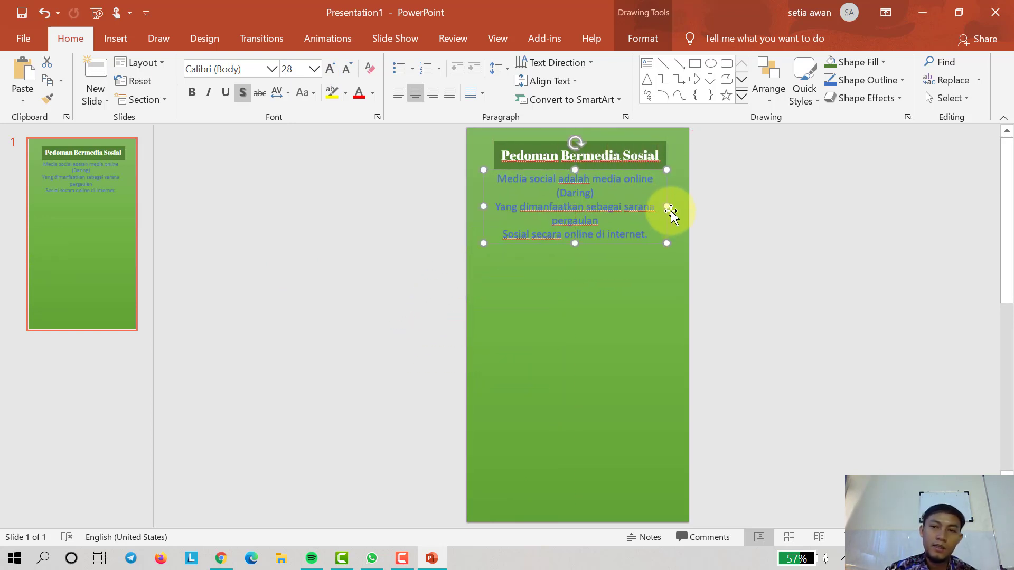
drag(669, 208, 699, 212)
drag(685, 170, 673, 177)
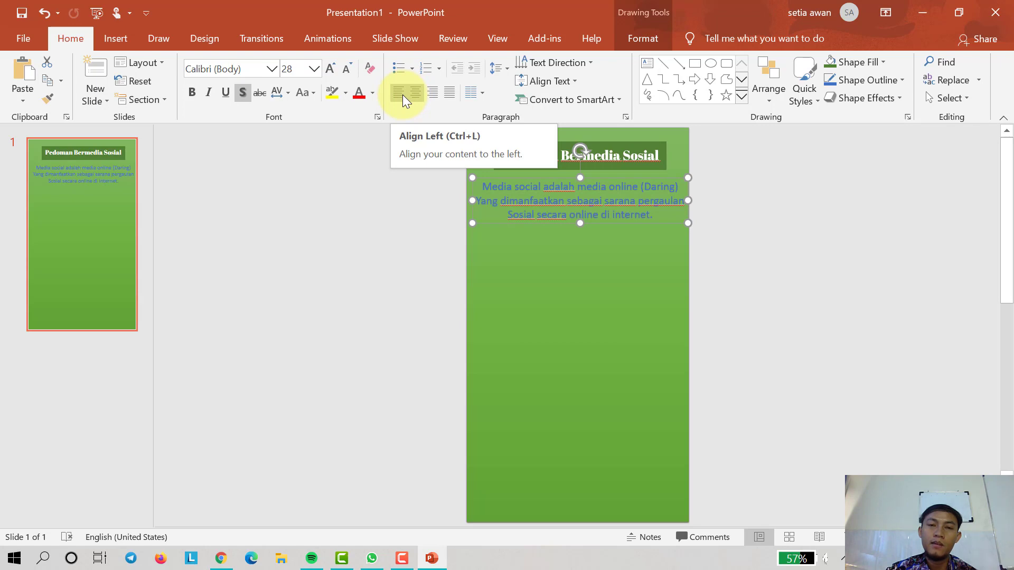
click(402, 98)
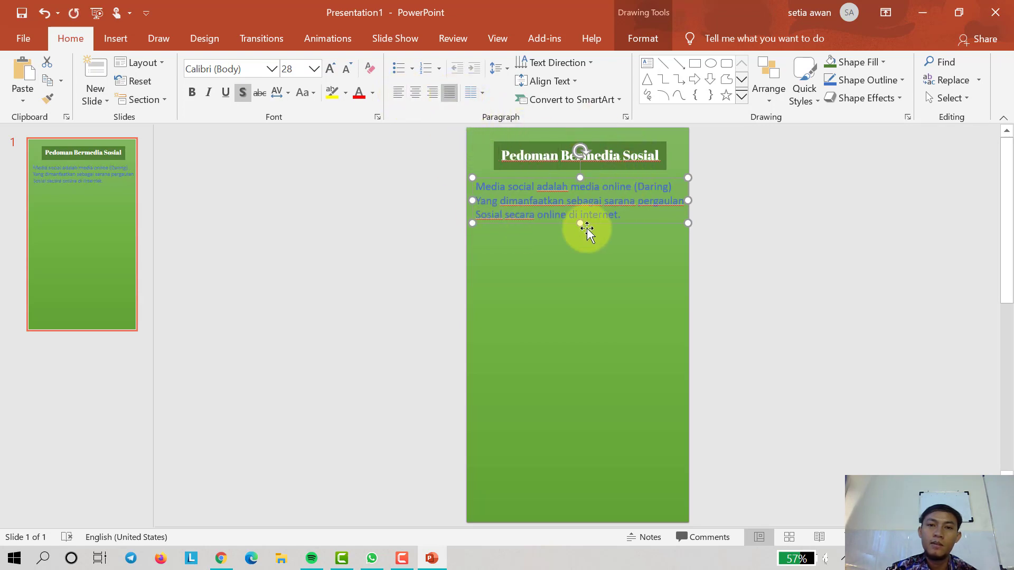
drag(618, 179, 622, 176)
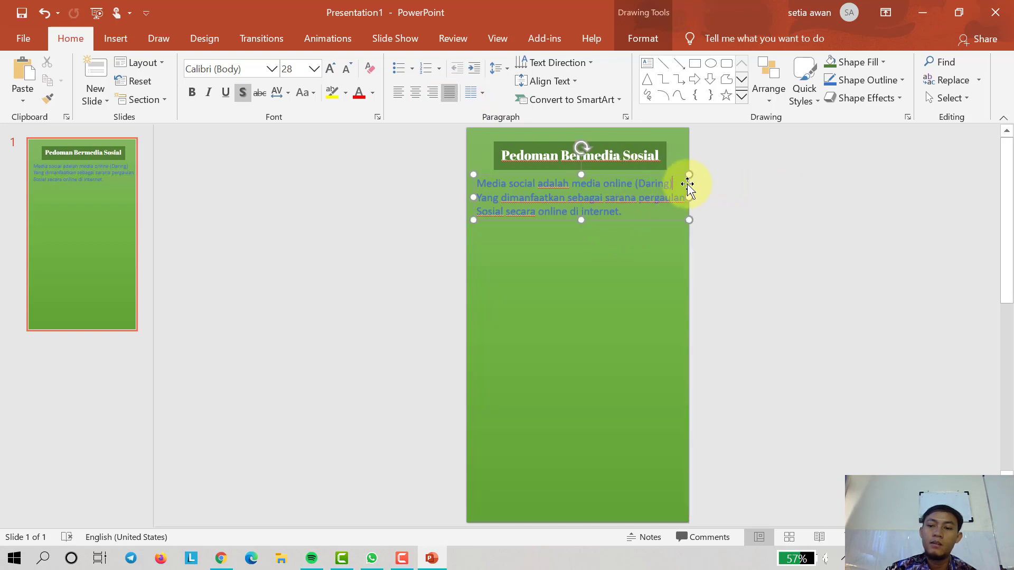
key(Delete)
key(shift+Return)
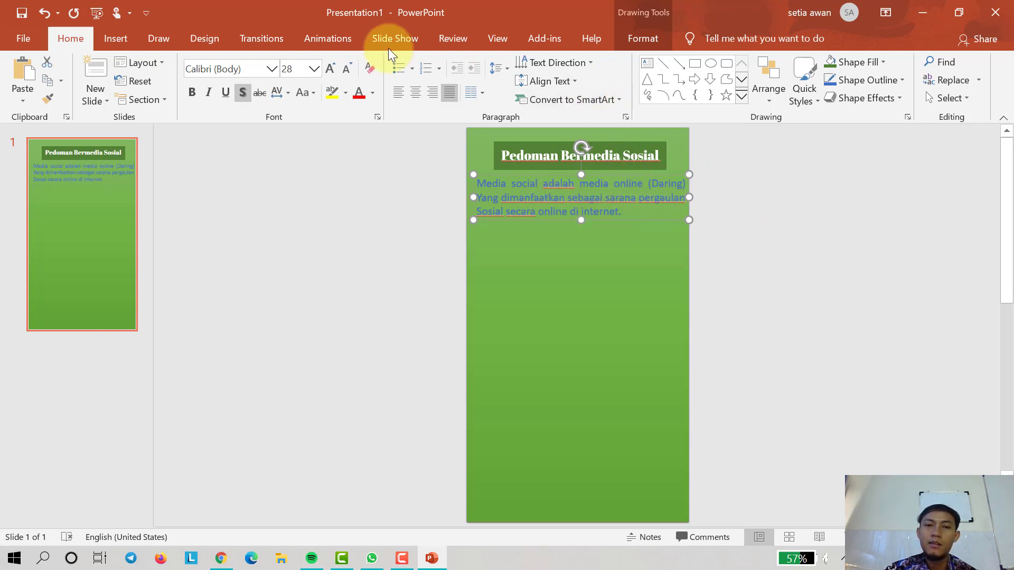
Make the intro text light grey and narrow its box slightly.
click(373, 94)
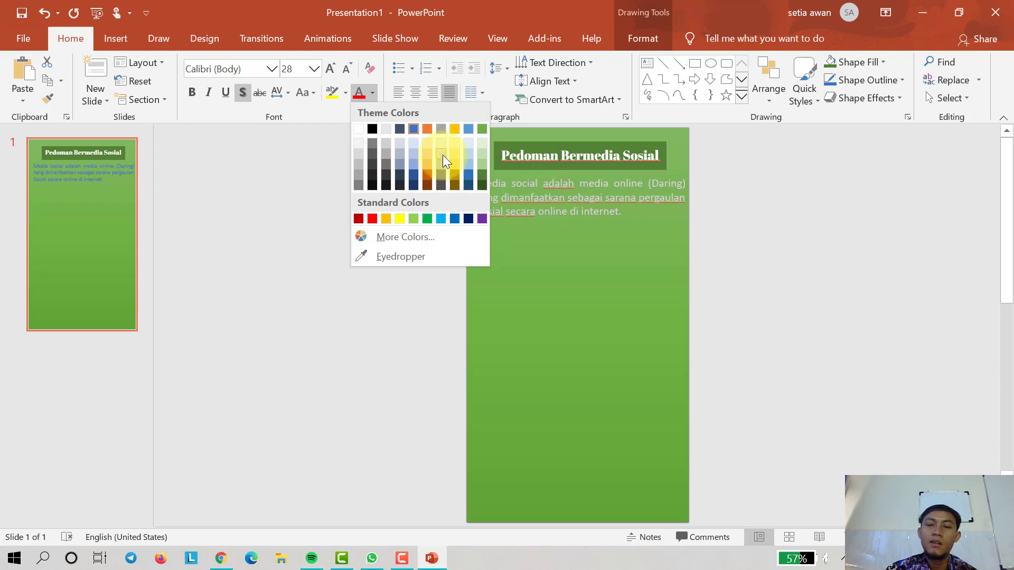
click(443, 159)
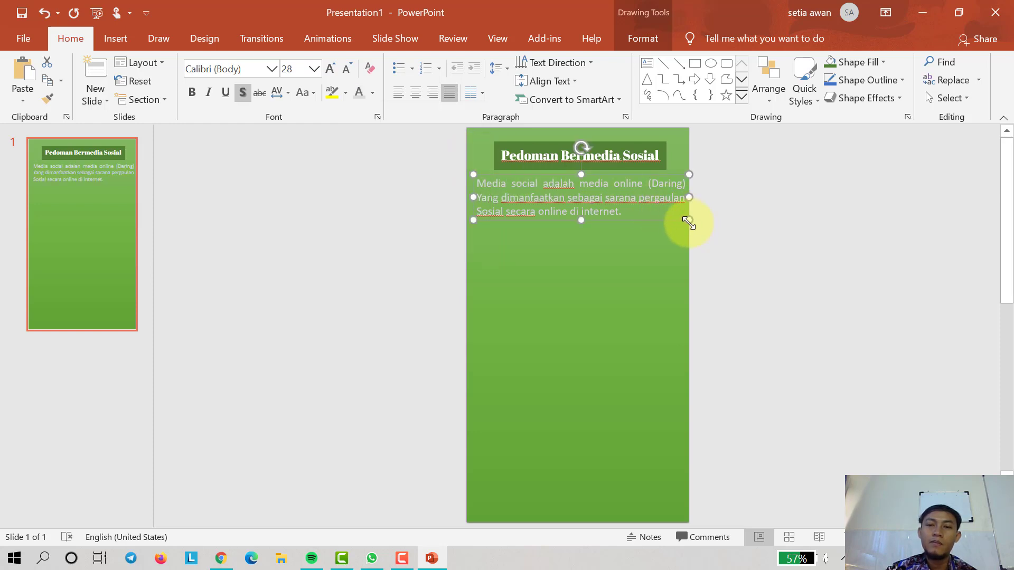
drag(688, 222, 680, 220)
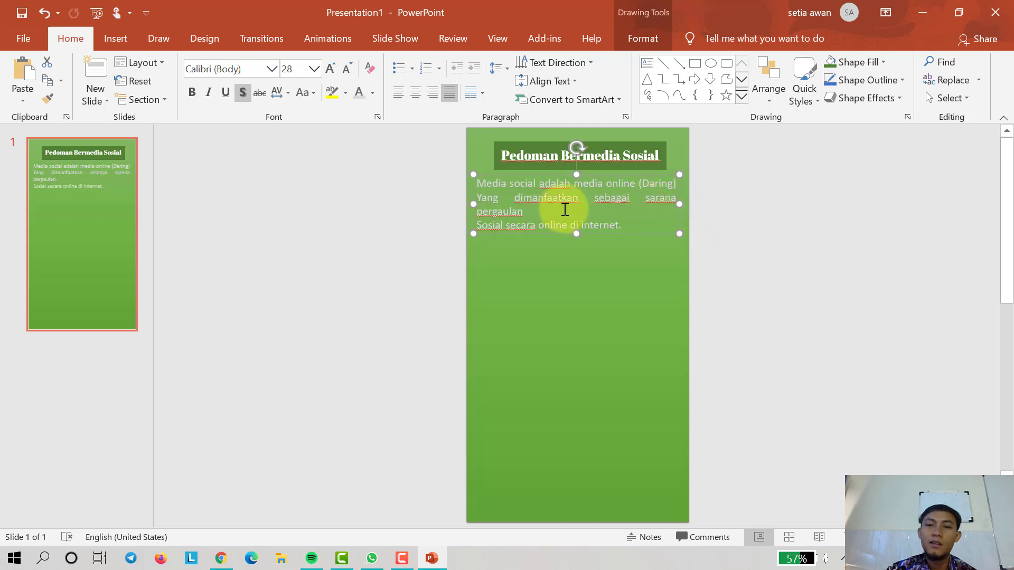
Join the 'Sosial secara online' sentence onto the previous line and reapply the light grey colour.
click(564, 208)
key(Delete)
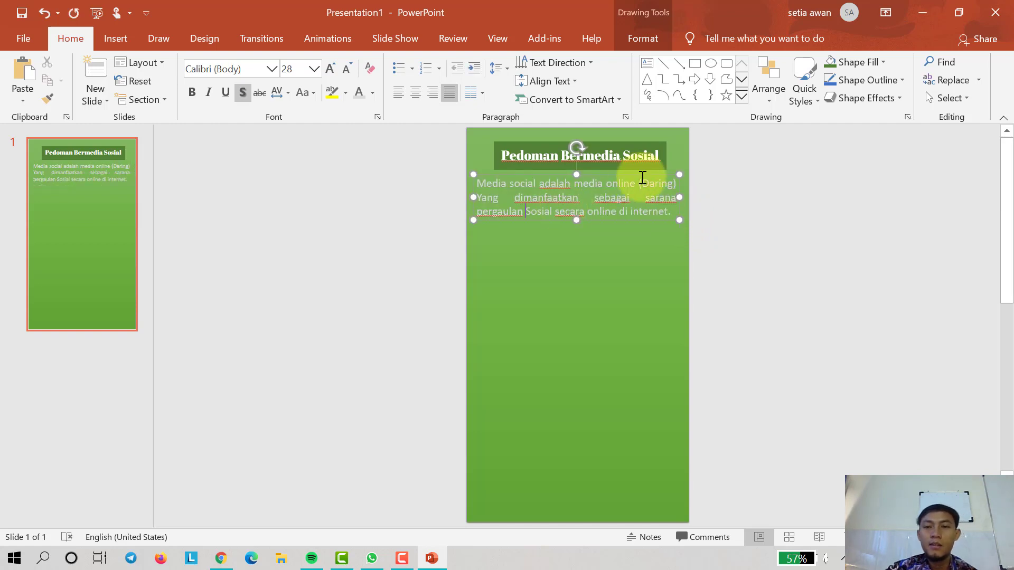
click(712, 218)
click(667, 211)
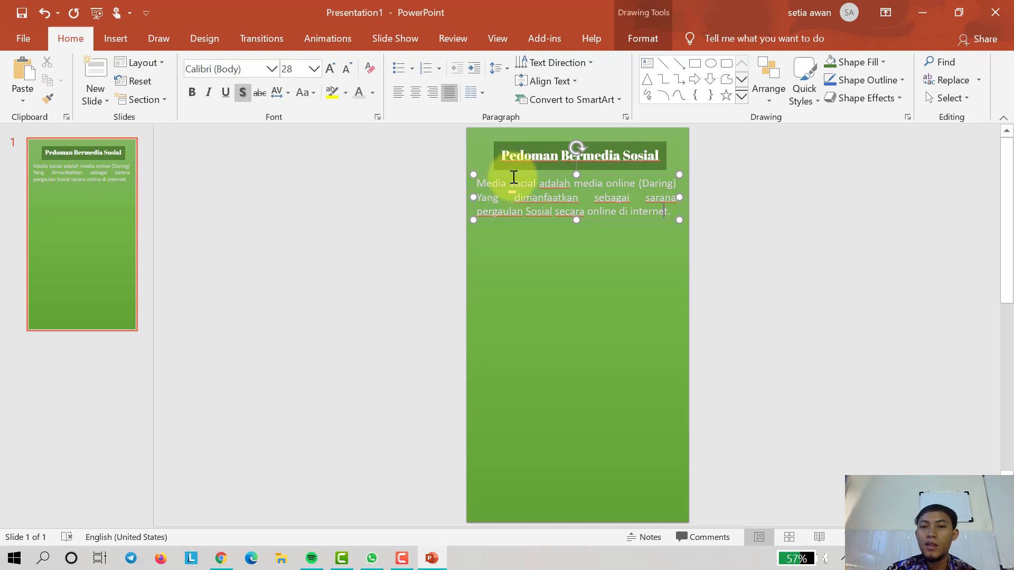
click(374, 93)
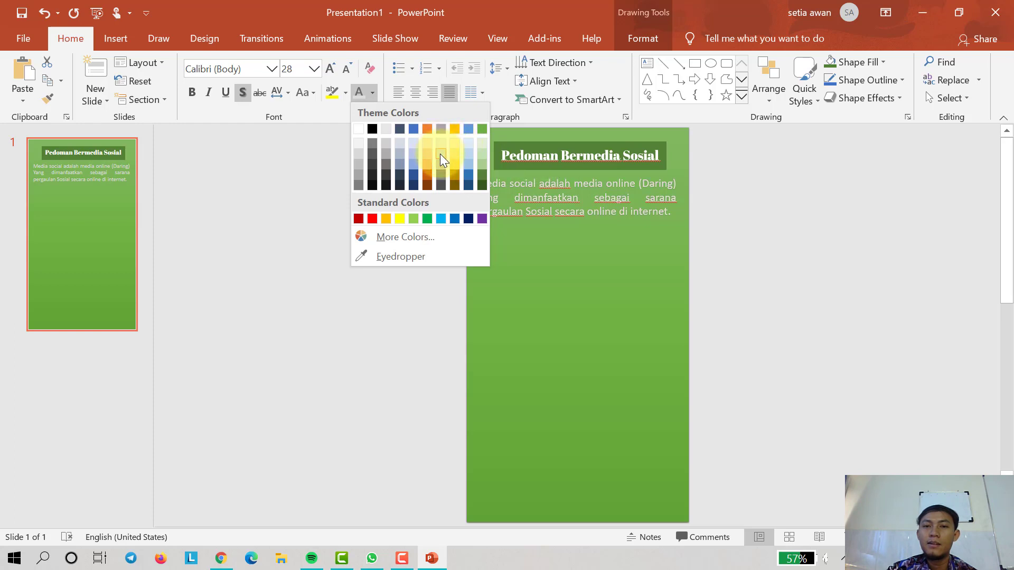
click(441, 157)
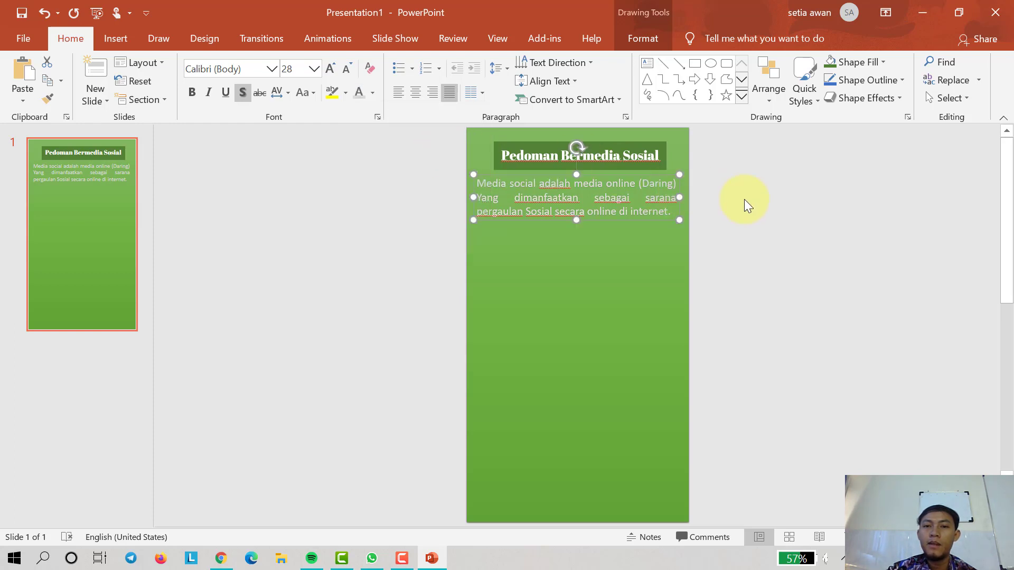
click(801, 208)
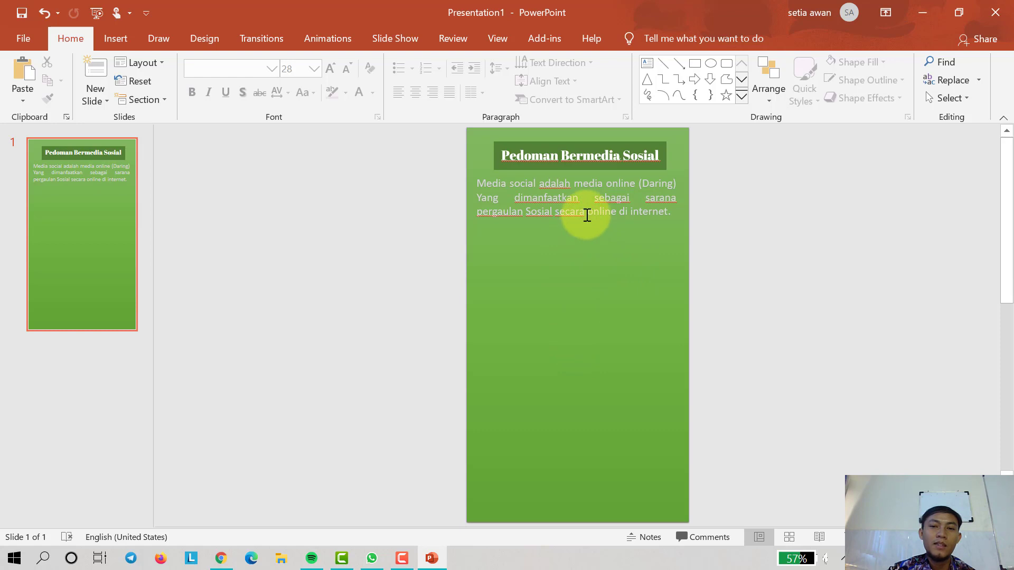
Change the intro paragraph's font to Almendra from the Home font list.
click(587, 215)
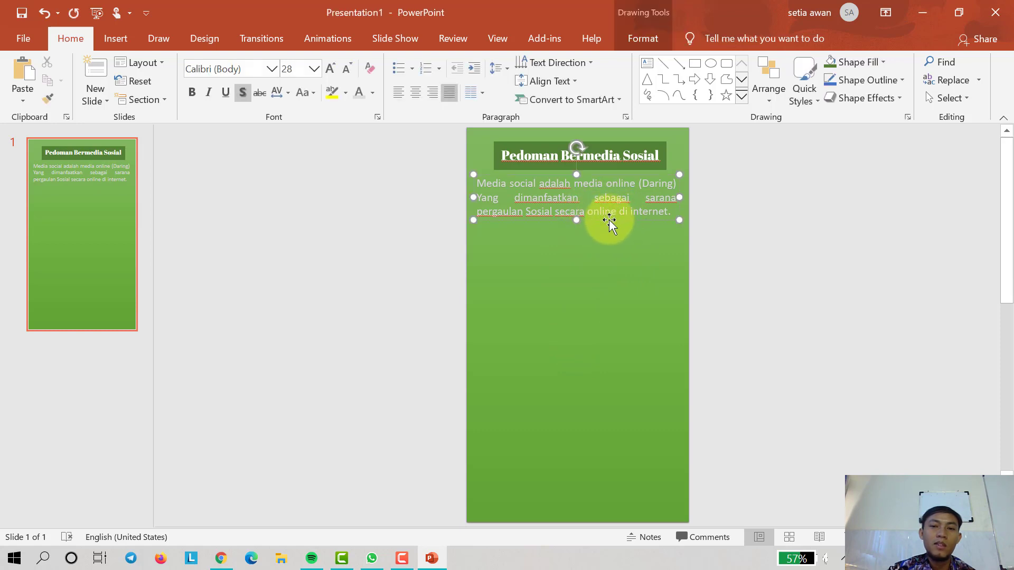
click(271, 68)
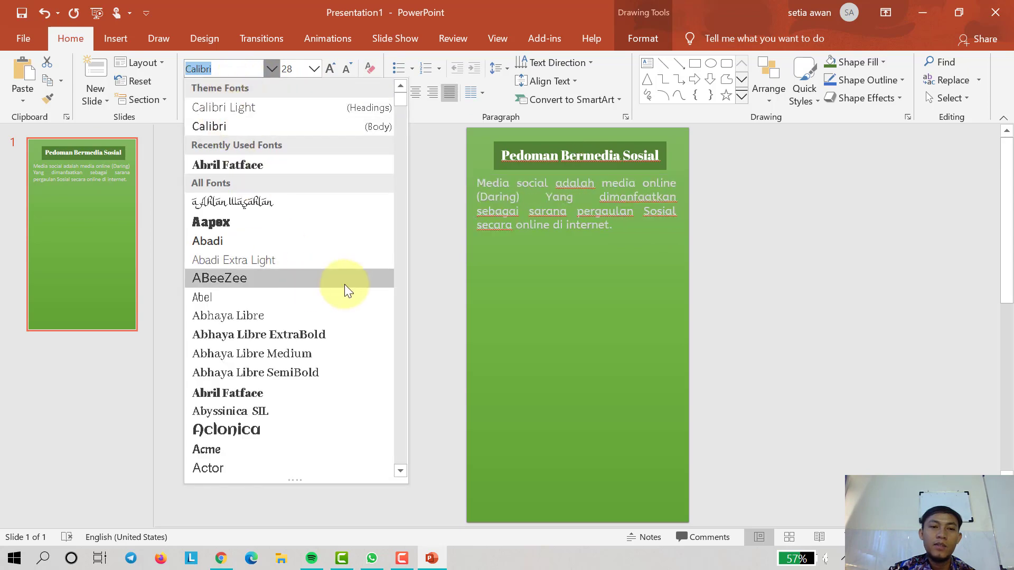
scroll(338, 322, down, 2)
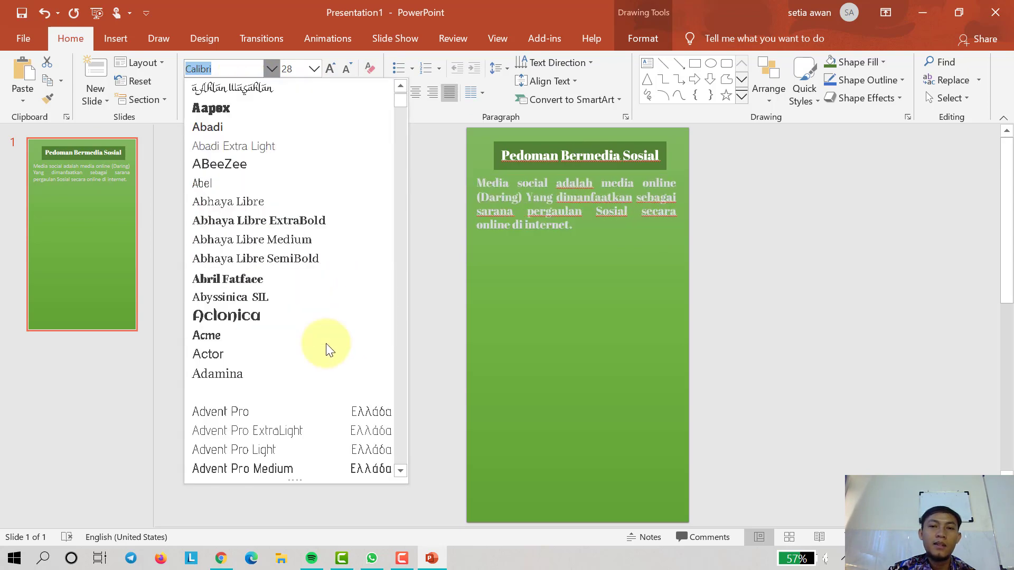
scroll(327, 350, down, 1)
scroll(328, 349, down, 4)
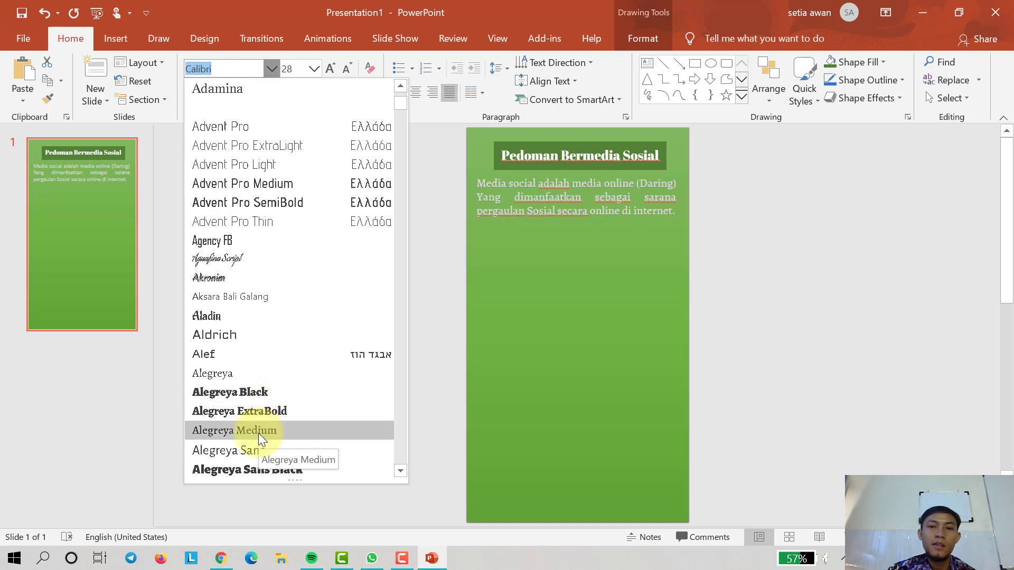
scroll(259, 438, down, 1)
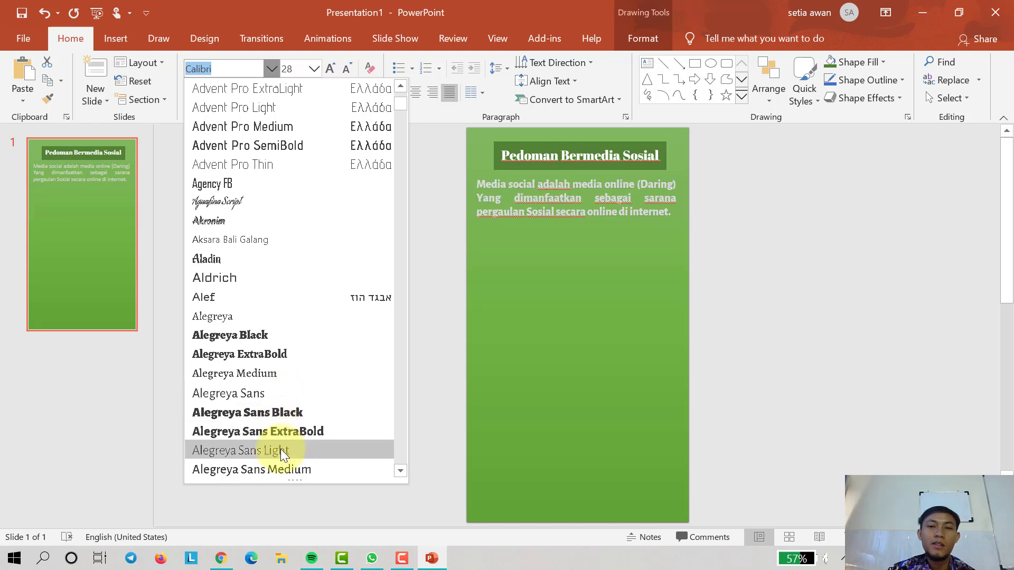
scroll(285, 451, down, 2)
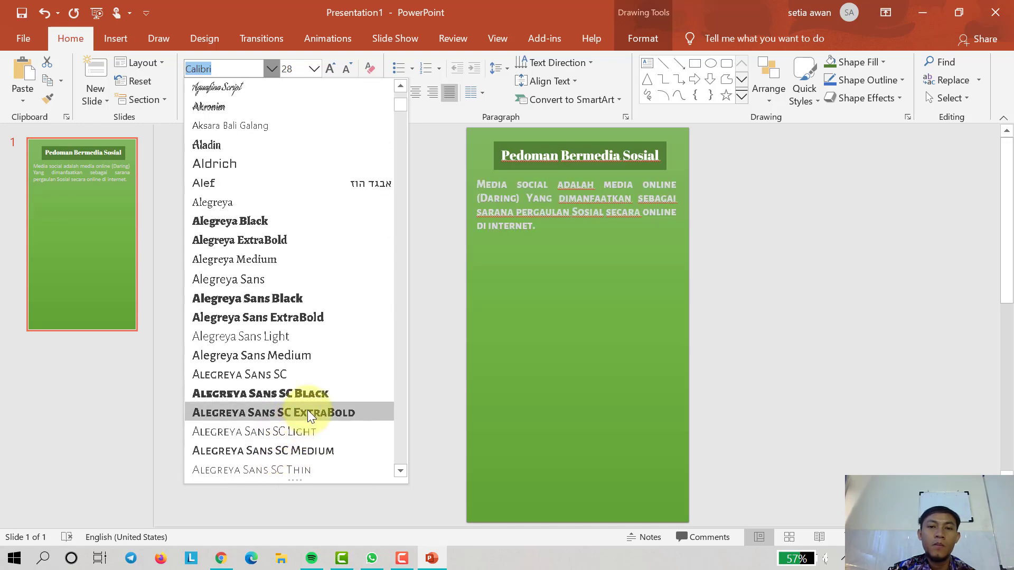
scroll(314, 370, down, 3)
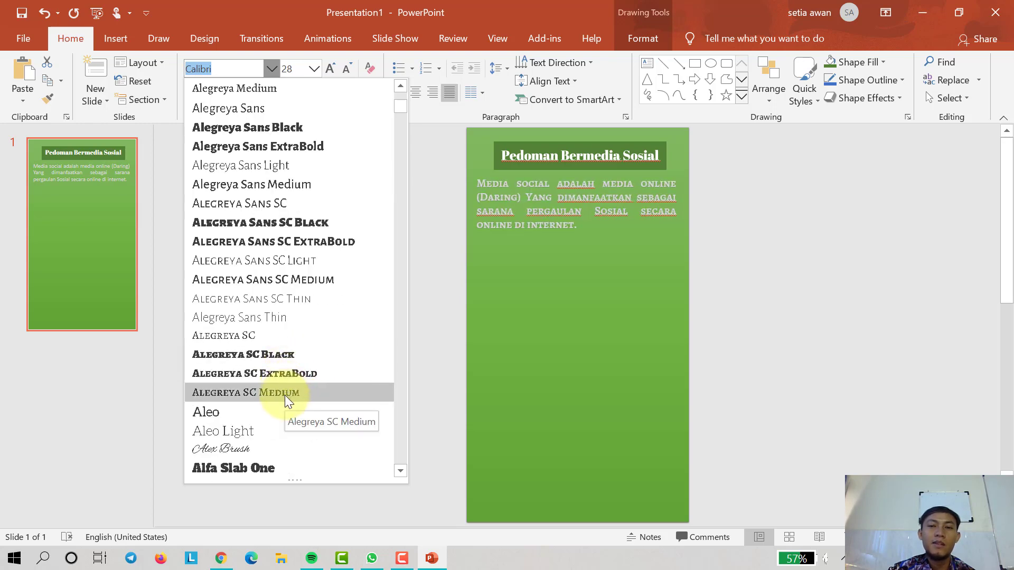
scroll(288, 341, down, 4)
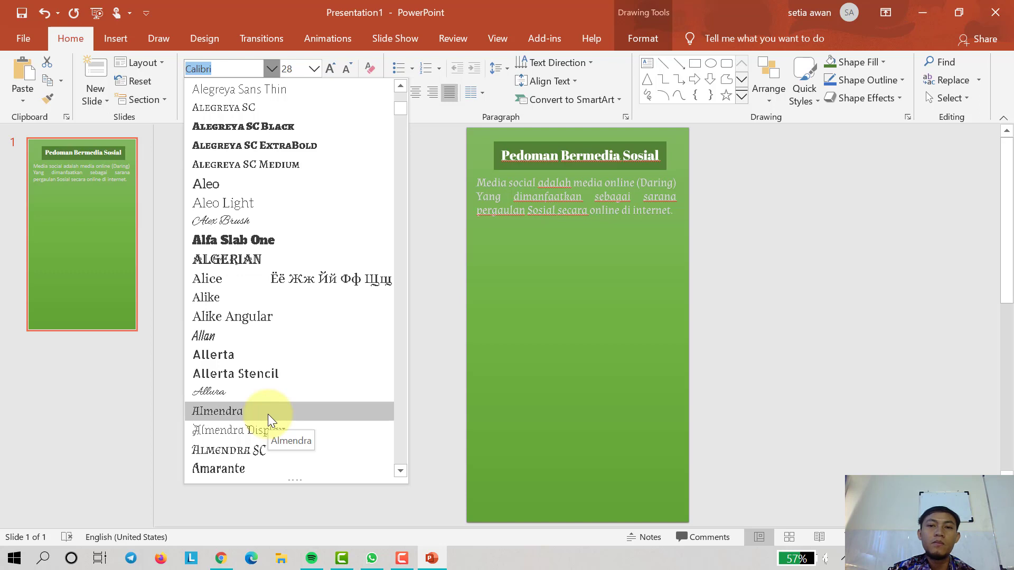
click(270, 411)
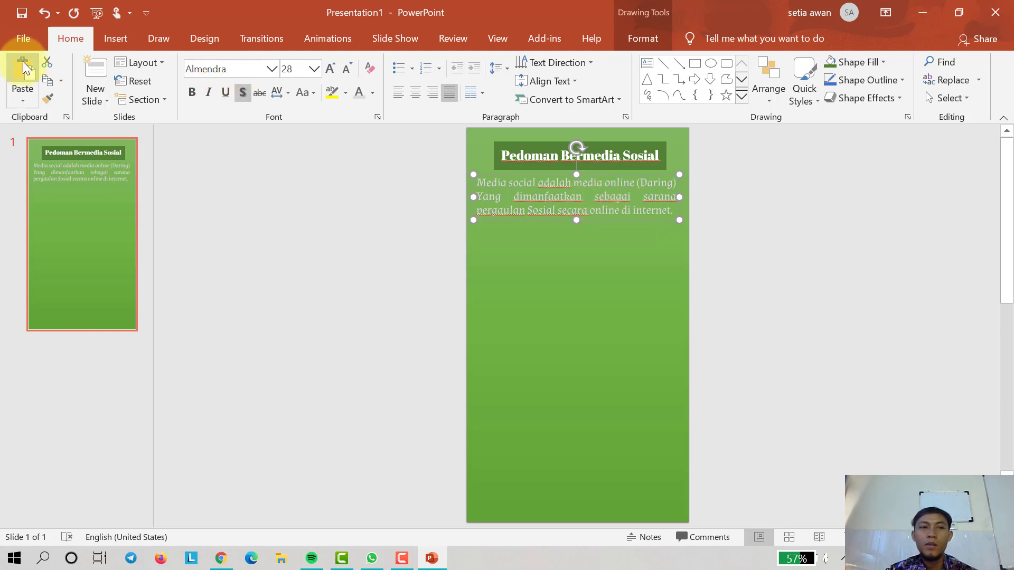
Place a copy of the intro box lower on the slide and retitle it 'Manfaat media social :'.
click(47, 81)
key(ctrl+v)
mouse_move(637, 245)
mouse_down()
mouse_move(607, 267)
mouse_move(622, 294)
mouse_move(615, 349)
mouse_move(503, 260)
mouse_up()
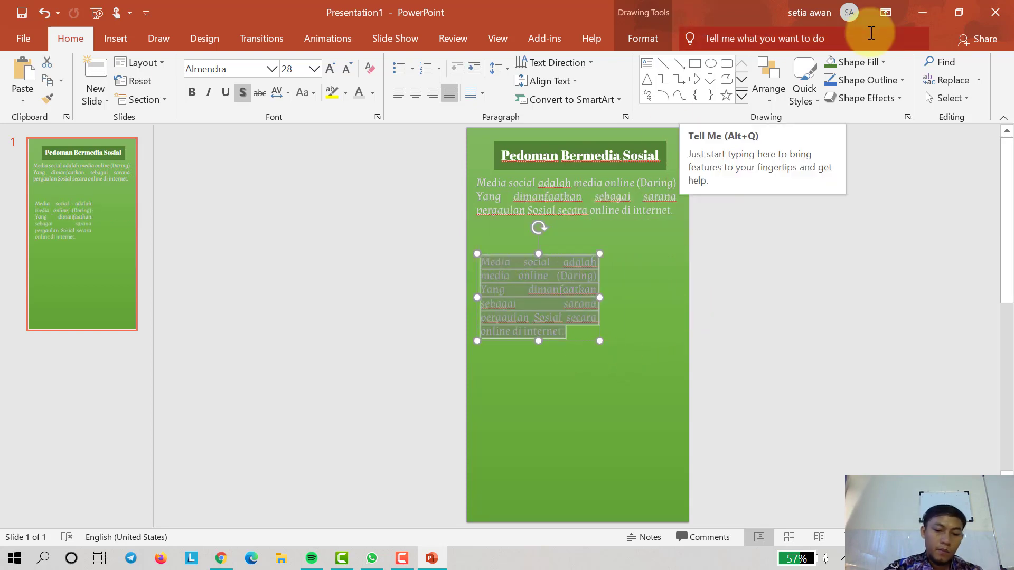
text(Manfaat media sosial)
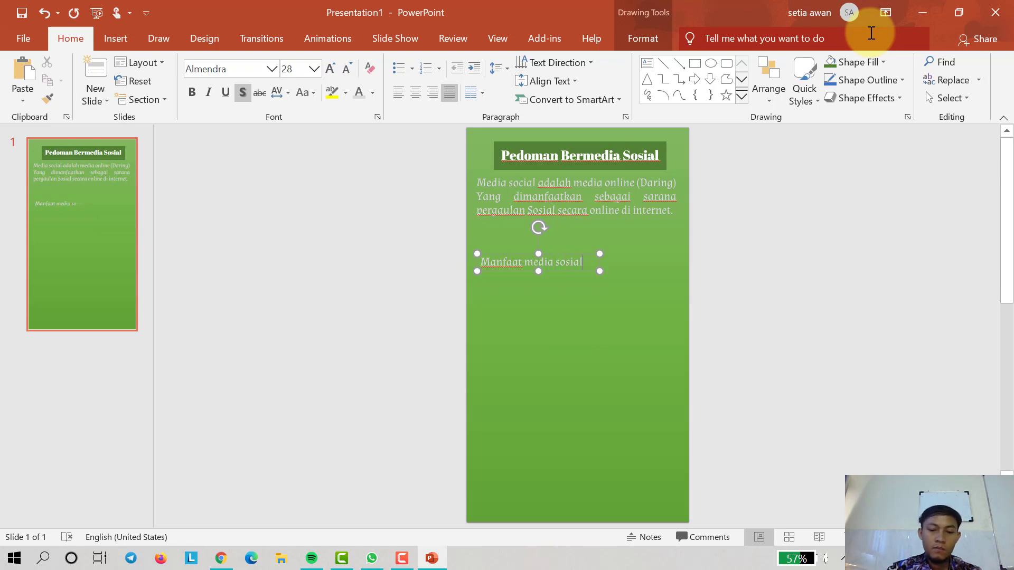
key(BackSpace)
key(BackSpace)
key(BackSpace)
key(BackSpace)
text(cial :)
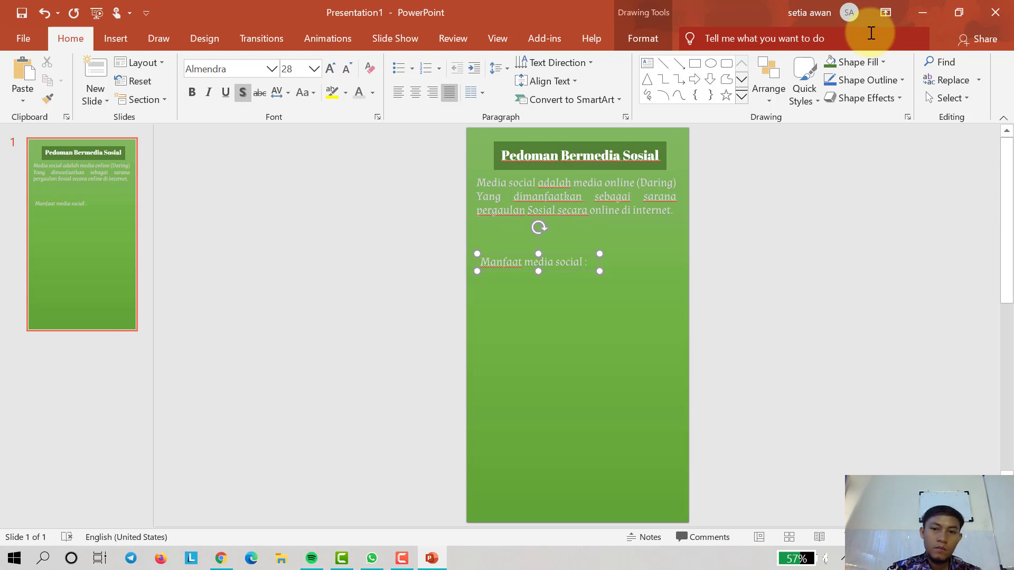
key(Return)
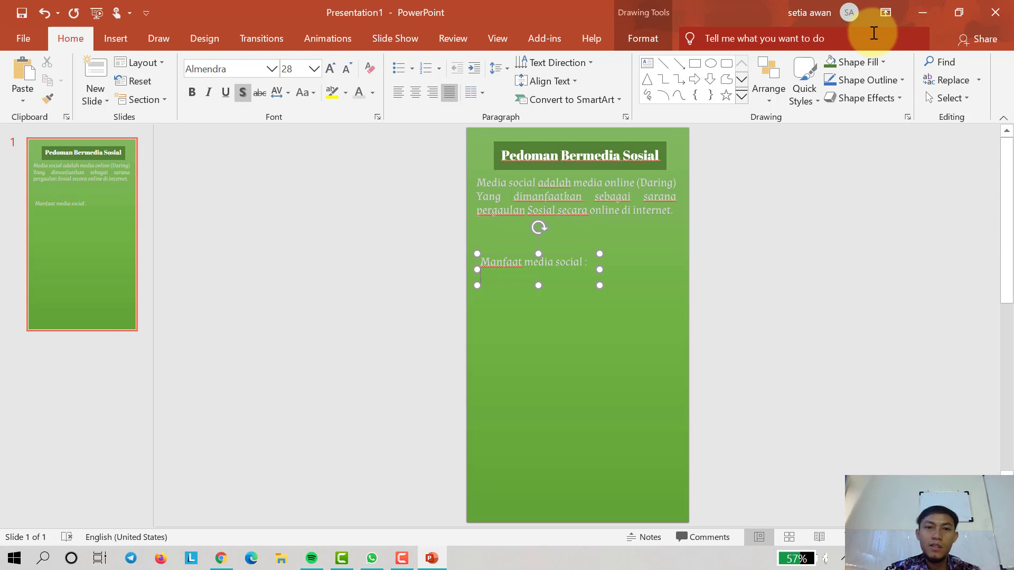
Add bullets 'Media bersosialisasi', 'Hiburan', 'Tempat memperoleh informasi baru.' and begin 'Tempat penyaluran hobi'.
click(397, 71)
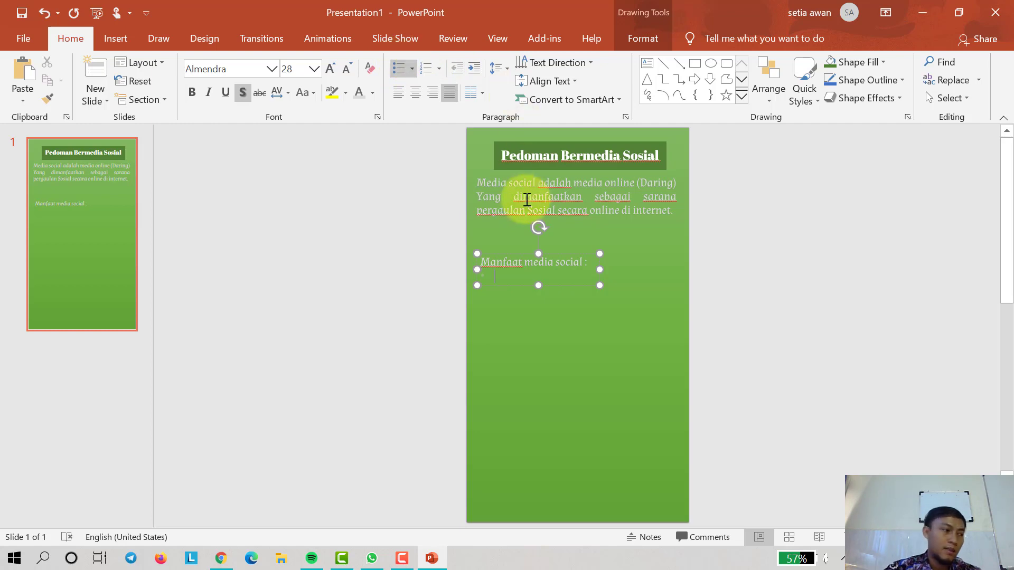
text(Mei)
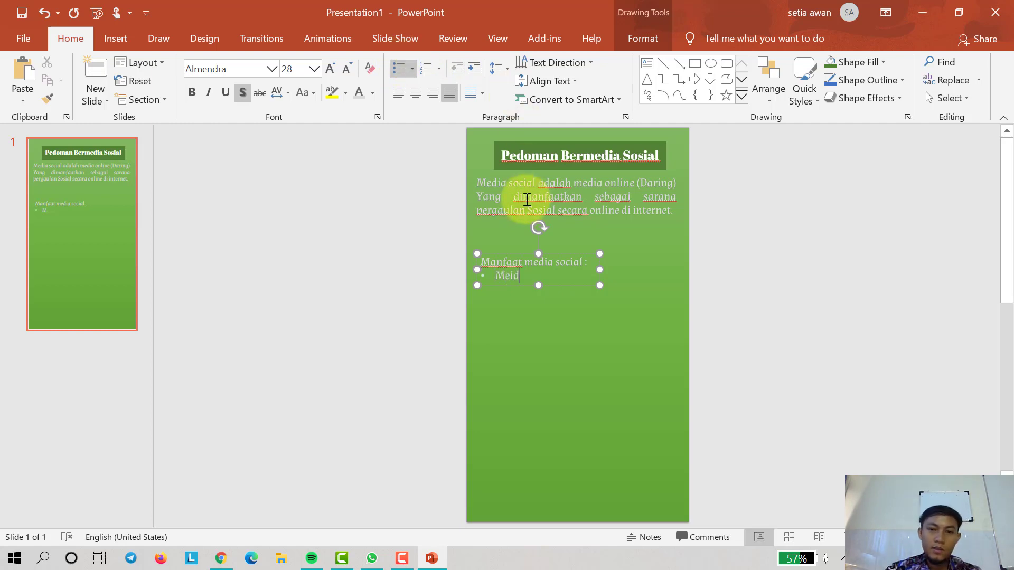
text(dia bersosialisasi)
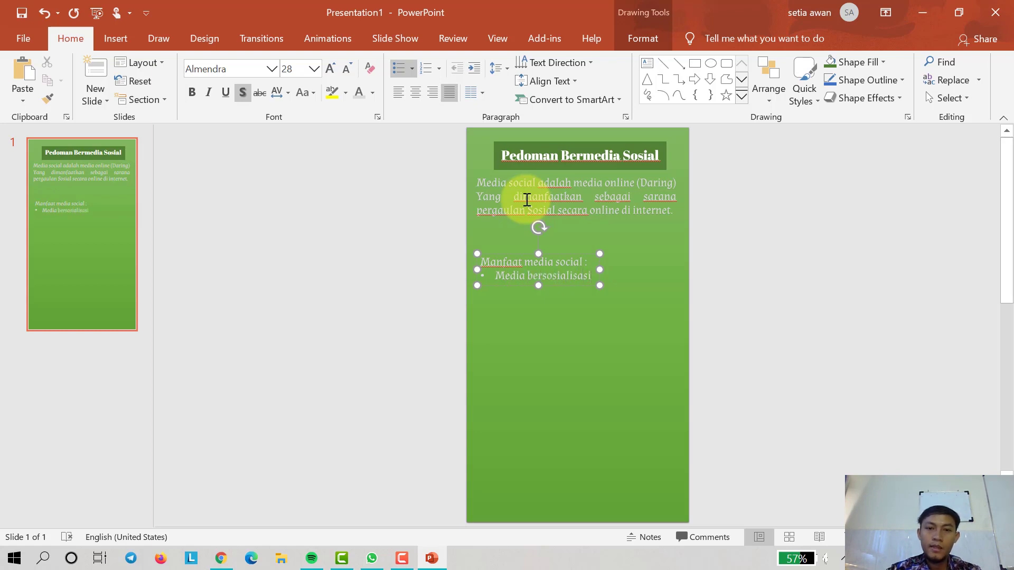
key(Return)
text(Hi)
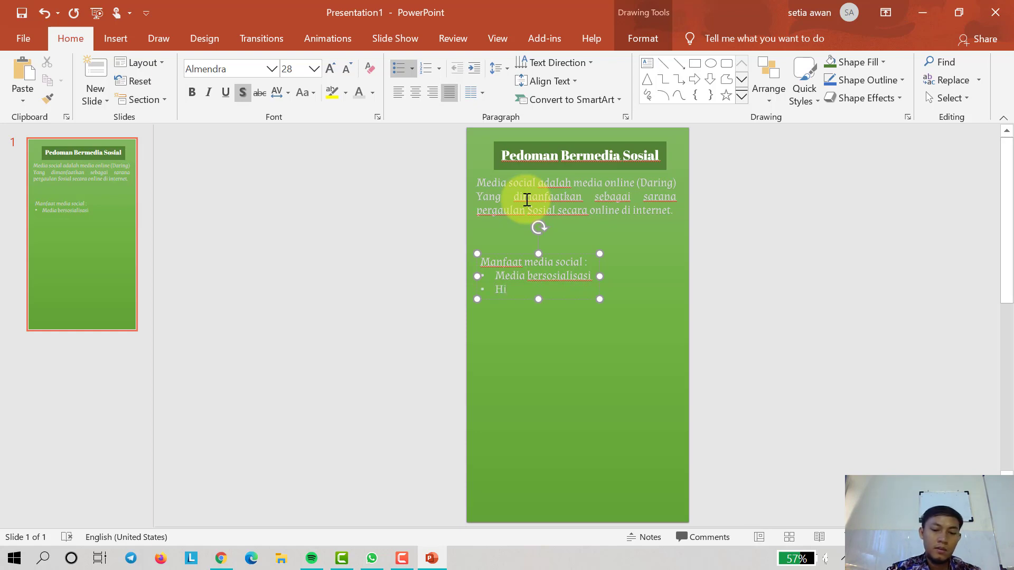
text(buran)
key(Return)
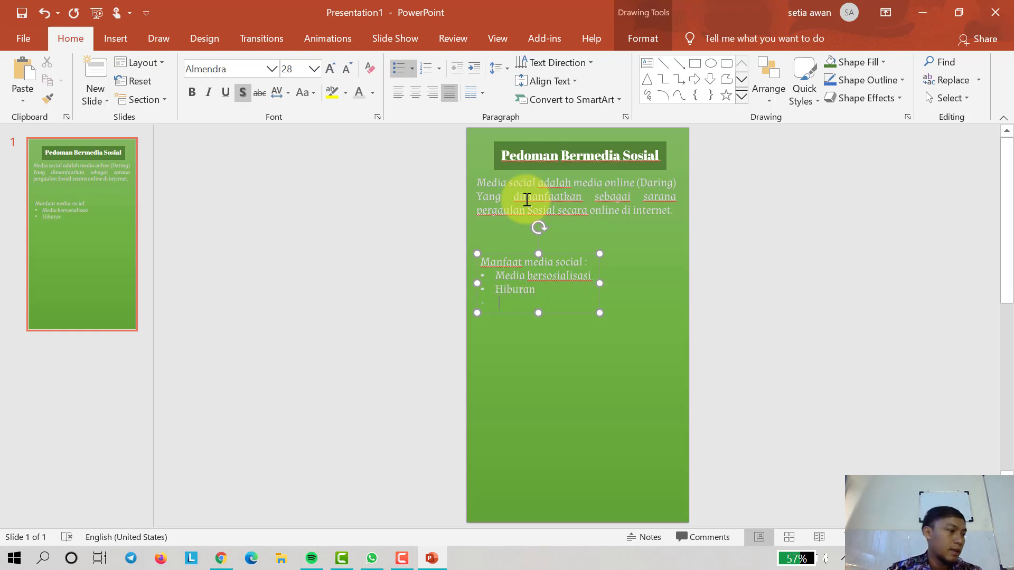
text(T)
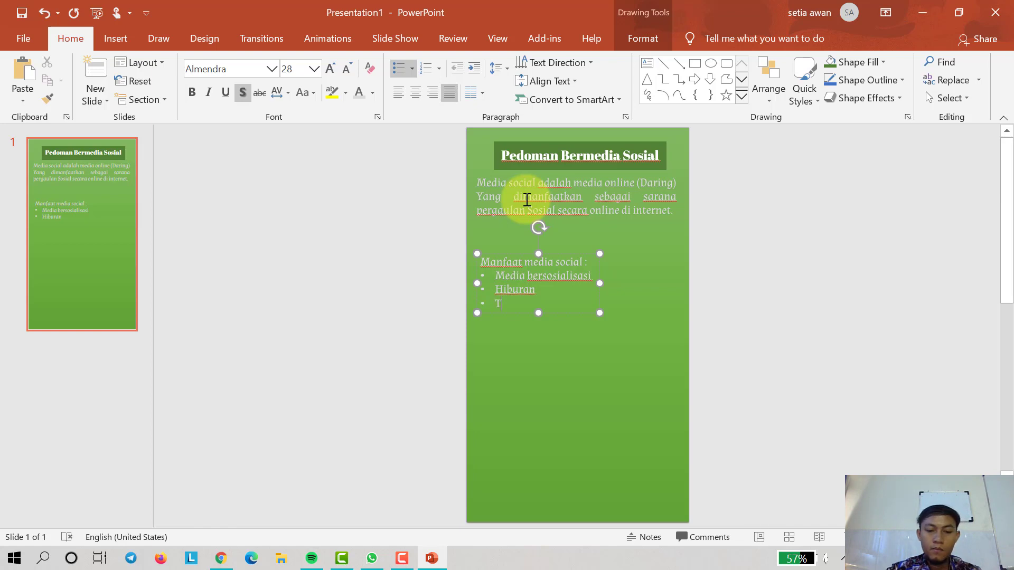
text(empat memperoleh)
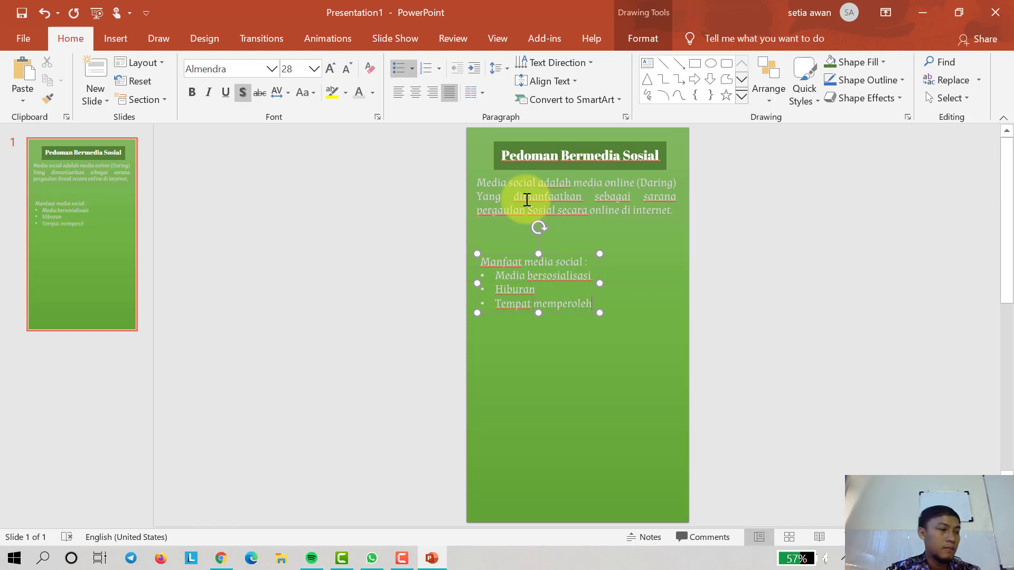
text( informasi)
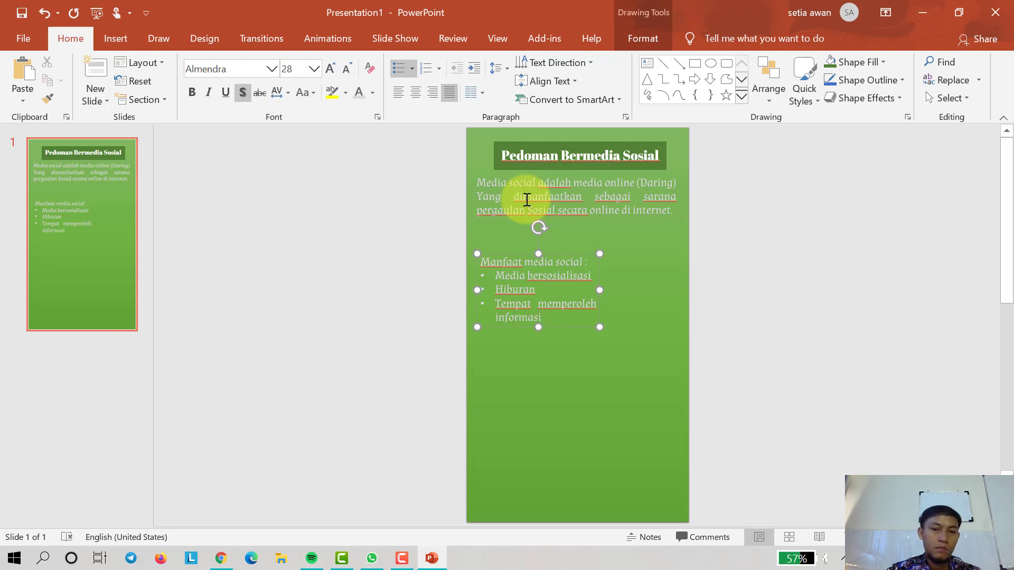
text( baru)
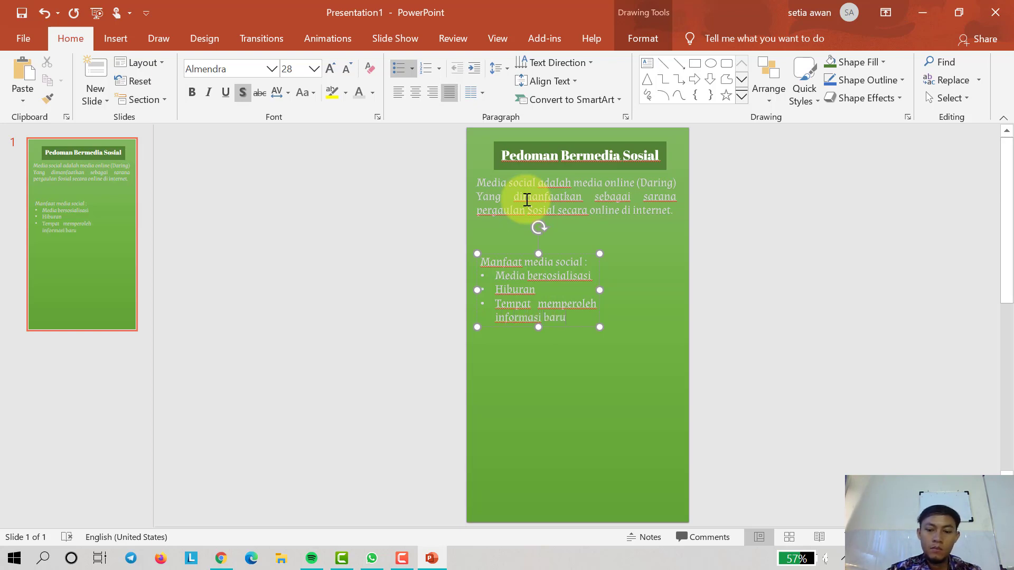
text(.)
key(Return)
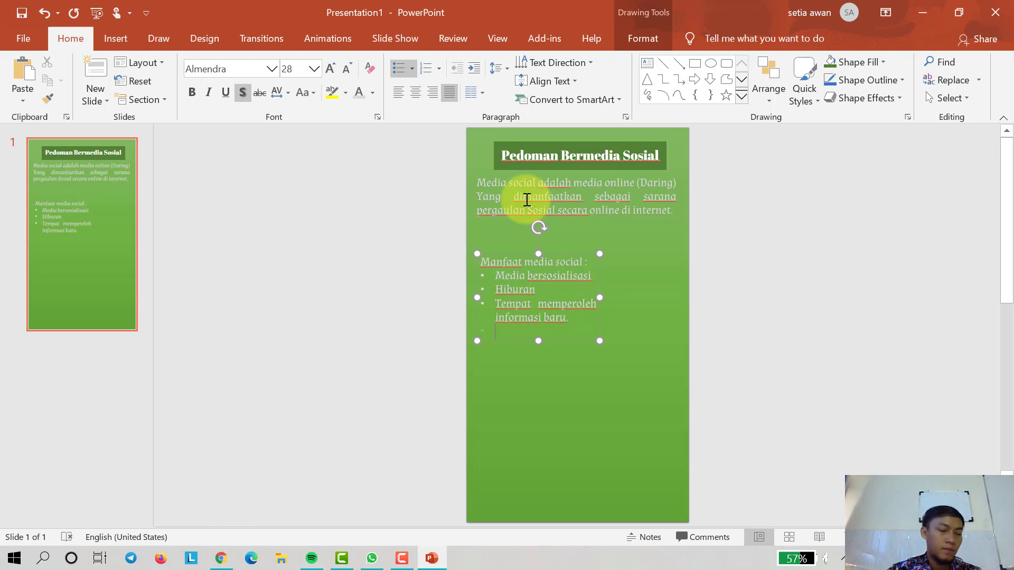
text(Tempat)
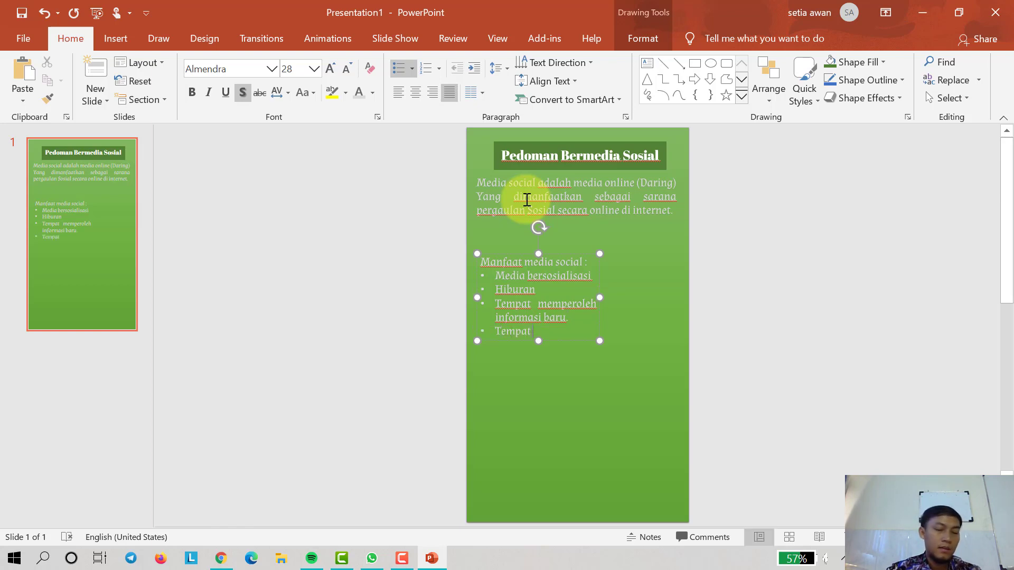
text(penyalur)
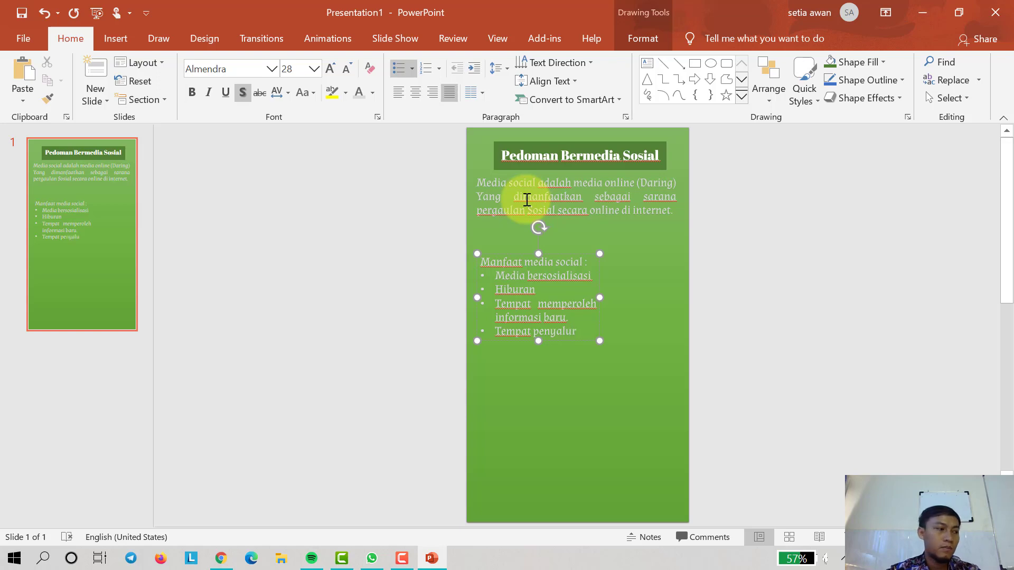
text(an hobi.)
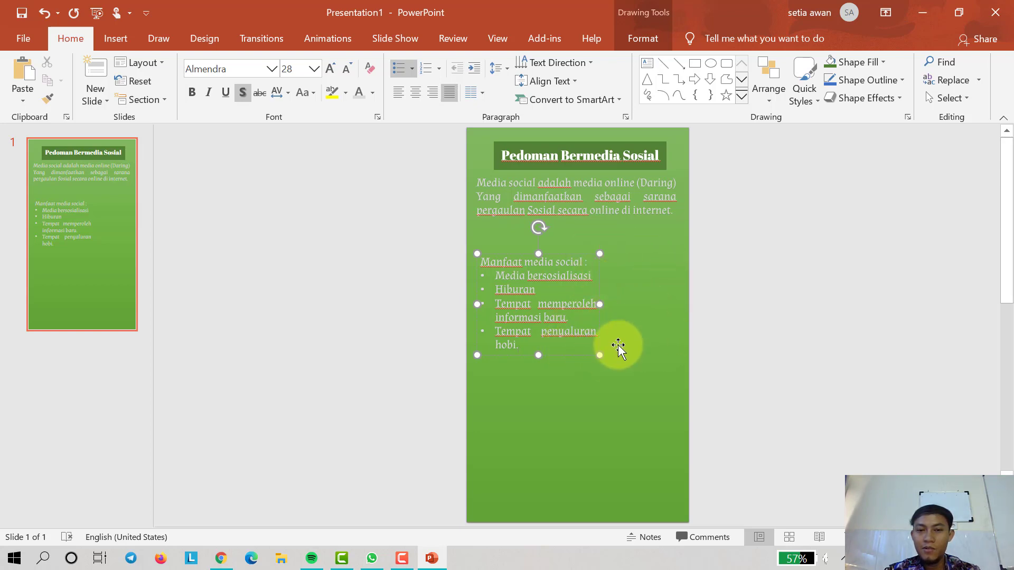
Narrow the benefits list box, set it to 24 pt yellow, and move it under the intro.
click(600, 356)
drag(600, 356, 586, 353)
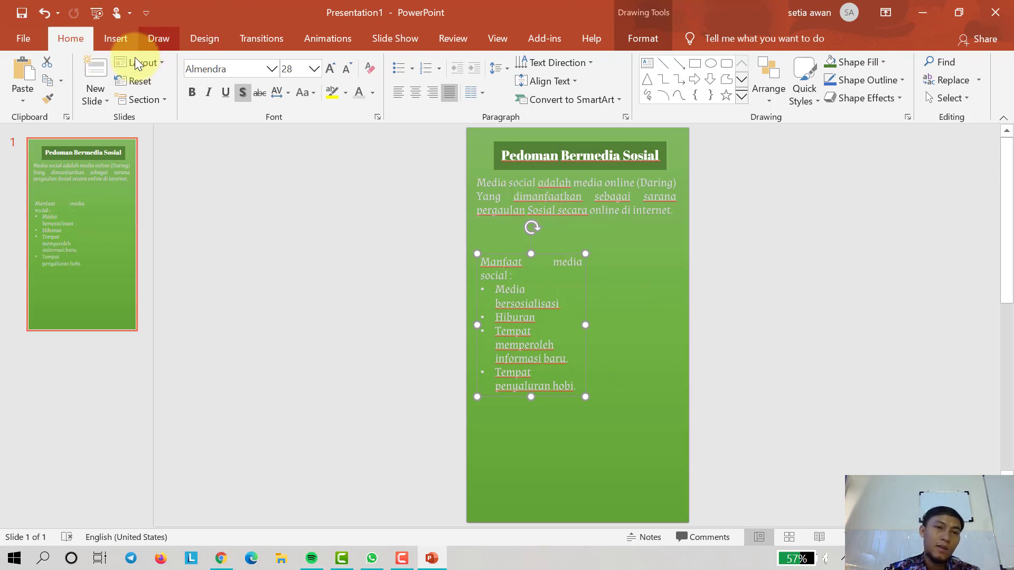
click(314, 69)
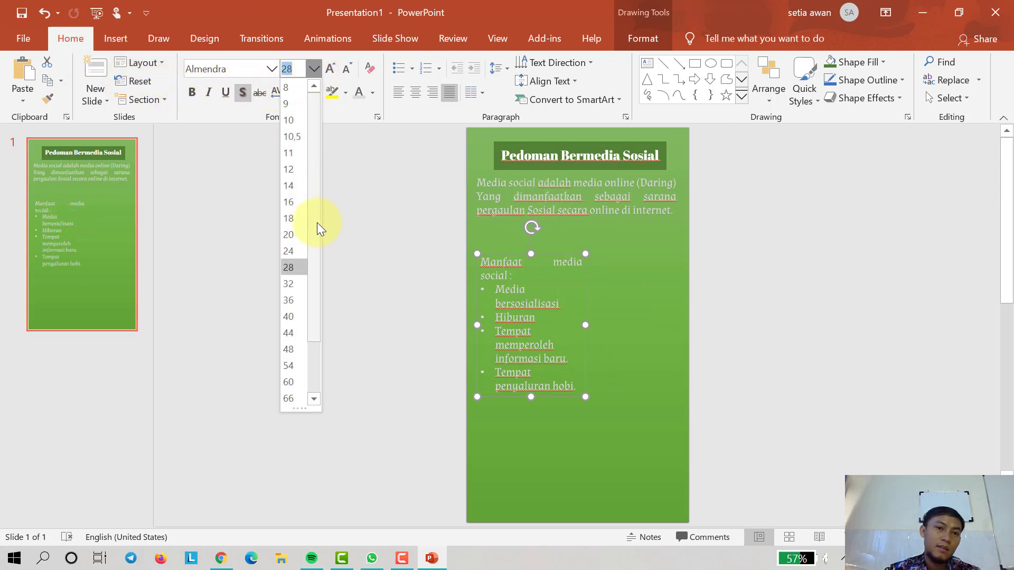
click(298, 252)
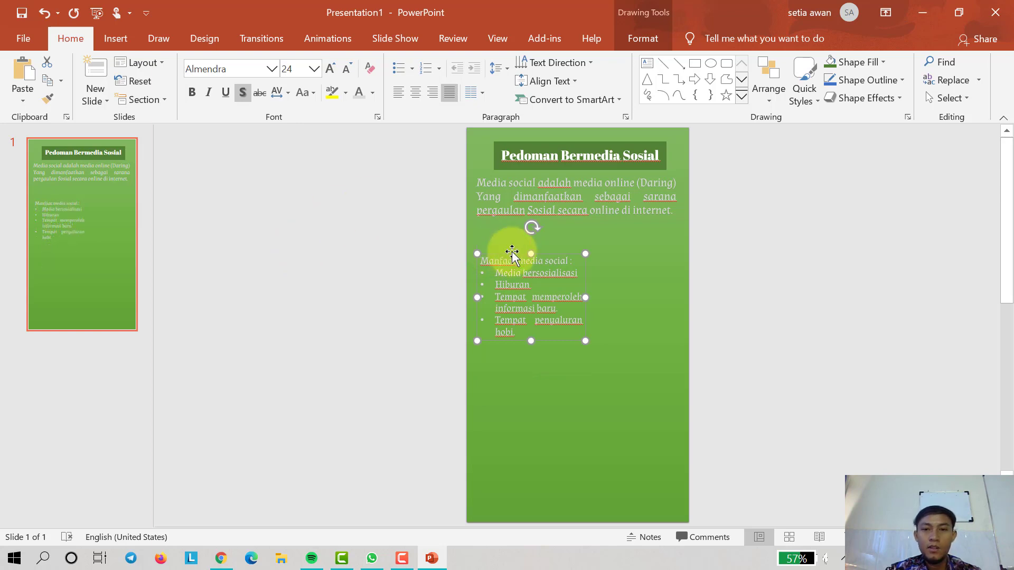
drag(549, 256, 545, 239)
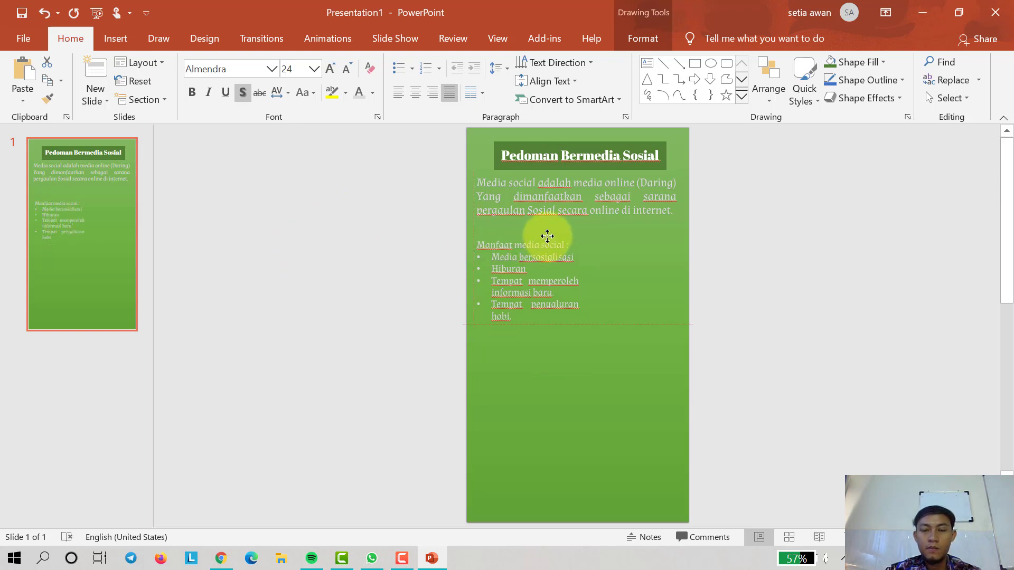
click(372, 93)
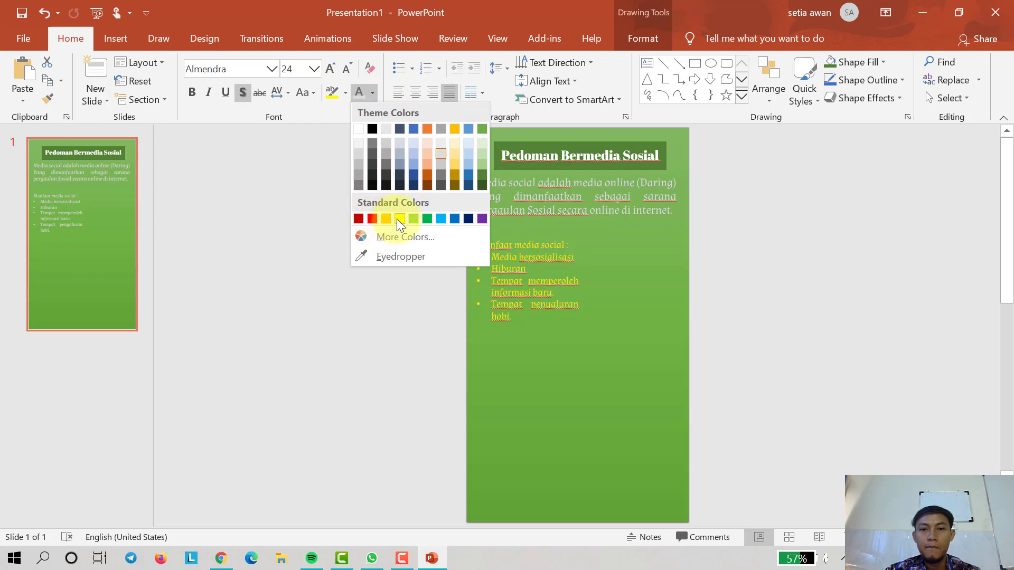
click(400, 218)
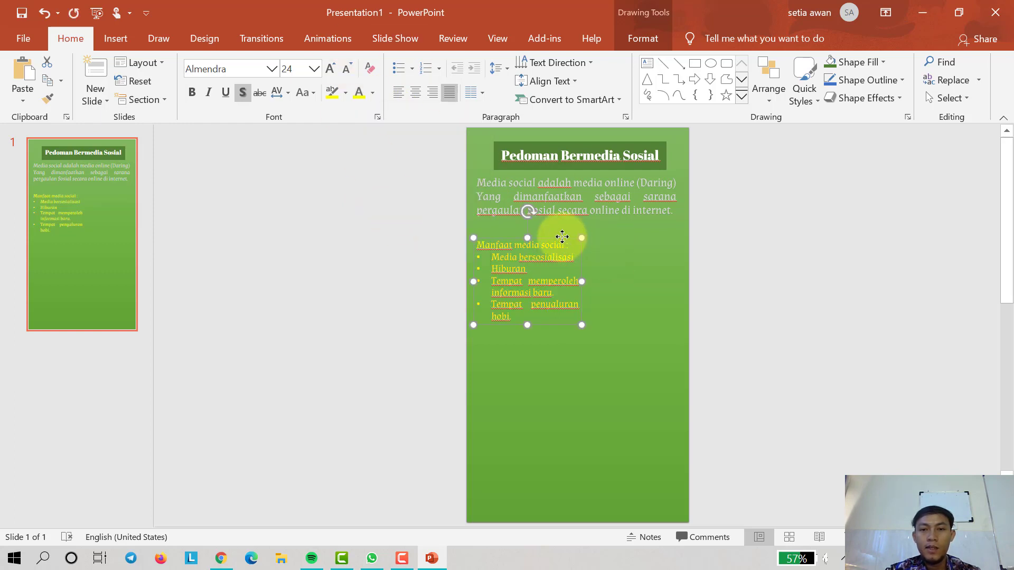
Duplicate the benefits list to its right and replace the copy's text with 'Cara menggunakan media social :'.
key(ctrl+c)
key(ctrl+v)
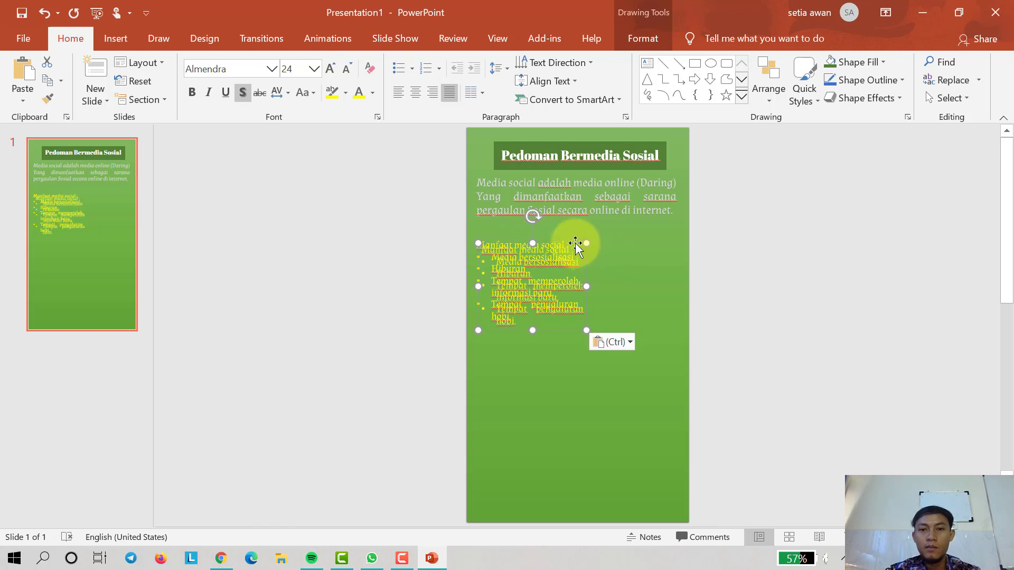
drag(580, 243, 676, 237)
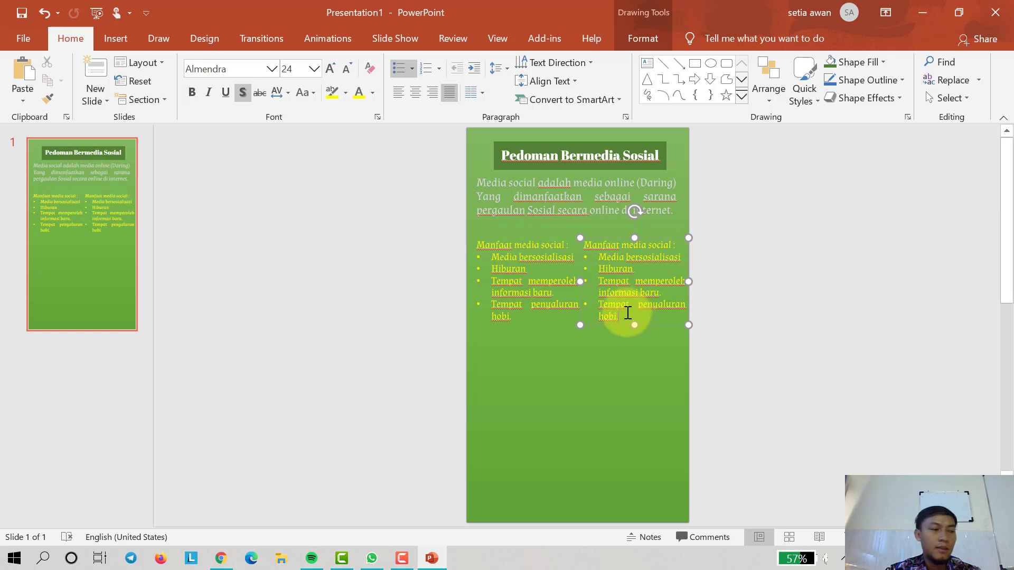
drag(628, 312, 599, 226)
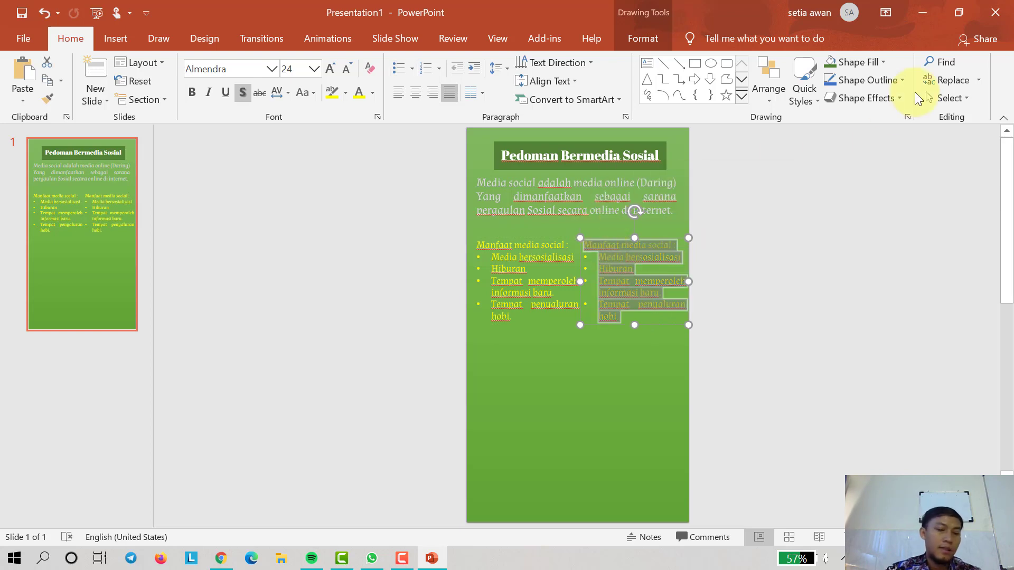
text(Caraa)
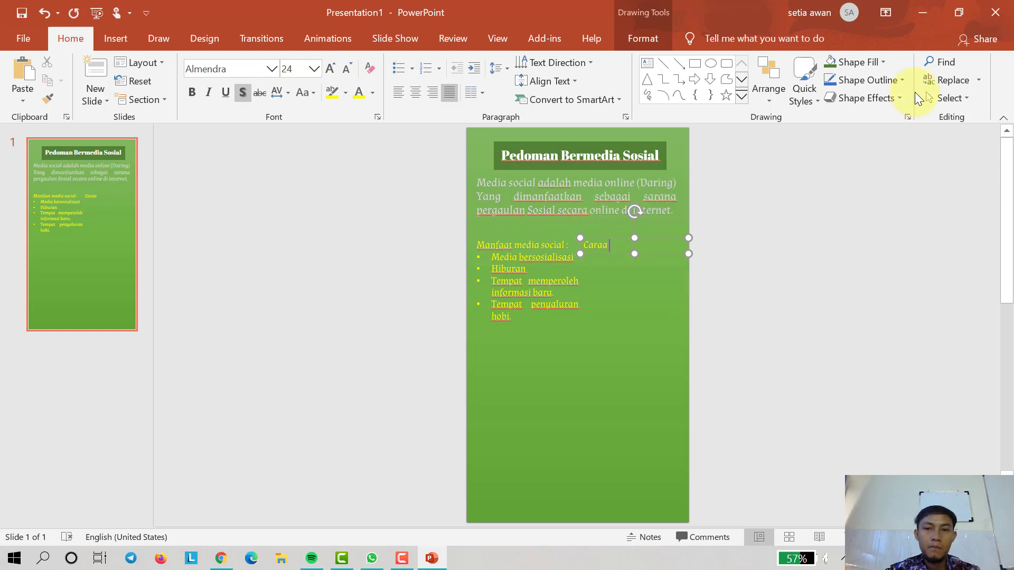
key(BackSpace)
text( menggunakan md)
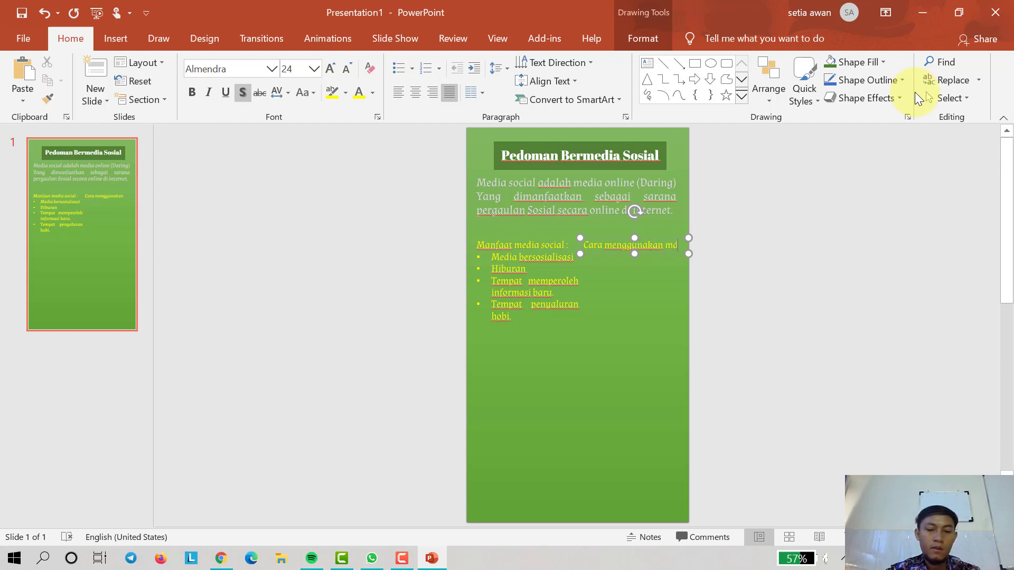
text(eia)
key(BackSpace)
key(BackSpace)
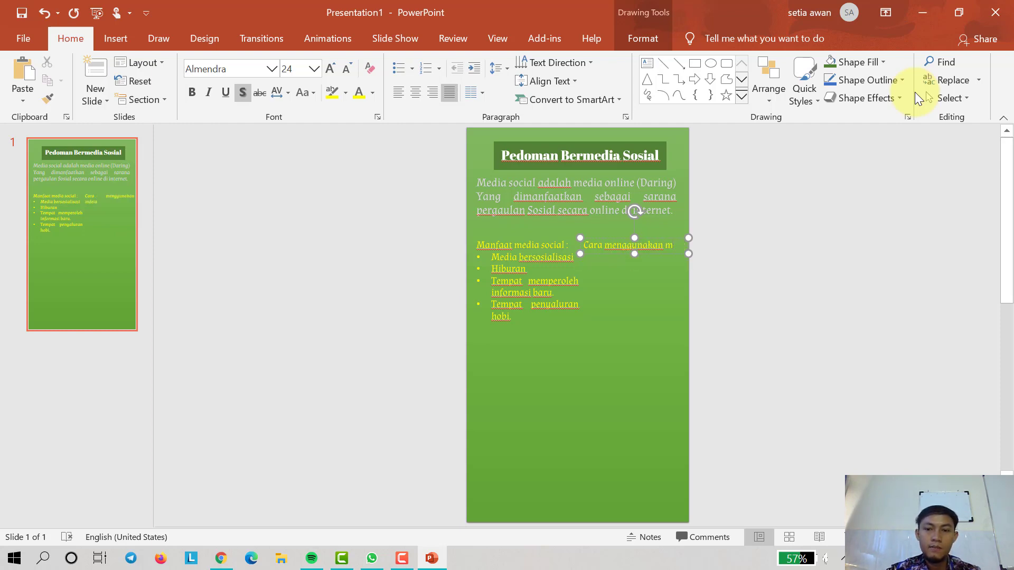
text(dia )
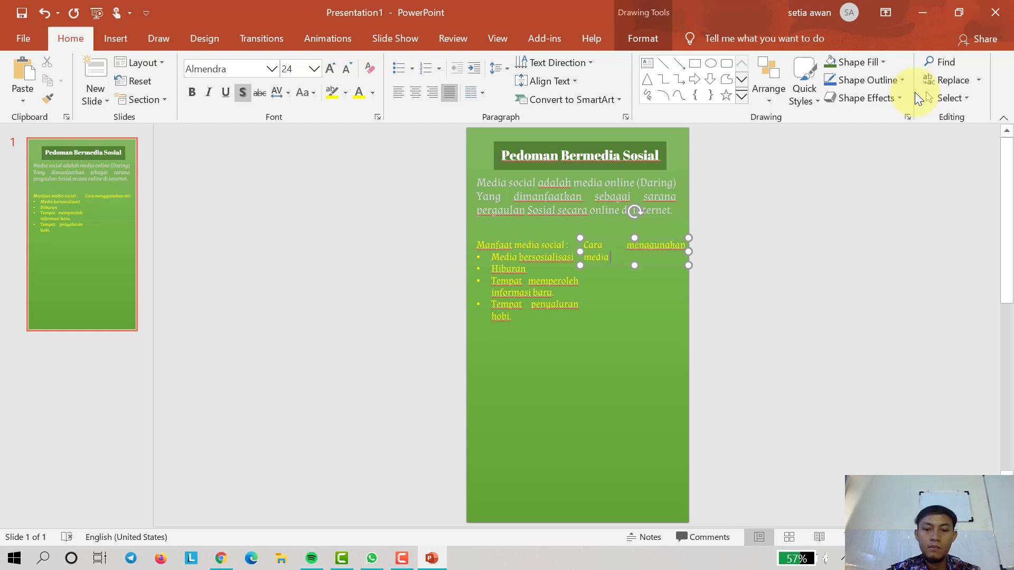
text(social :)
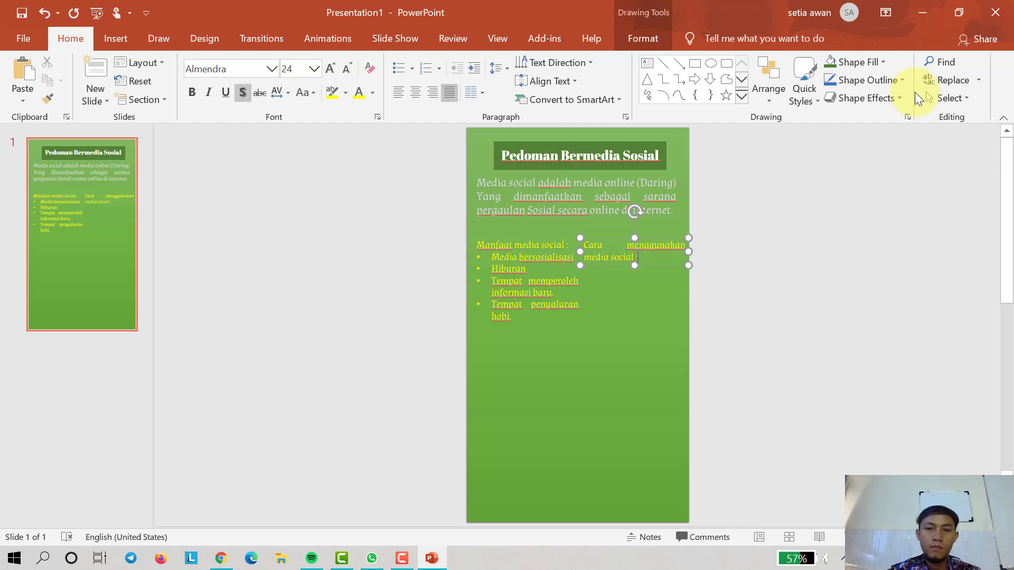
key(Return)
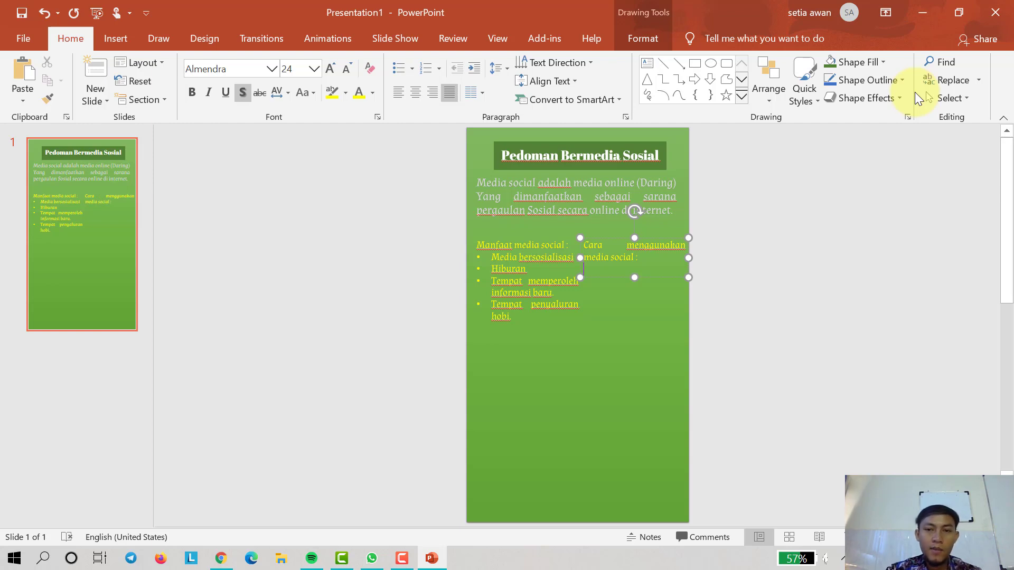
Add hollow-square bullets 'Pasang profil secukupnya.' and 'Hindari melakukan pertemuan dengan teman online.'.
click(411, 69)
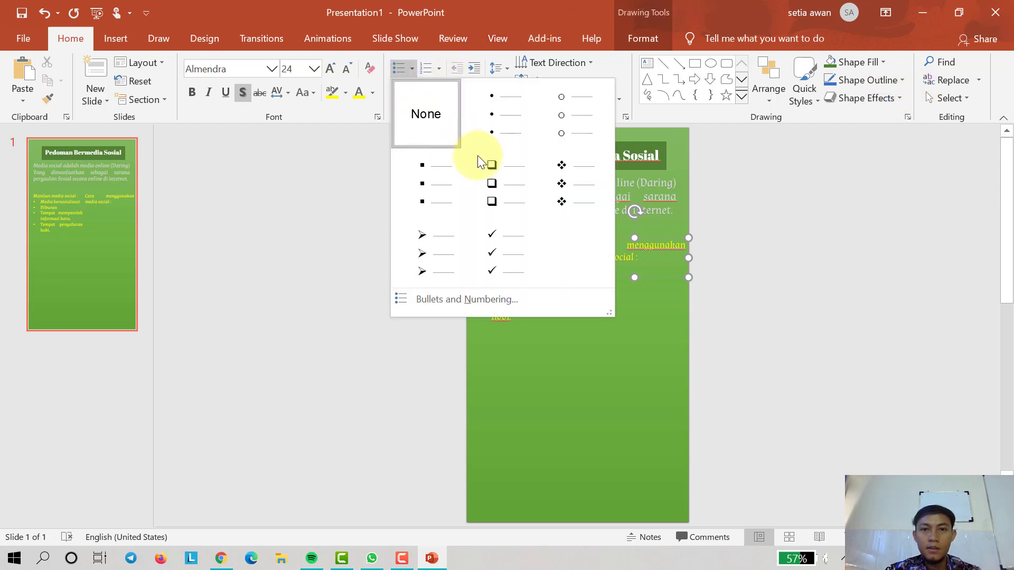
click(481, 162)
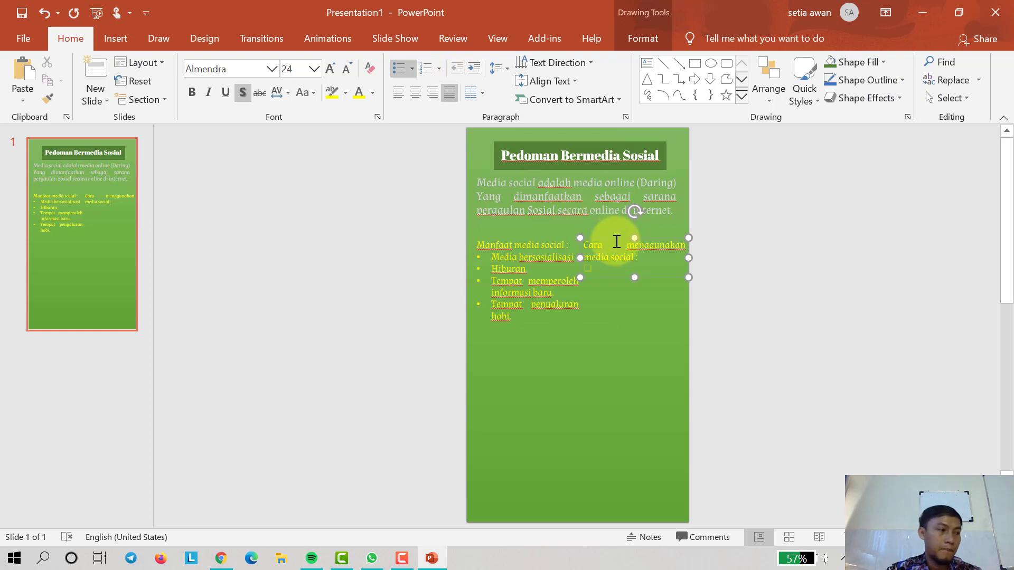
text(Pasang)
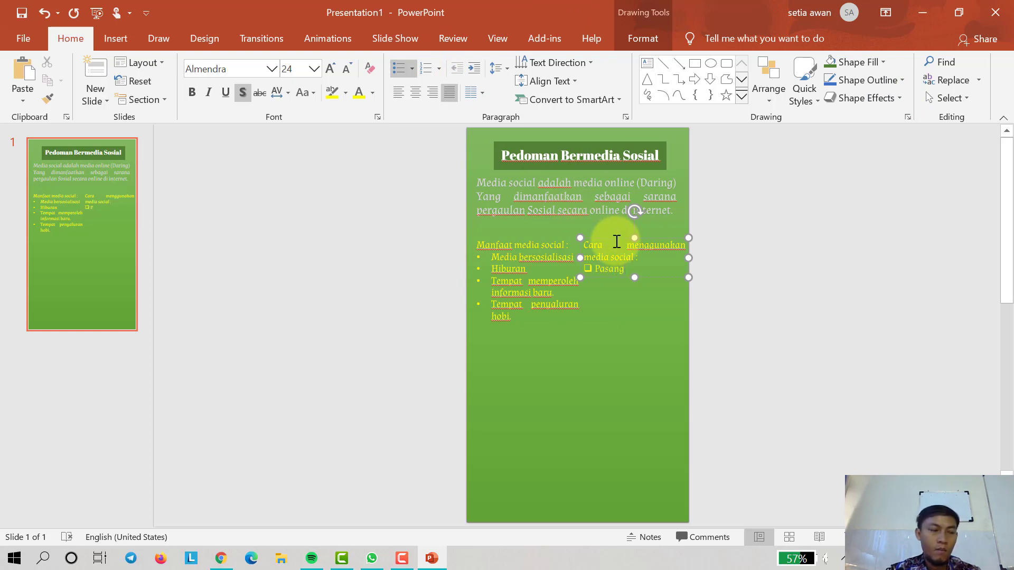
text(prod)
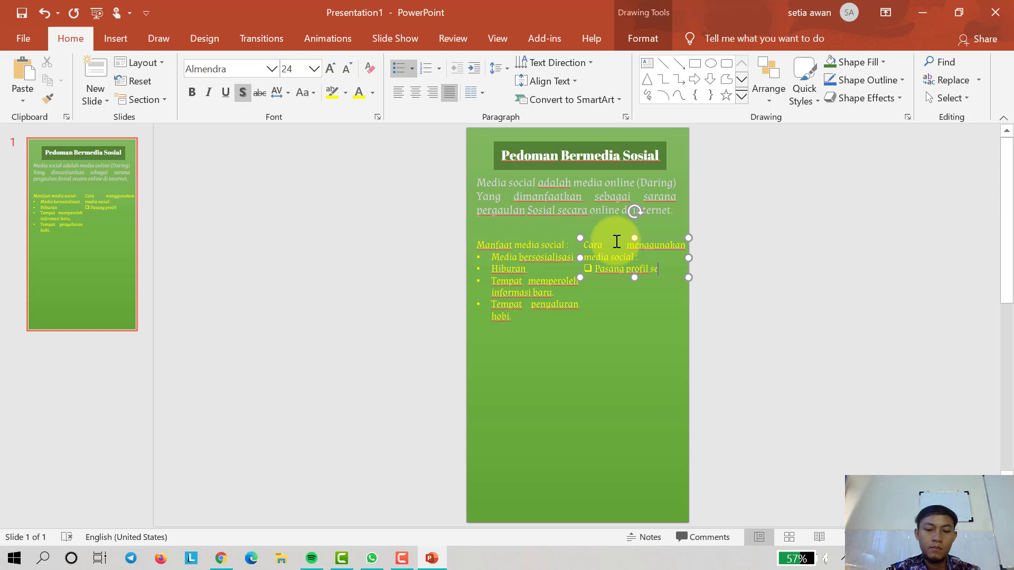
text(cukupnya.)
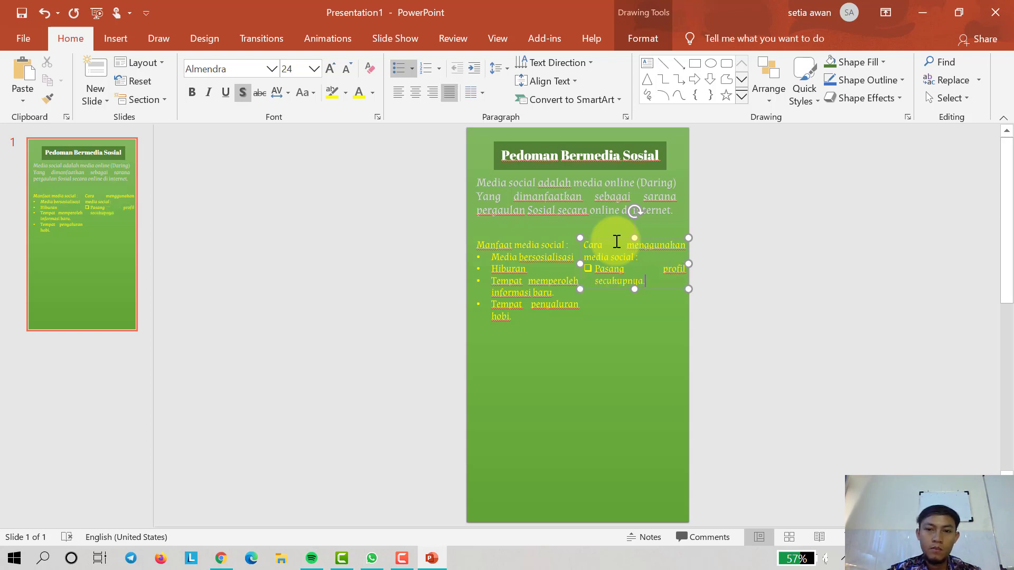
key(Return)
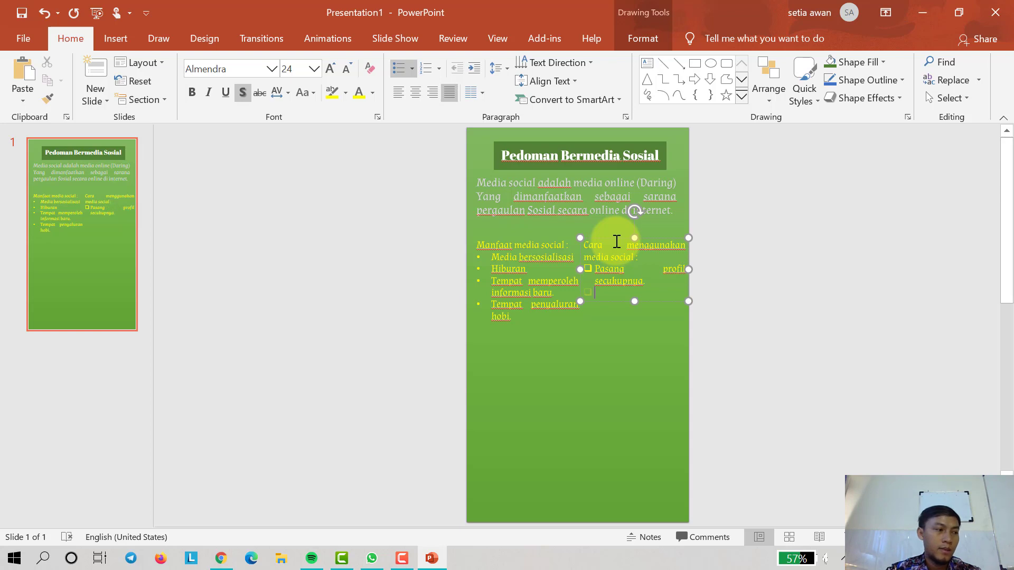
text(Hindari)
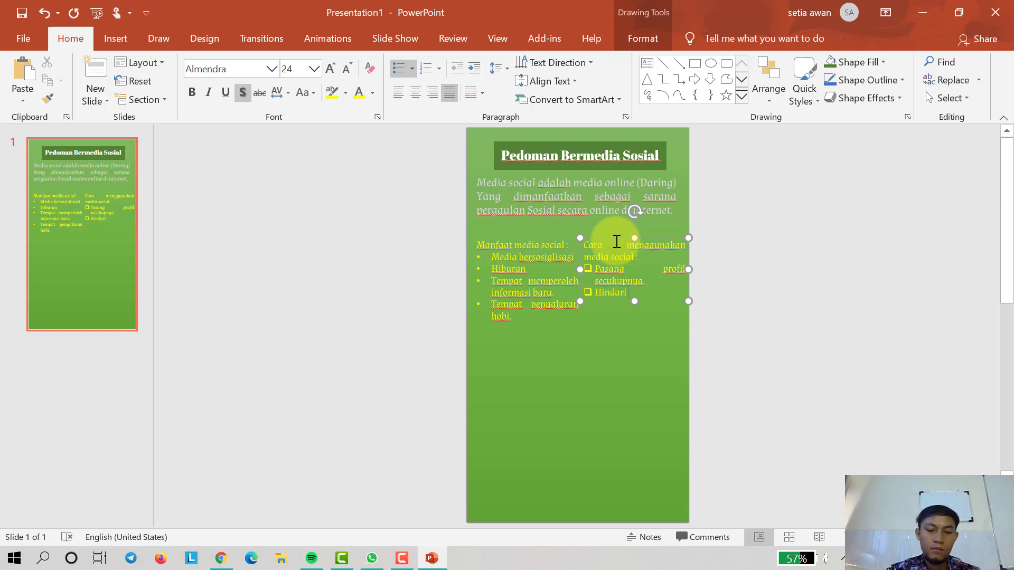
text( melakukan)
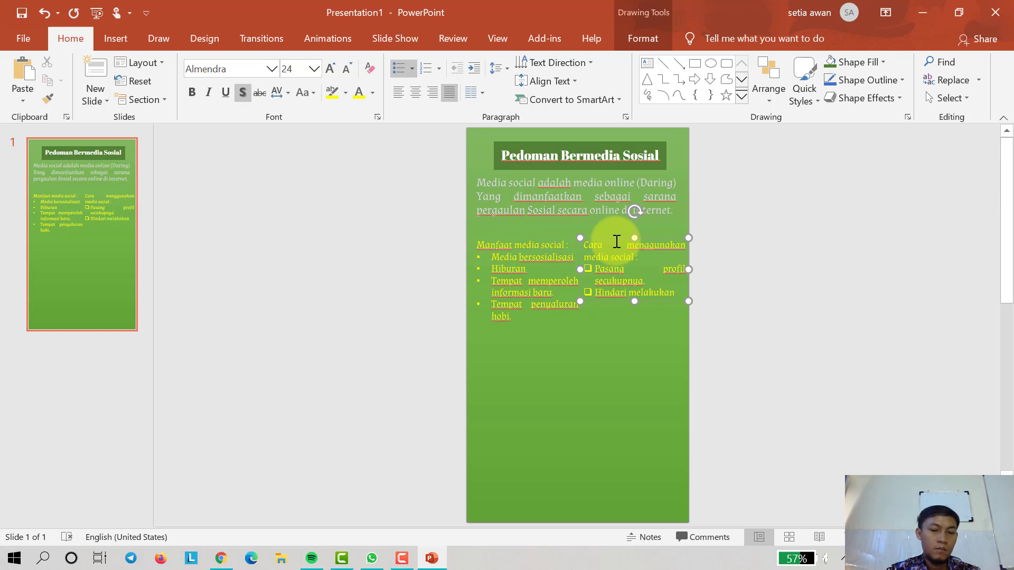
text( pertemuan dengan)
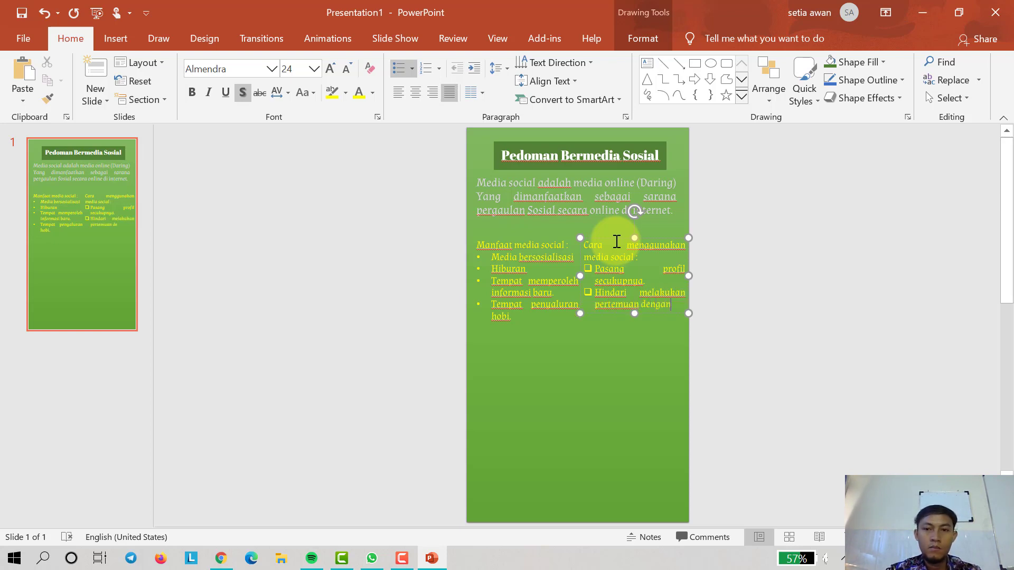
text( teman onlin)
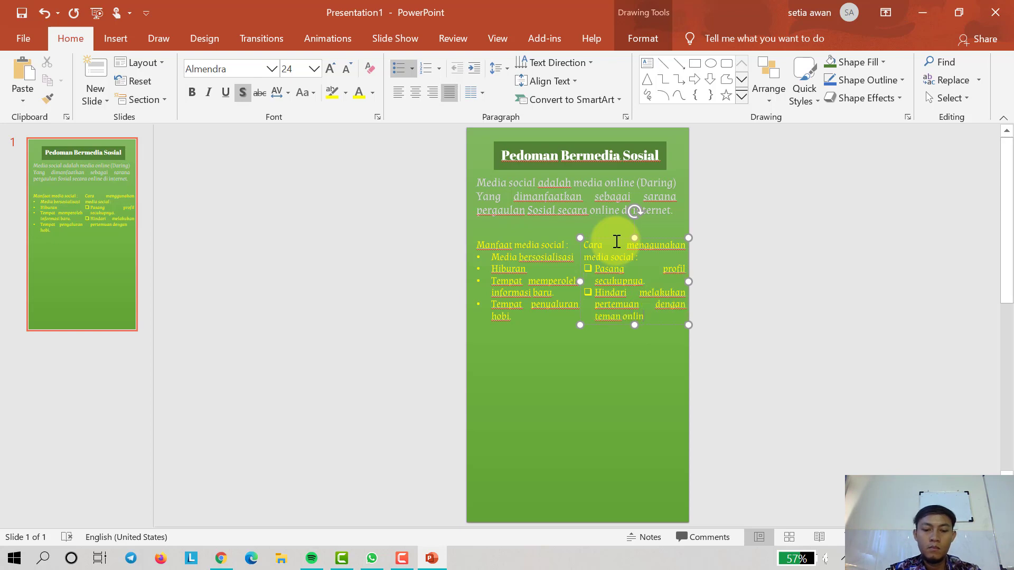
text(e.)
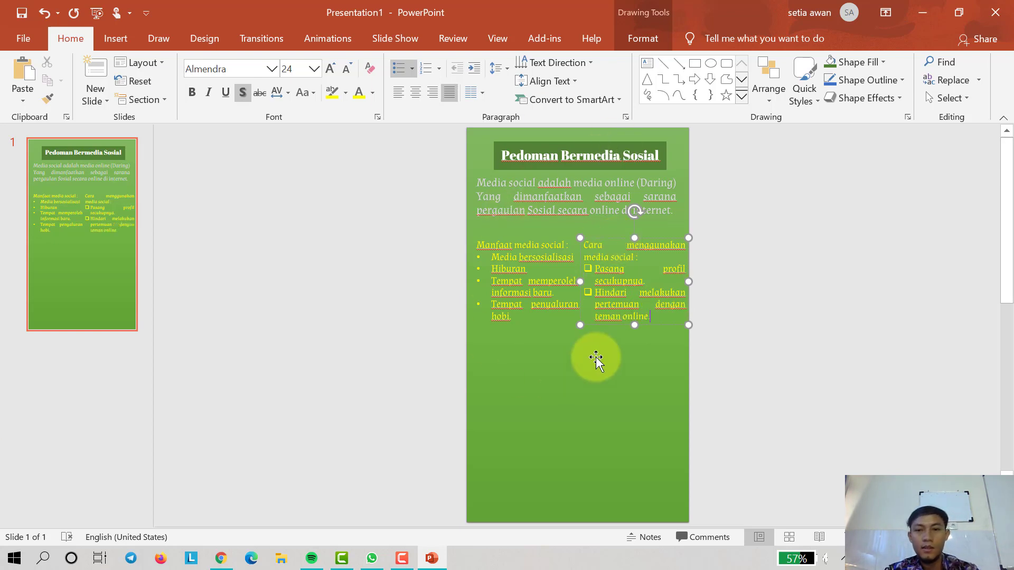
Colour all of the right-column text dark blue with the Font Color theme palette.
click(654, 327)
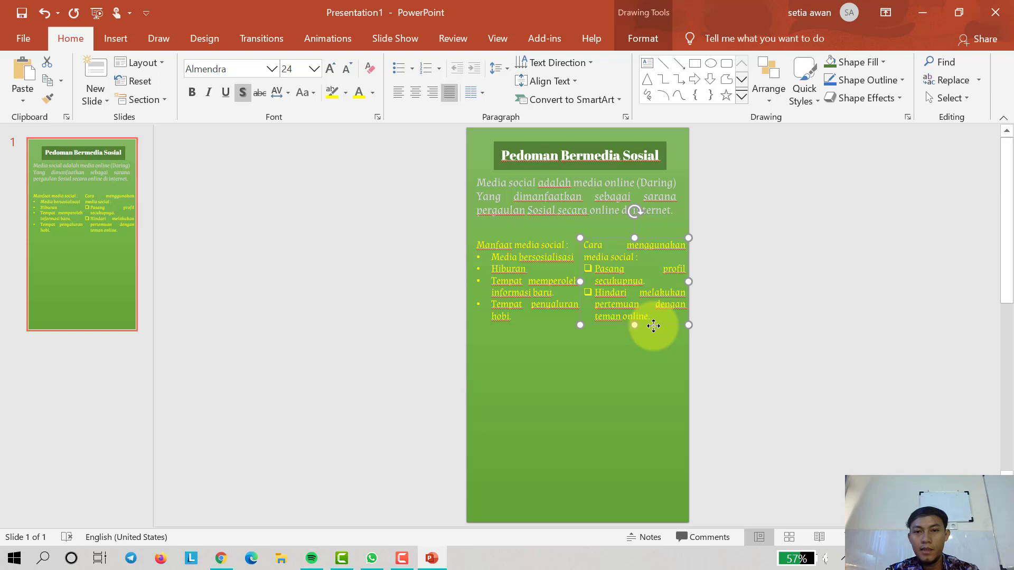
click(372, 93)
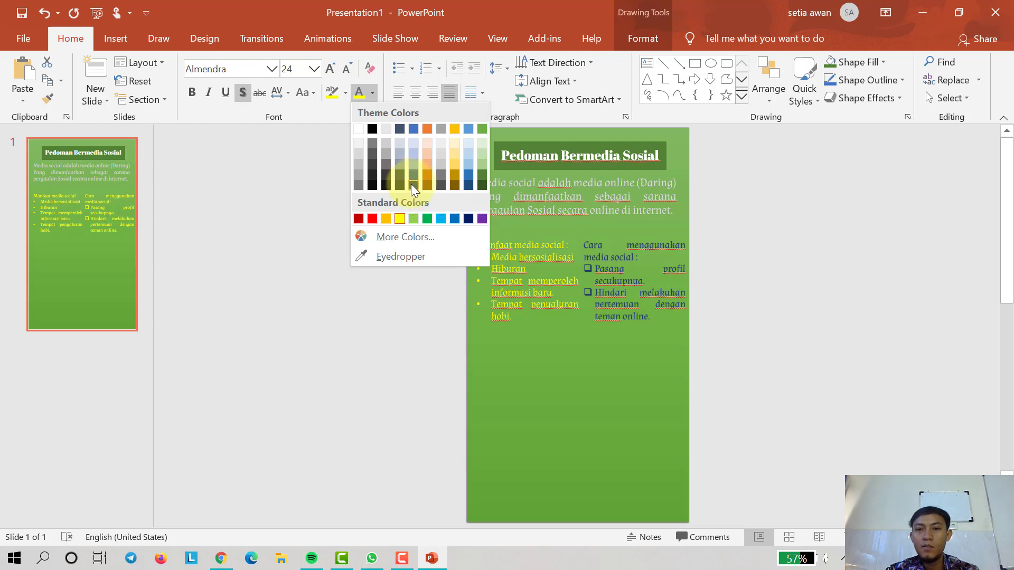
click(414, 188)
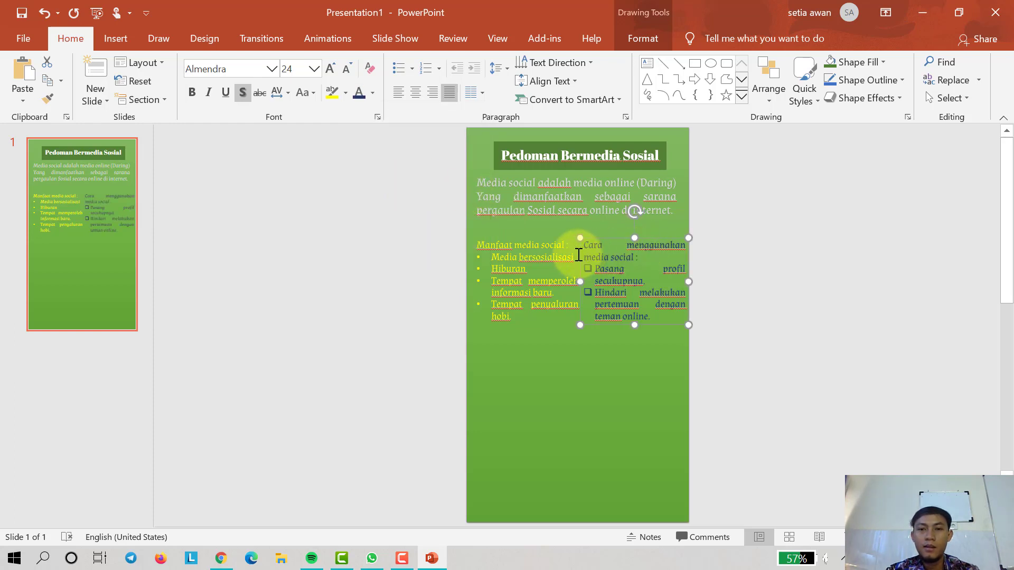
click(770, 301)
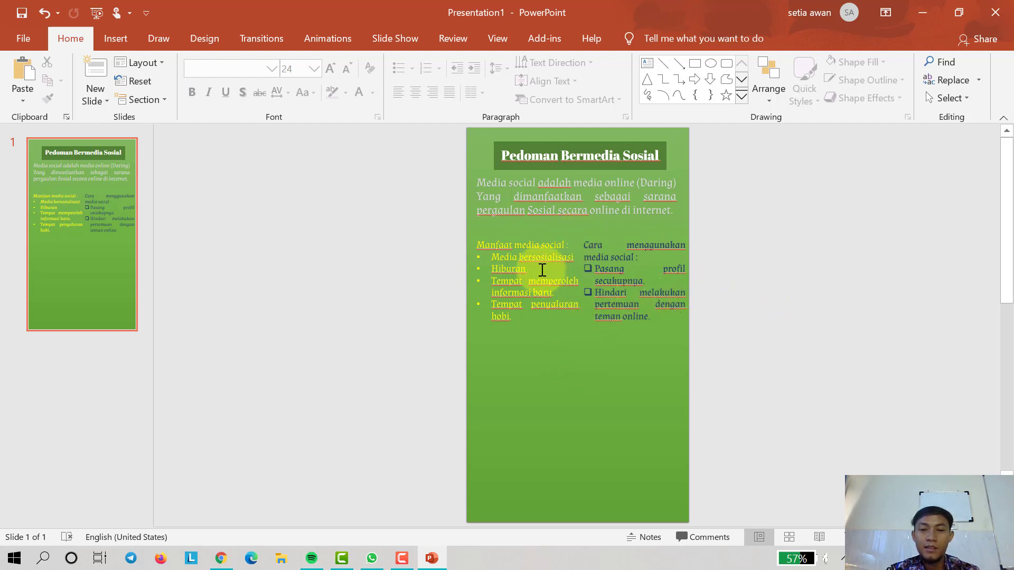
Narrow the left list box and the Cara menggunakan box, shifting the right box rightward.
click(537, 268)
drag(582, 325, 575, 319)
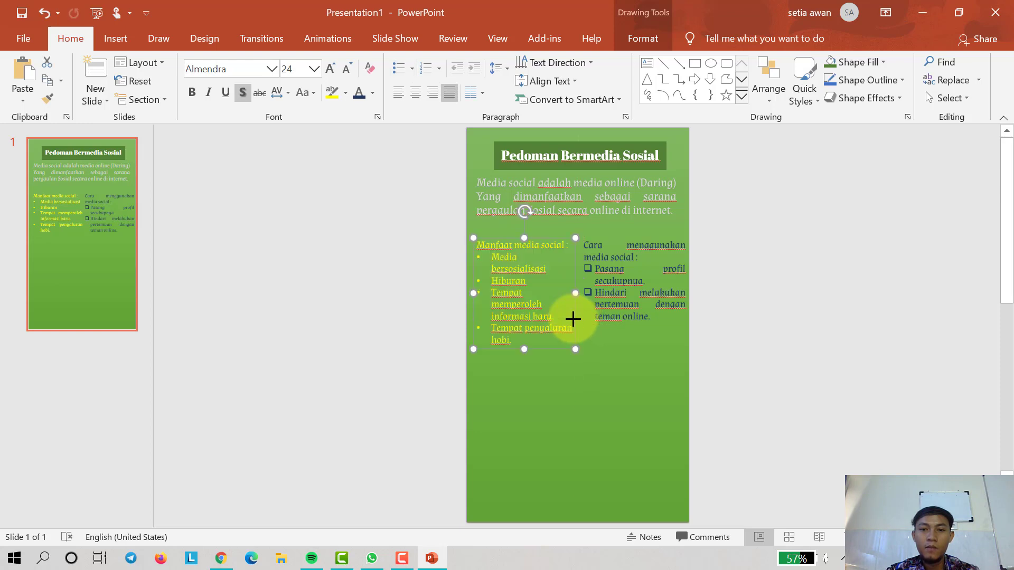
click(650, 316)
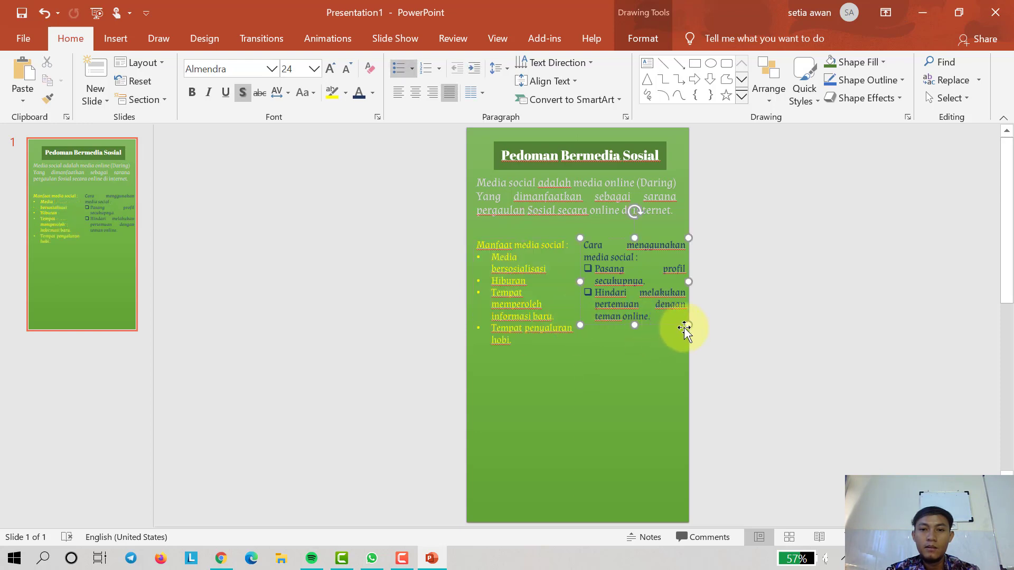
mouse_move(686, 325)
mouse_down()
mouse_move(673, 317)
mouse_move(684, 311)
mouse_up()
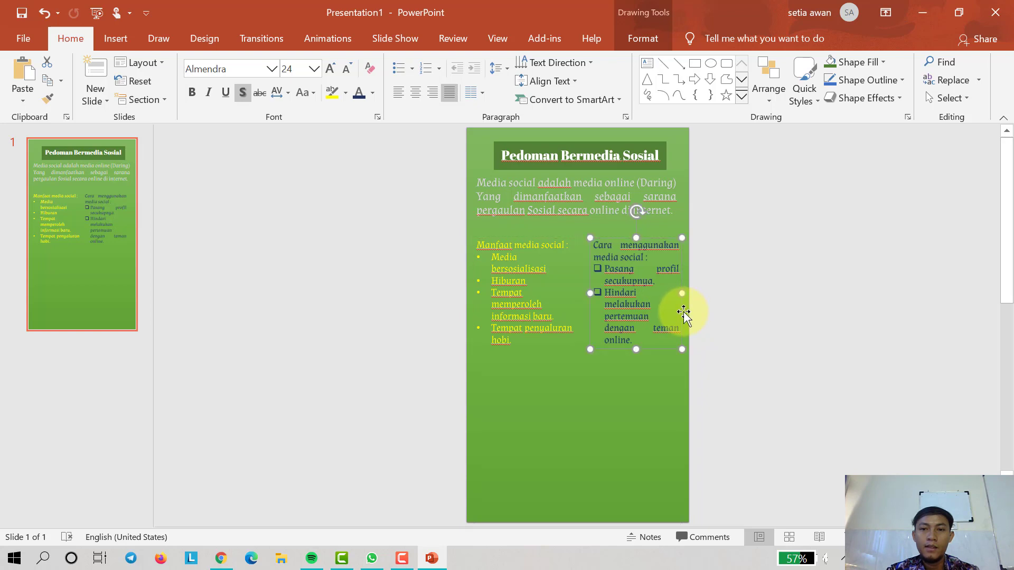
key(Escape)
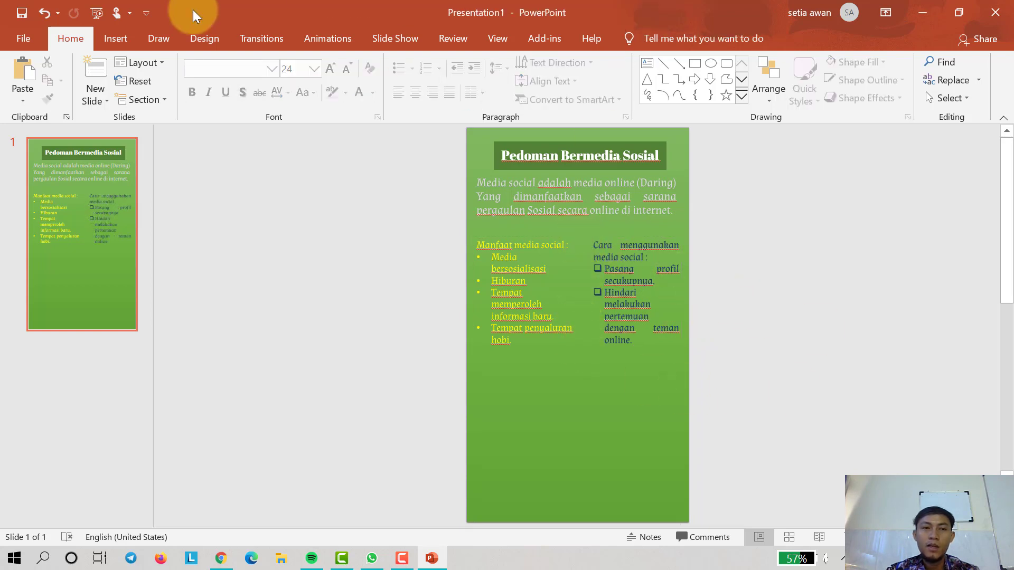
Draw a straight vertical line between the two list columns.
click(120, 42)
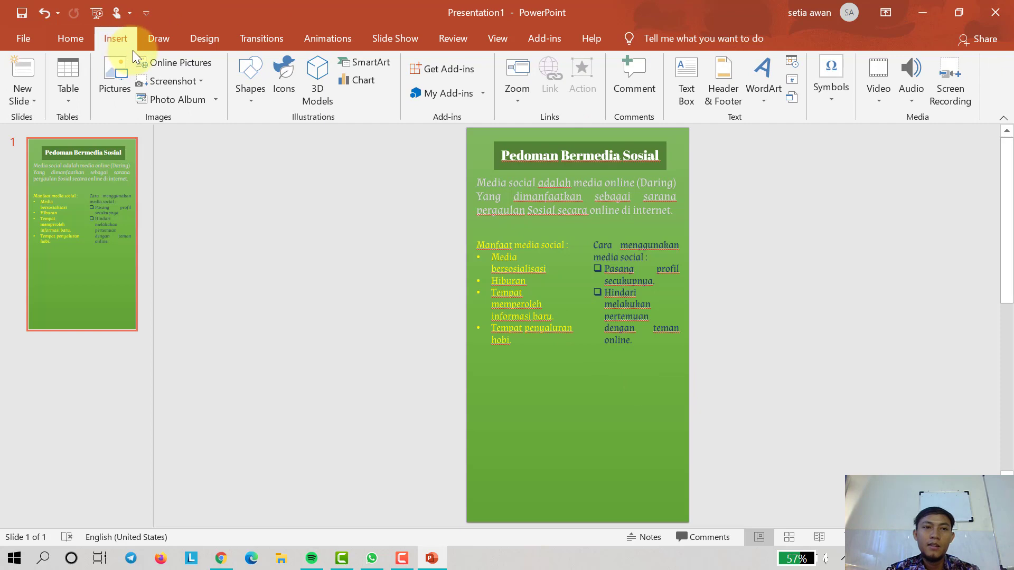
click(250, 90)
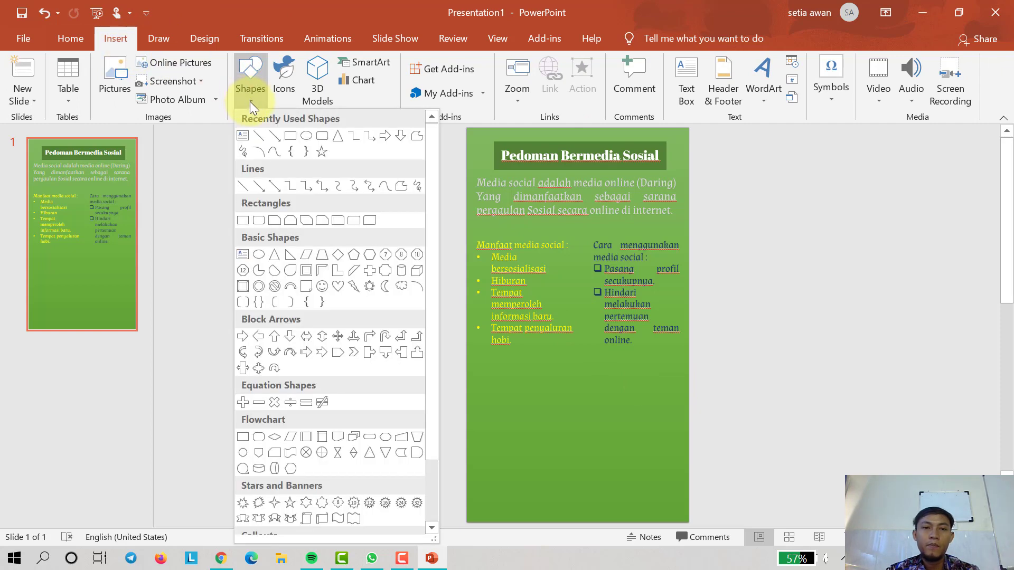
click(290, 136)
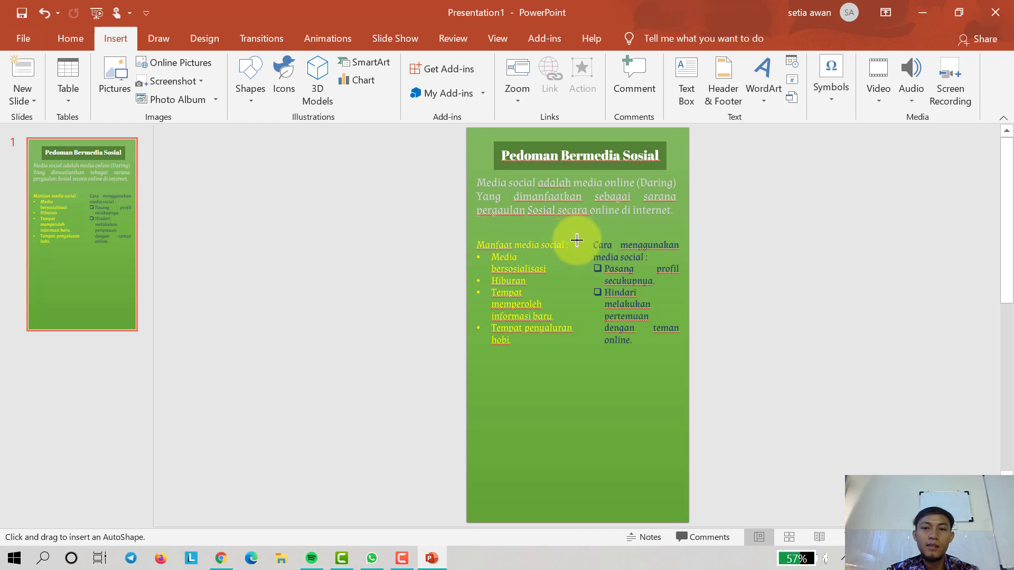
drag(575, 241, 579, 348)
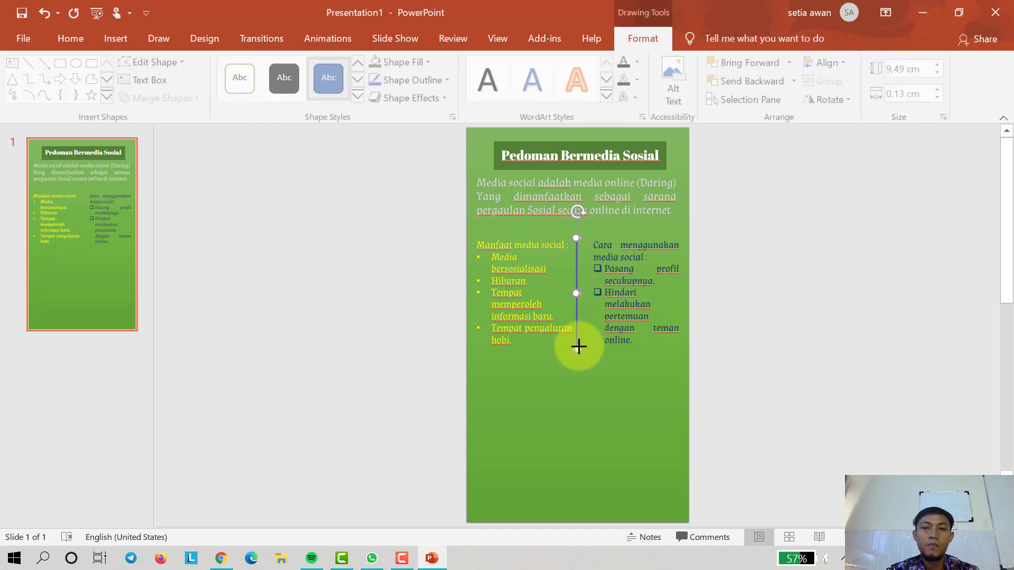
Style the divider line with an orange Shape Styles preset.
click(360, 96)
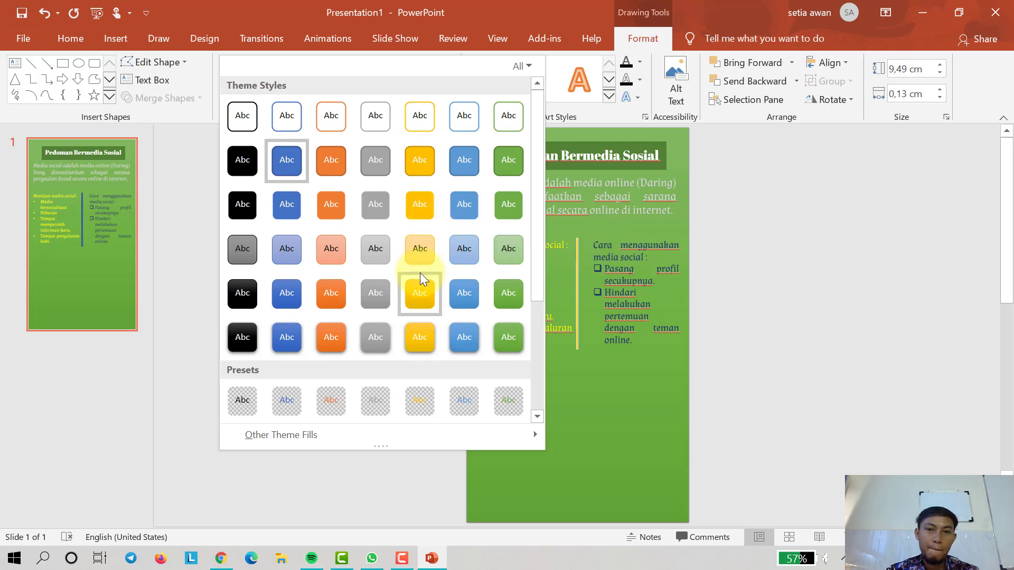
scroll(420, 272, down, 4)
scroll(420, 273, up, 4)
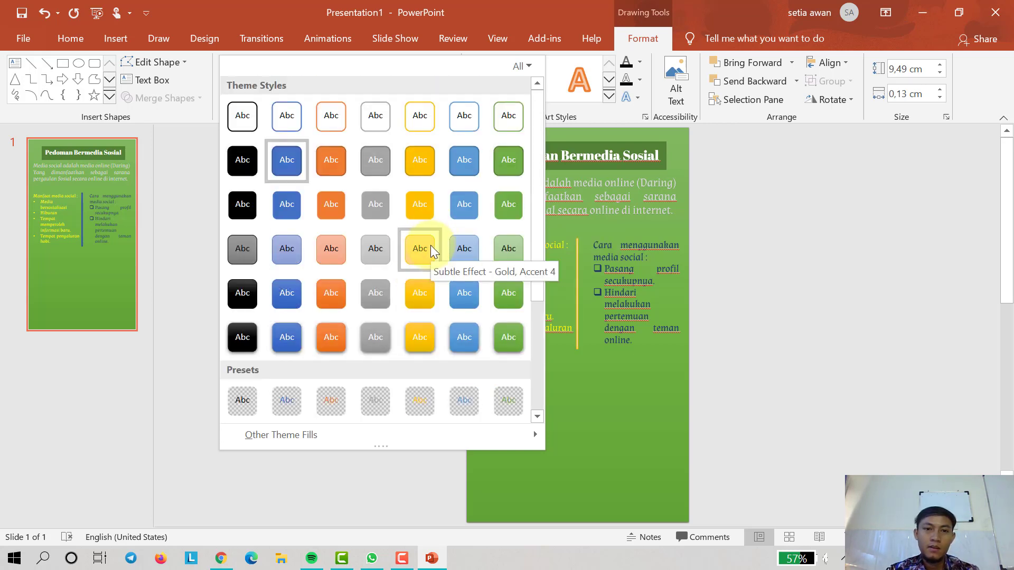
click(385, 246)
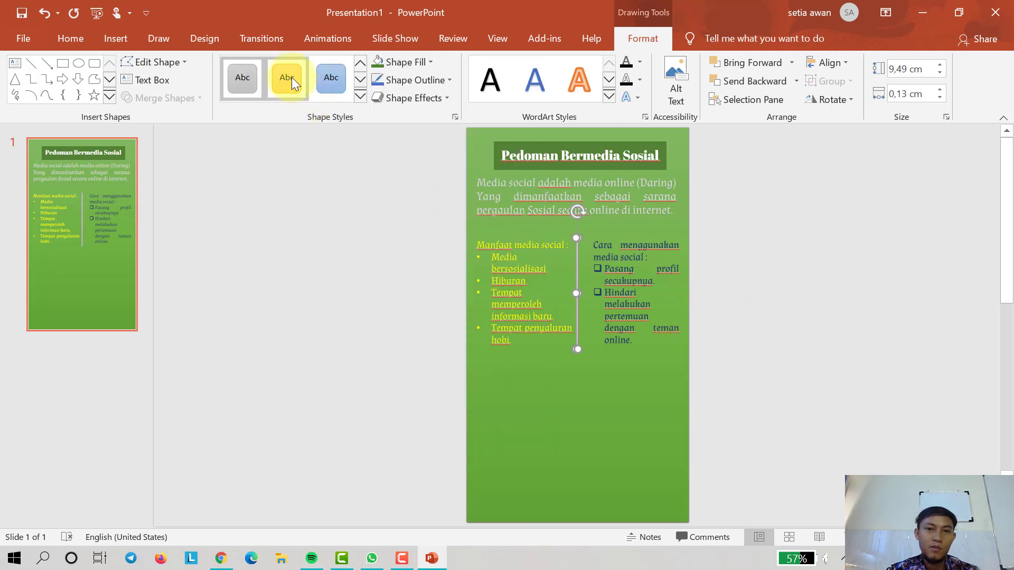
click(360, 97)
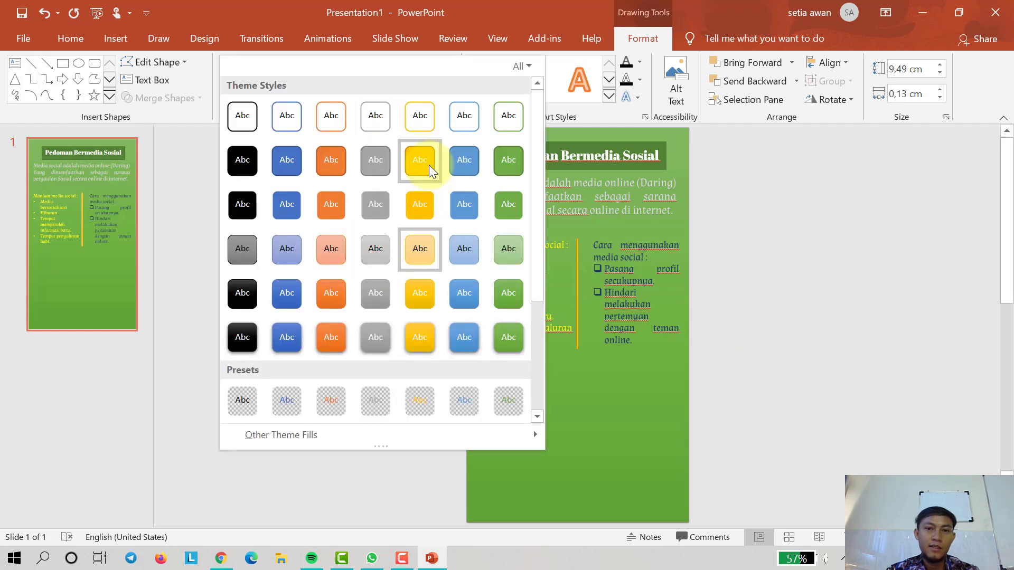
scroll(428, 263, down, 4)
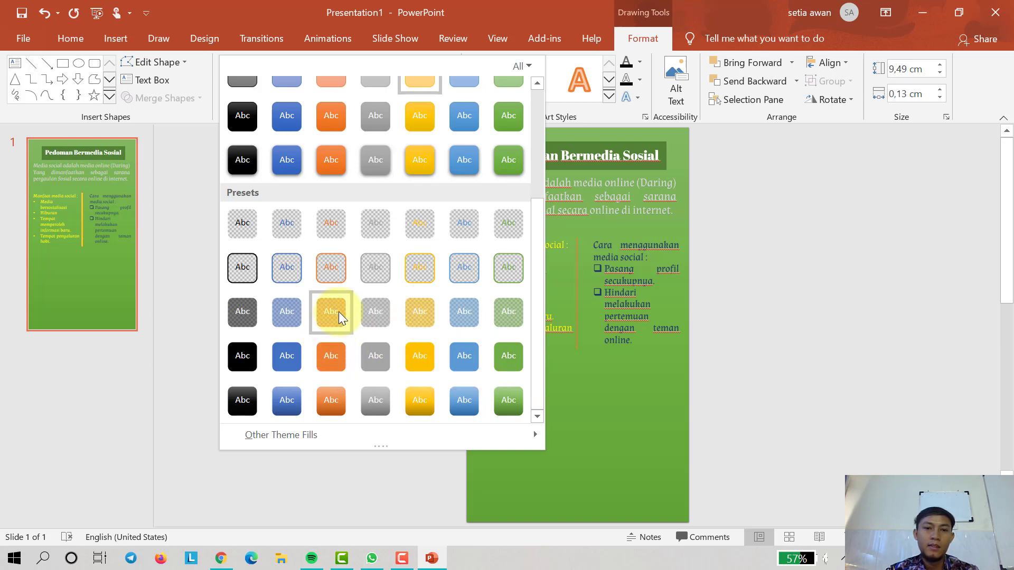
click(328, 360)
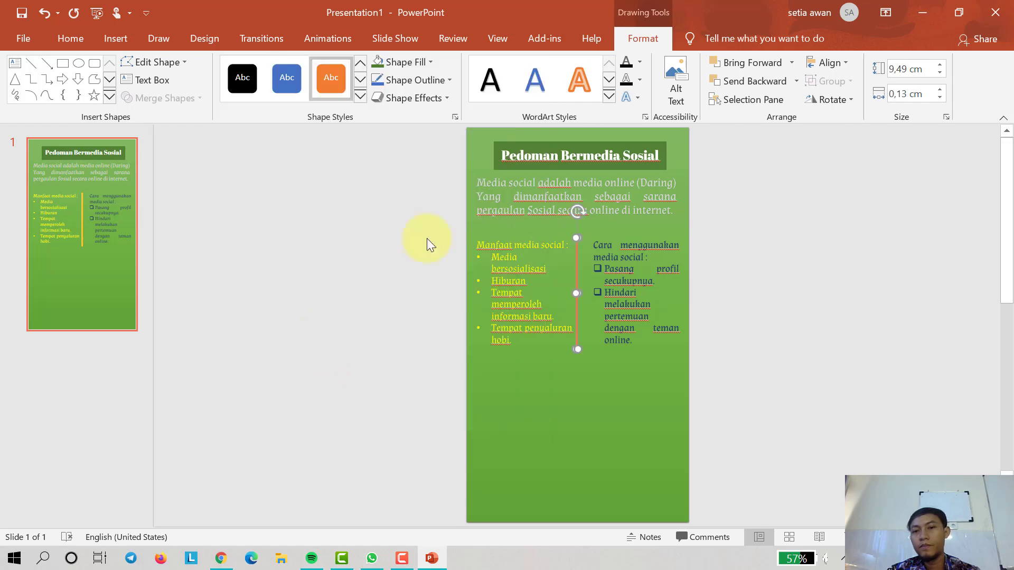
click(714, 310)
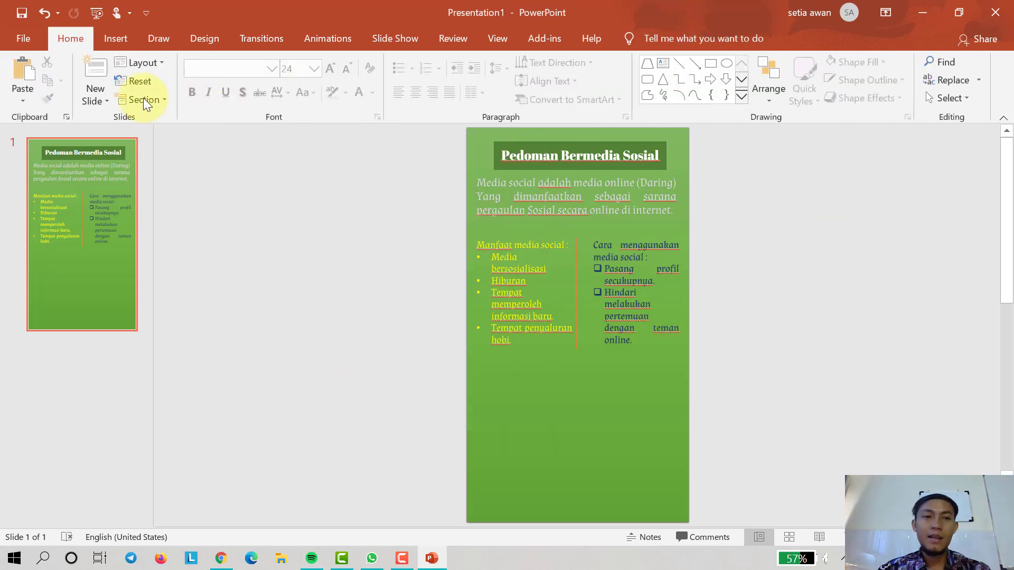
Insert both computer illustrations onto the slide together.
click(115, 41)
click(111, 74)
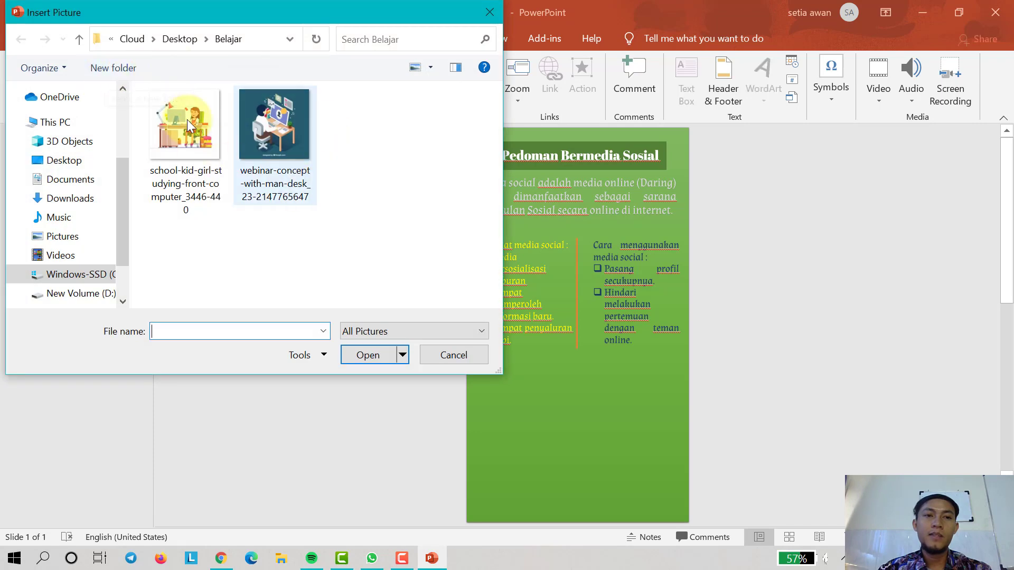
drag(337, 161, 195, 126)
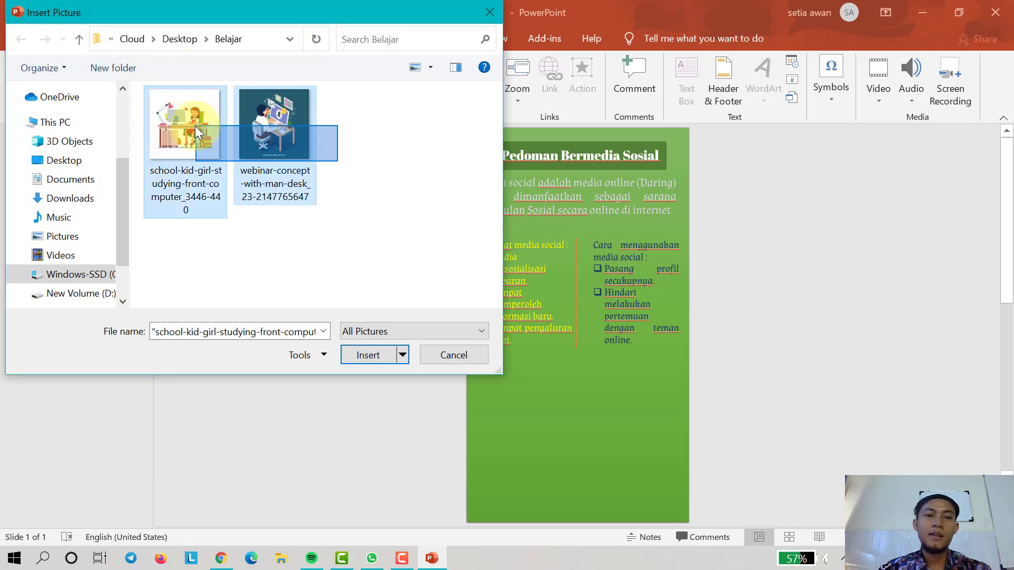
click(367, 356)
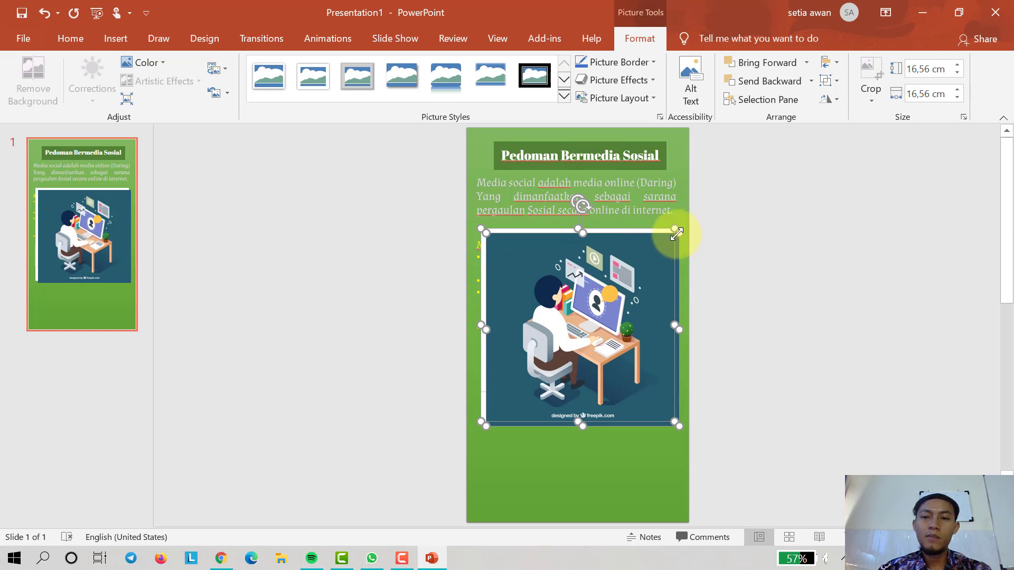
Put the webinar illustration bottom-right and the girl-at-desk picture, shrunk to 9,49 cm, bottom-left.
drag(676, 234, 606, 301)
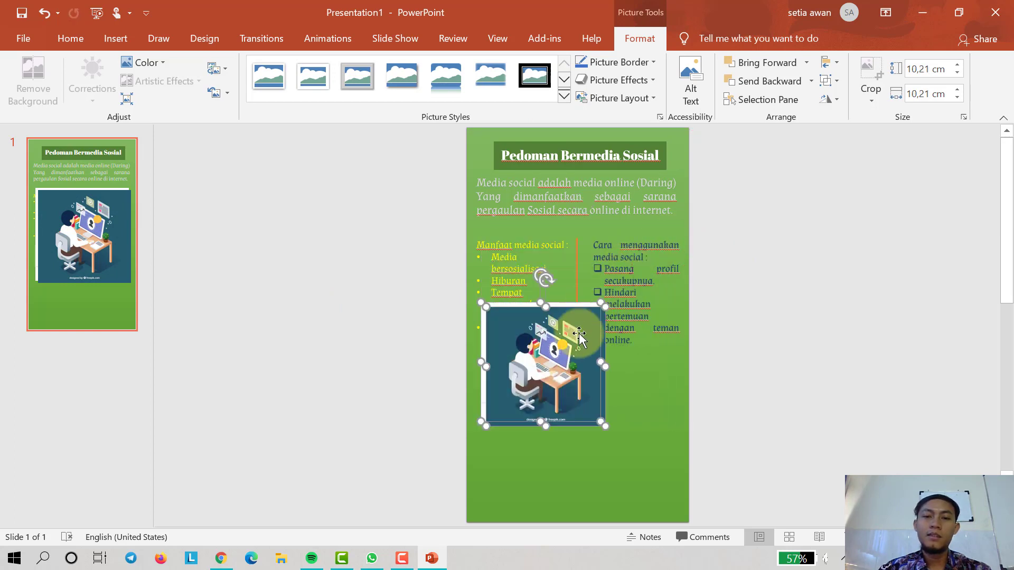
mouse_move(595, 341)
mouse_down()
mouse_move(657, 426)
mouse_move(581, 443)
mouse_move(691, 405)
mouse_move(669, 416)
mouse_move(677, 415)
mouse_up()
click(710, 416)
drag(549, 425, 548, 377)
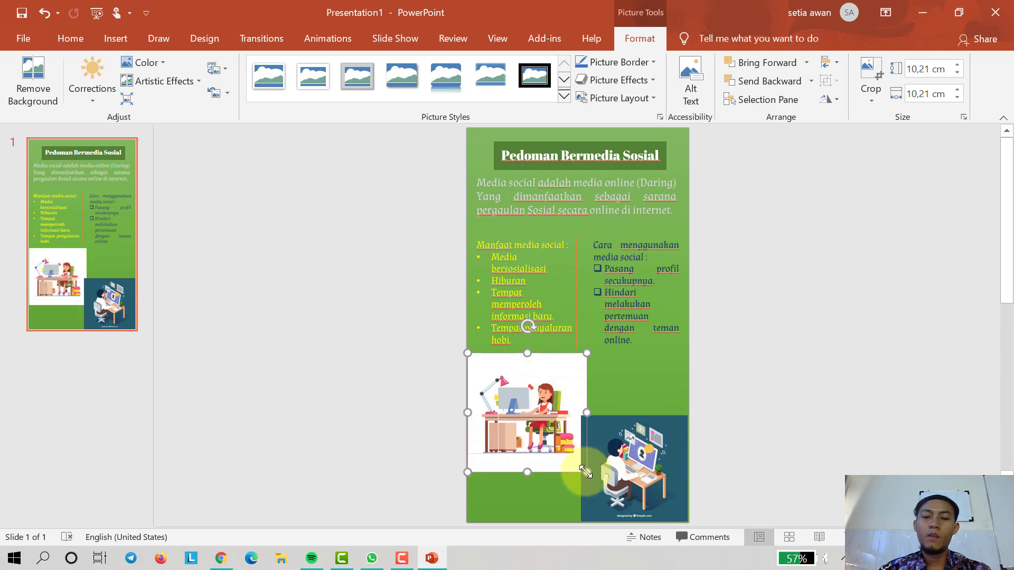
drag(586, 471, 579, 464)
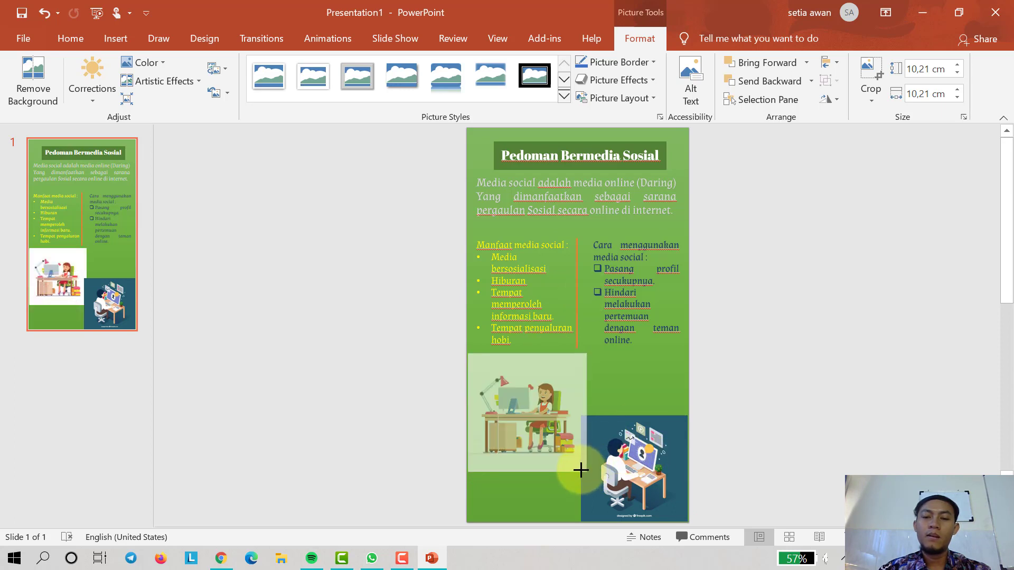
click(765, 408)
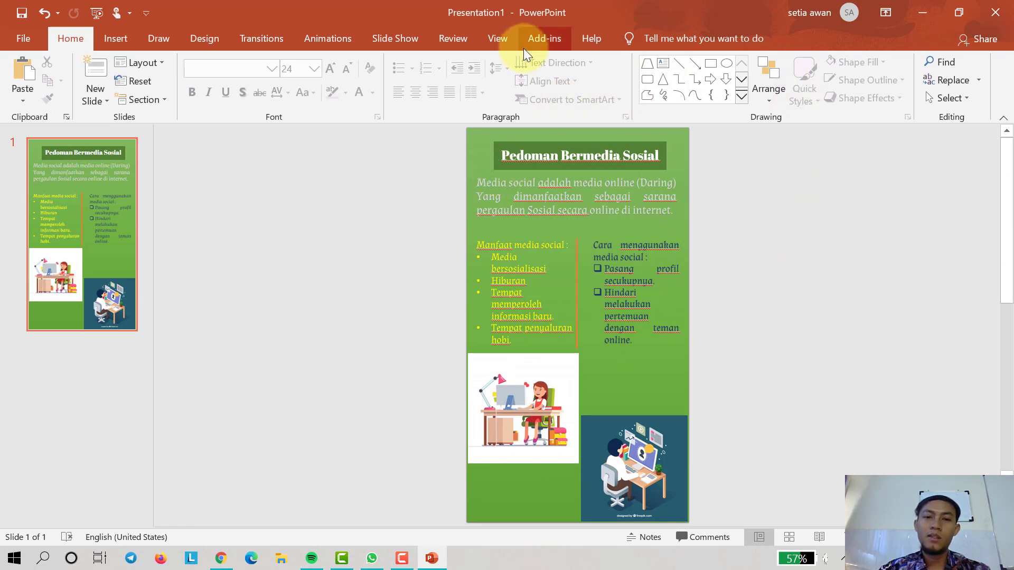
click(526, 280)
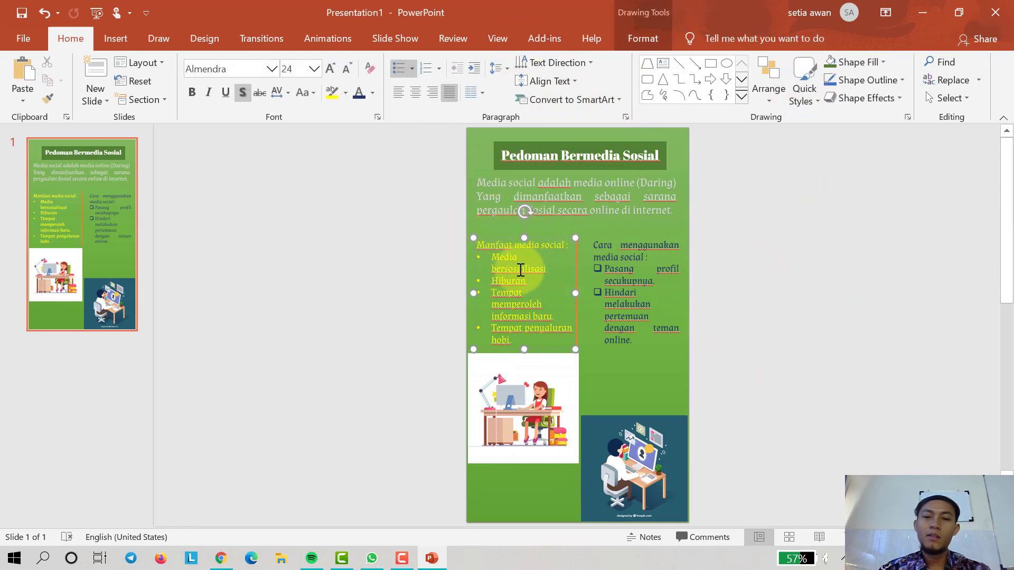
click(504, 238)
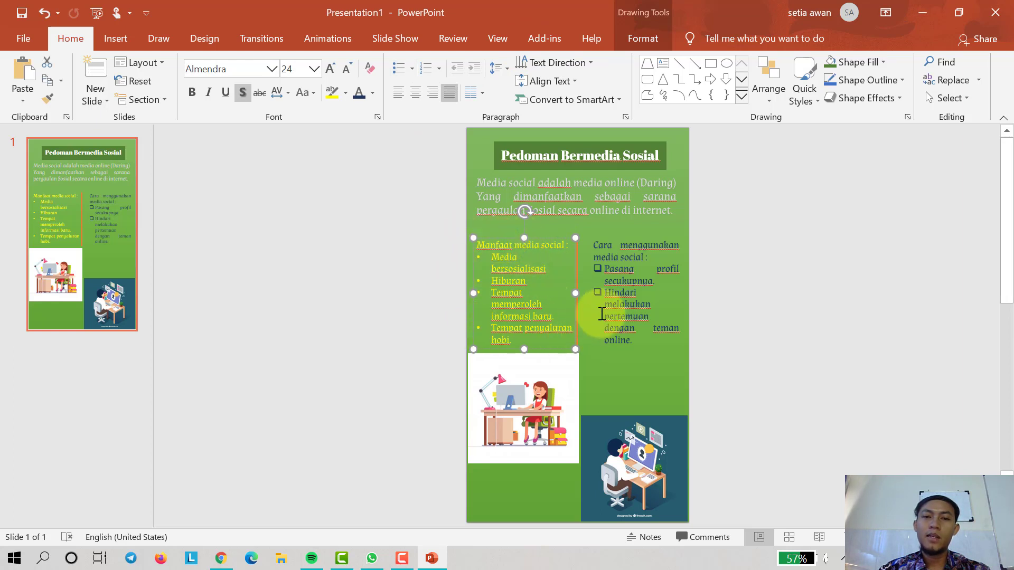
click(622, 292)
click(547, 256)
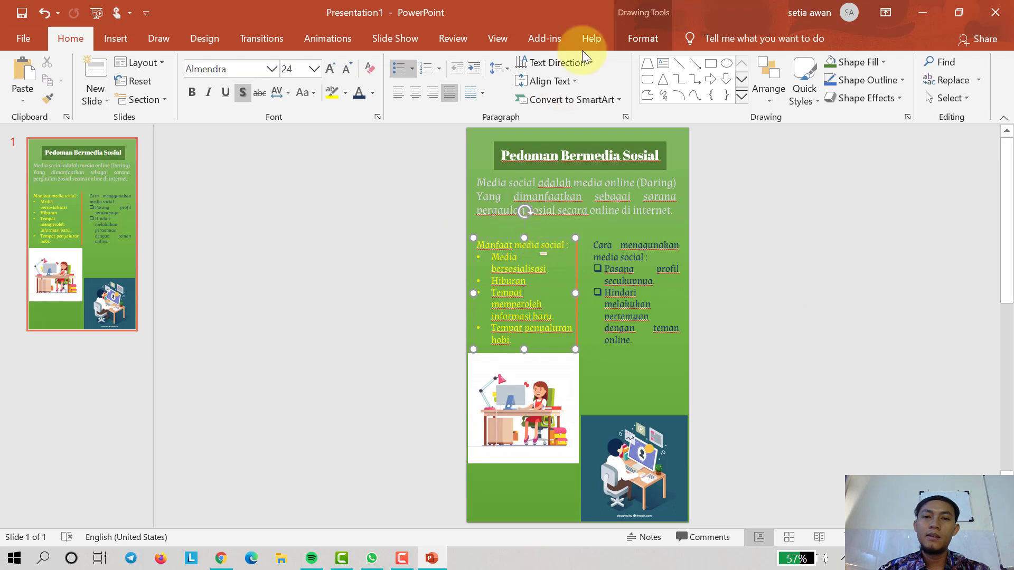
click(635, 38)
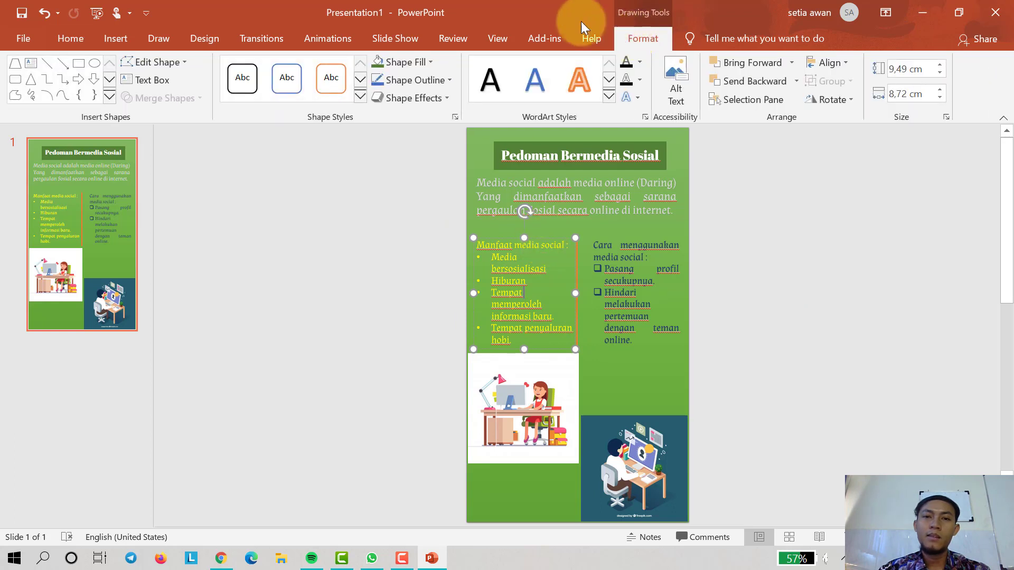
click(428, 61)
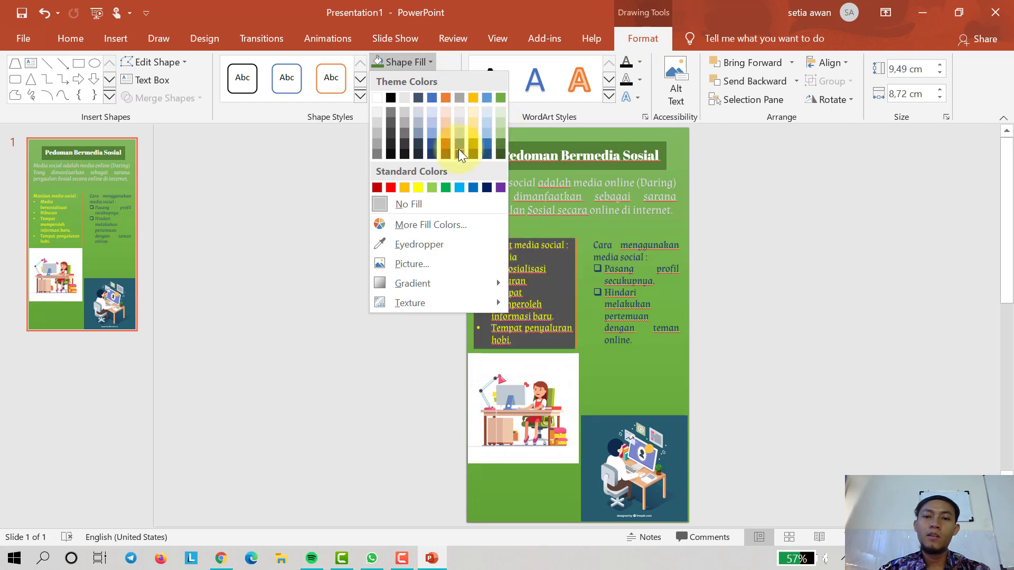
click(828, 250)
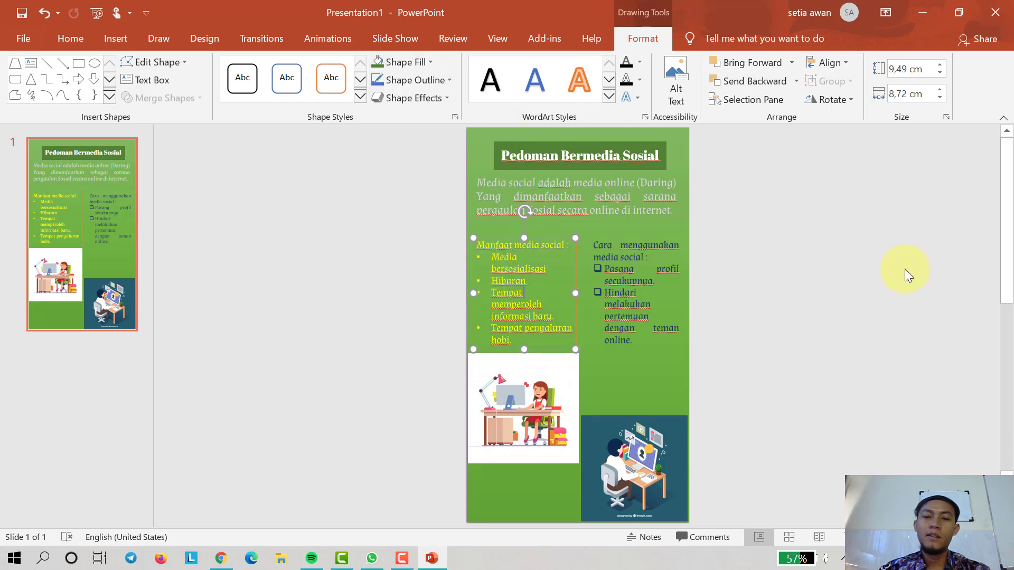
click(835, 279)
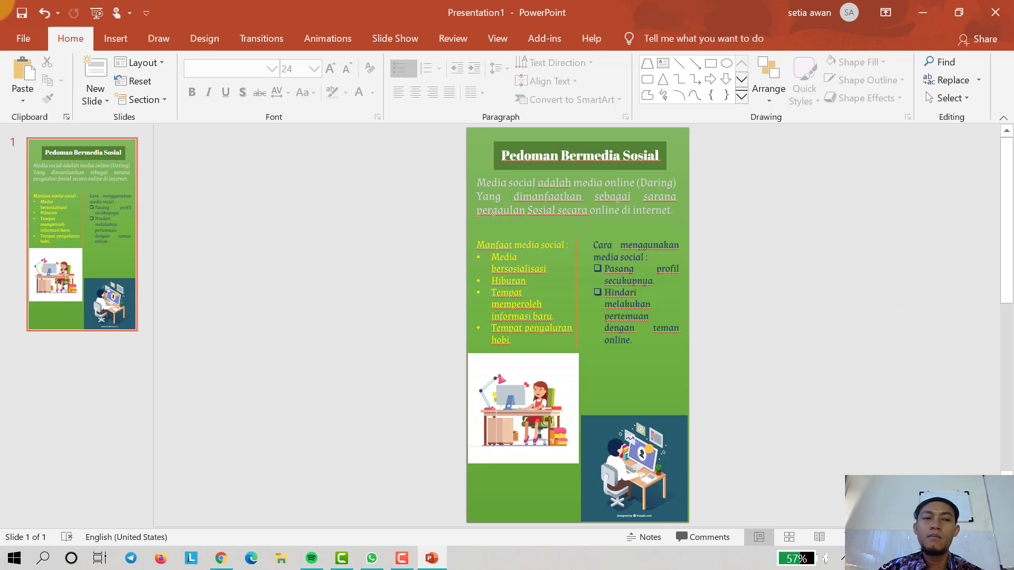
Start a Save As to the Documents folder with JPEG File Interchange Format as the type.
click(18, 39)
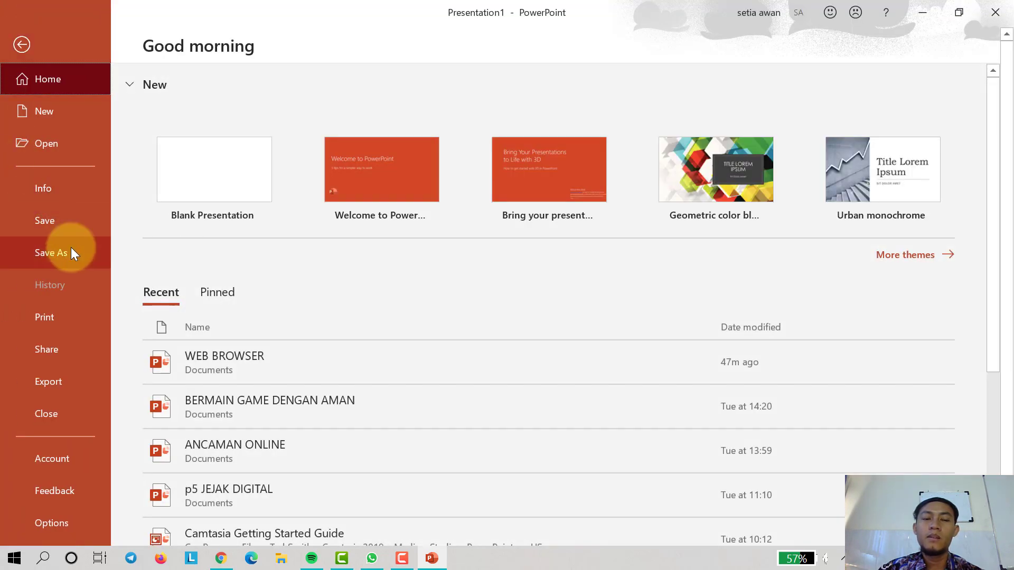
click(70, 249)
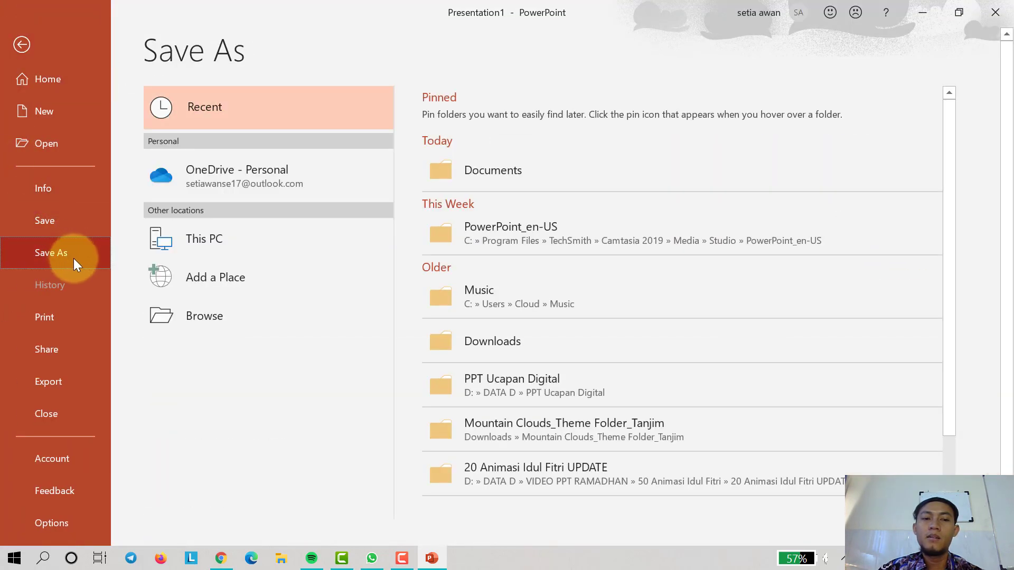
click(208, 321)
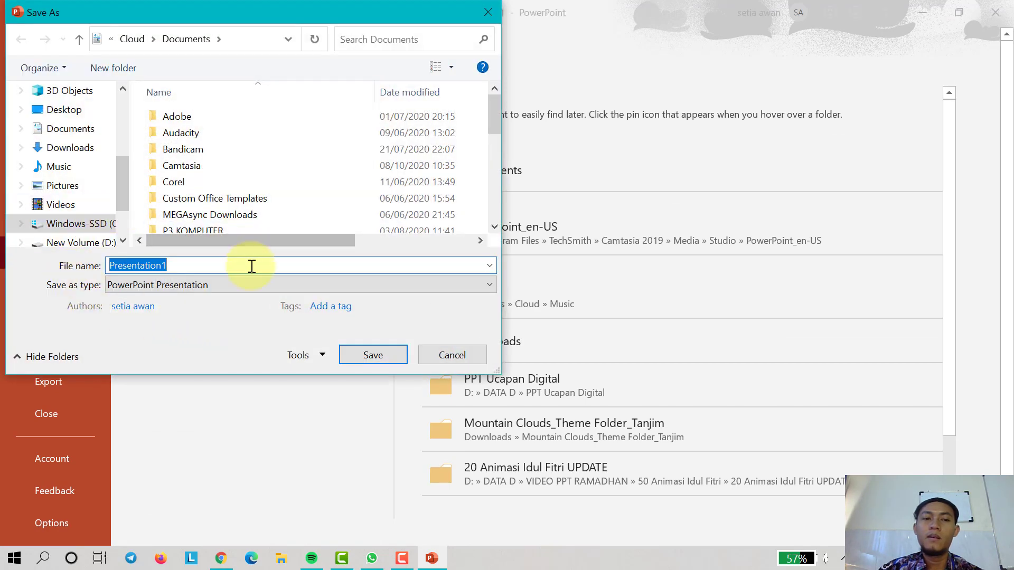
click(247, 287)
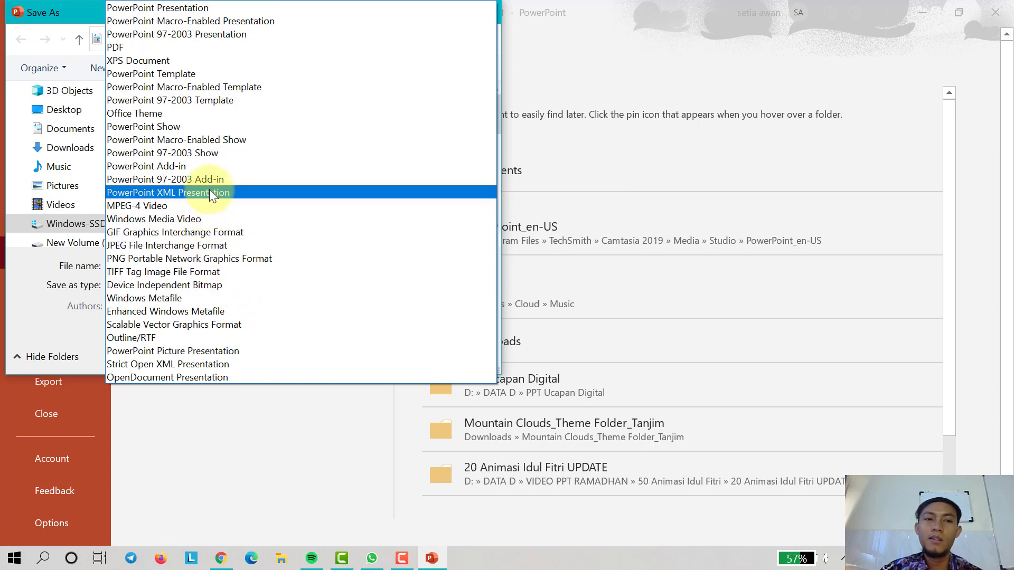
click(248, 249)
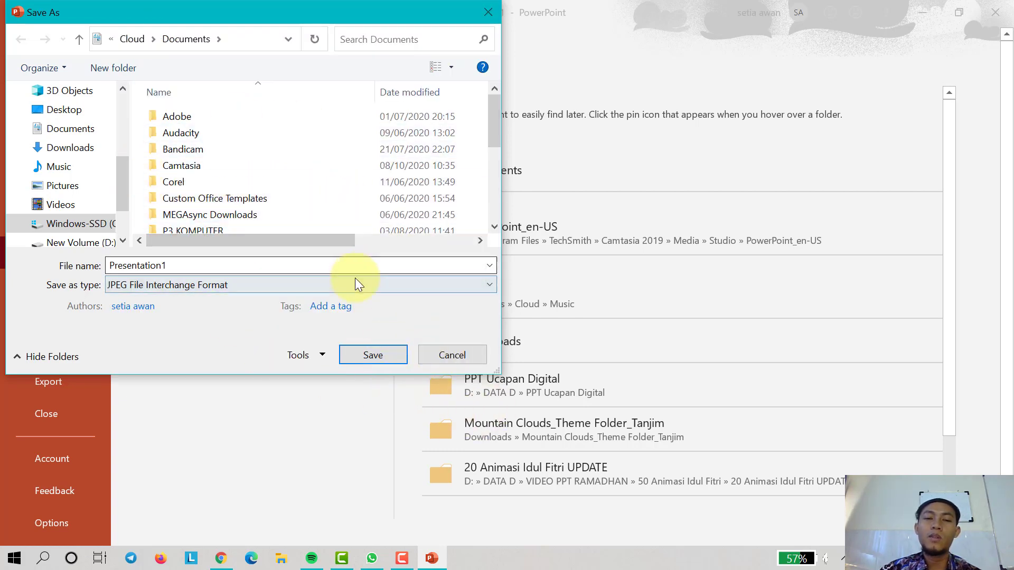
Name the file 'poster media sosial' and export all slides as JPEG.
double_click(362, 266)
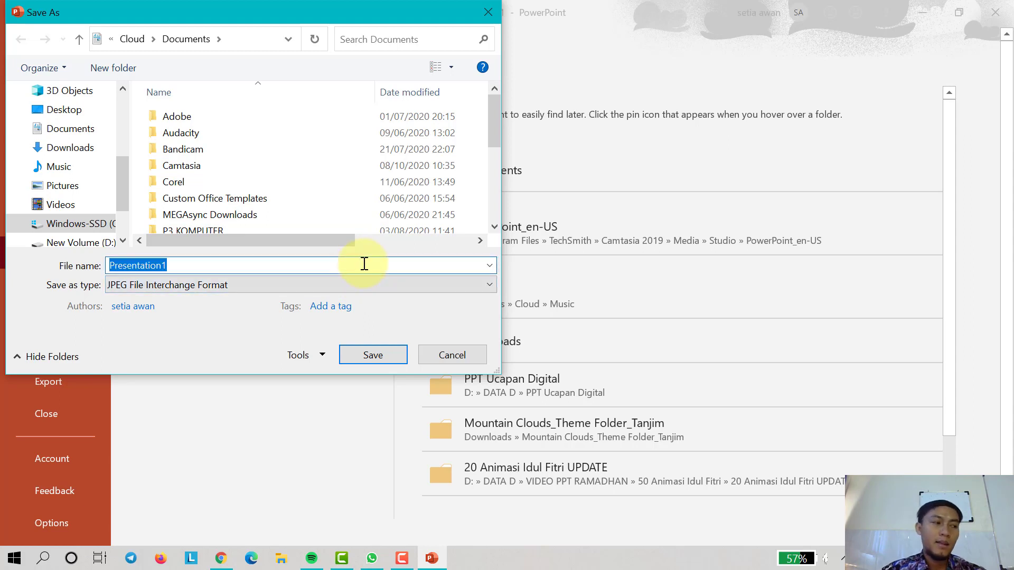
text(poster med)
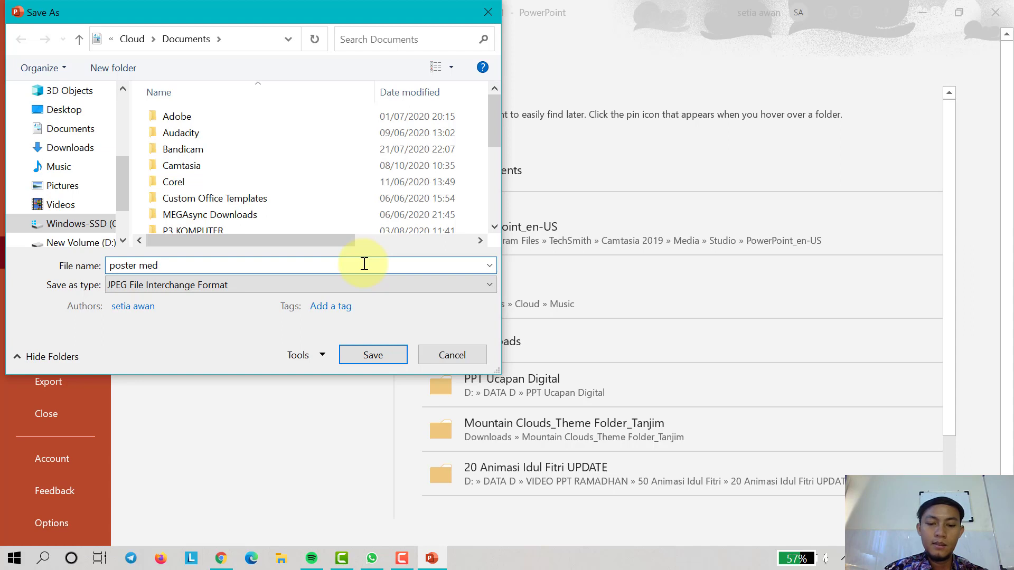
text(ia sosial)
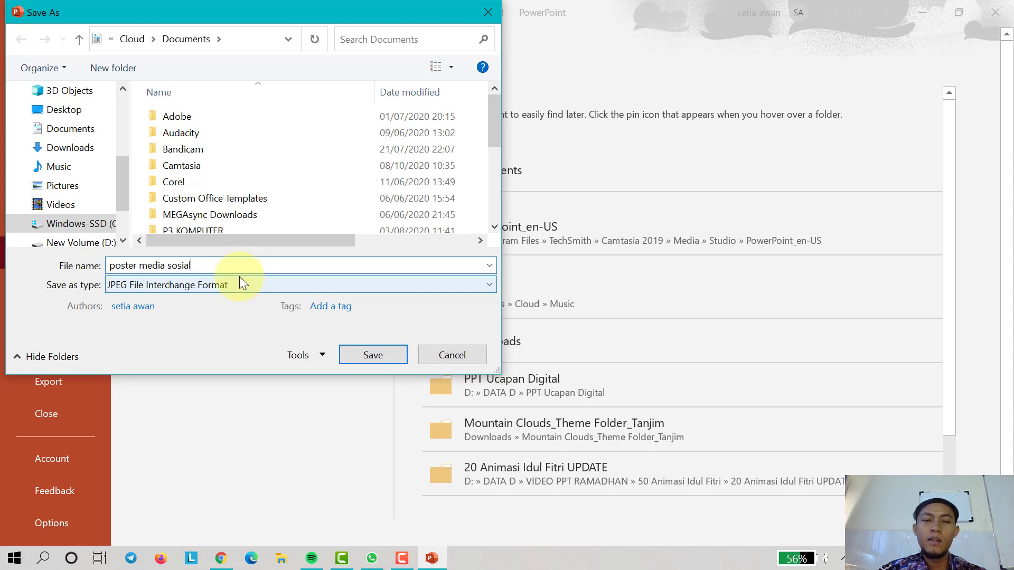
click(378, 359)
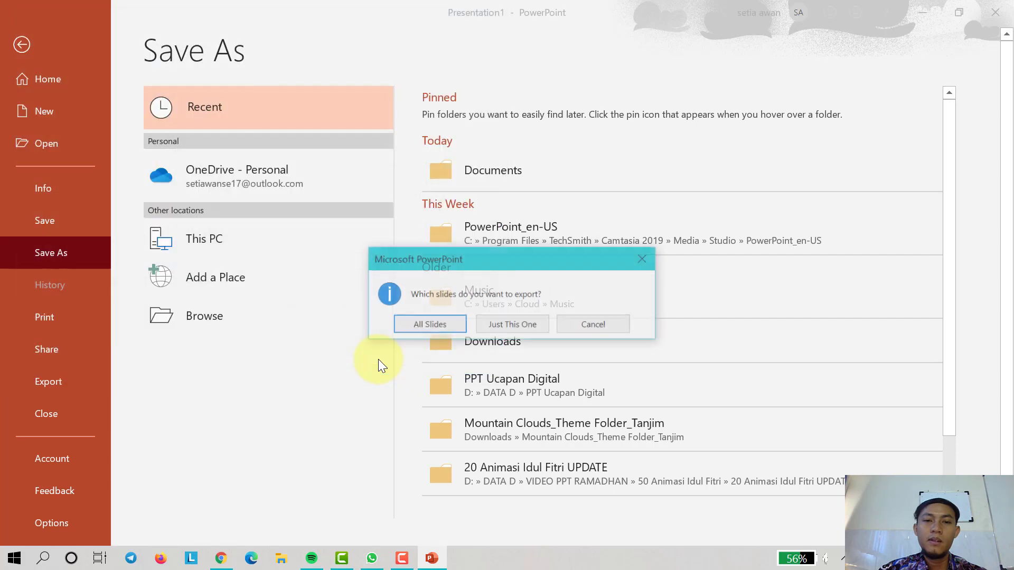
click(444, 323)
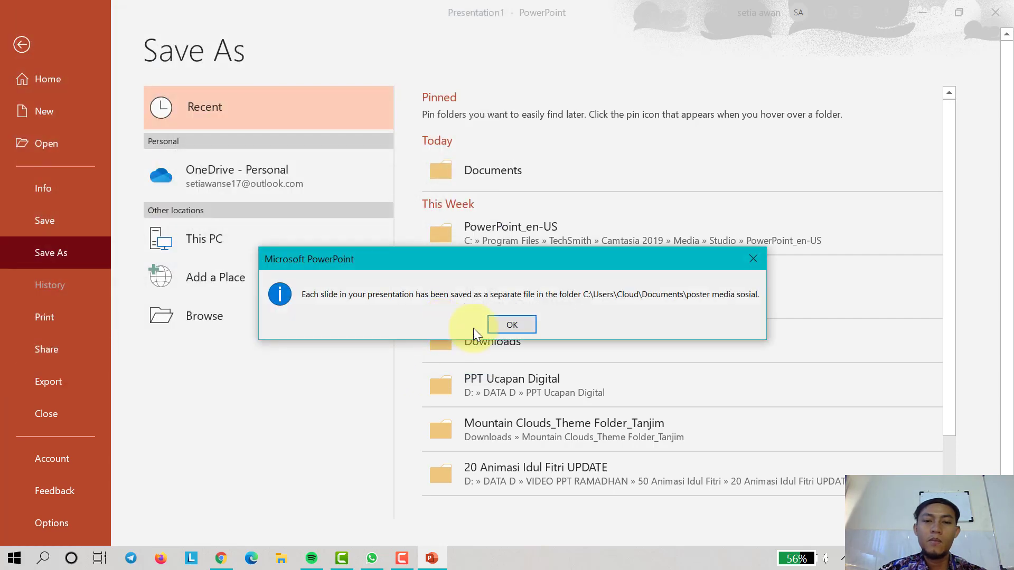
click(512, 325)
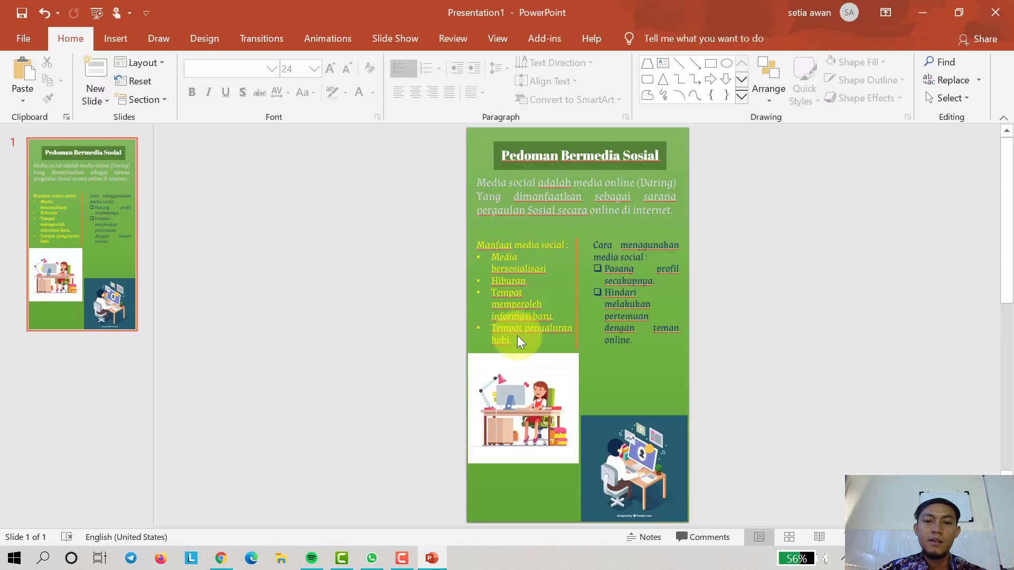